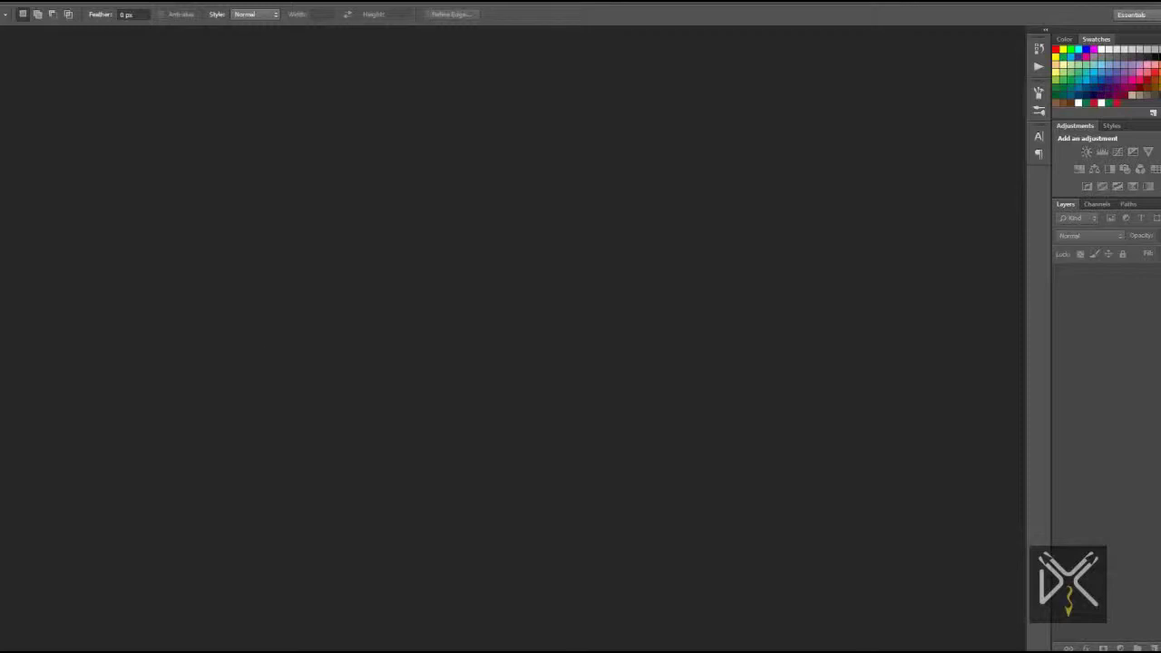
# Create a new 5000 × 5000 px Photoshop document
pyautogui.click(27, 8)
pyautogui.write('5000')
pyautogui.doubleClick(447, 203)
pyautogui.write('5000')
pyautogui.press('Return')
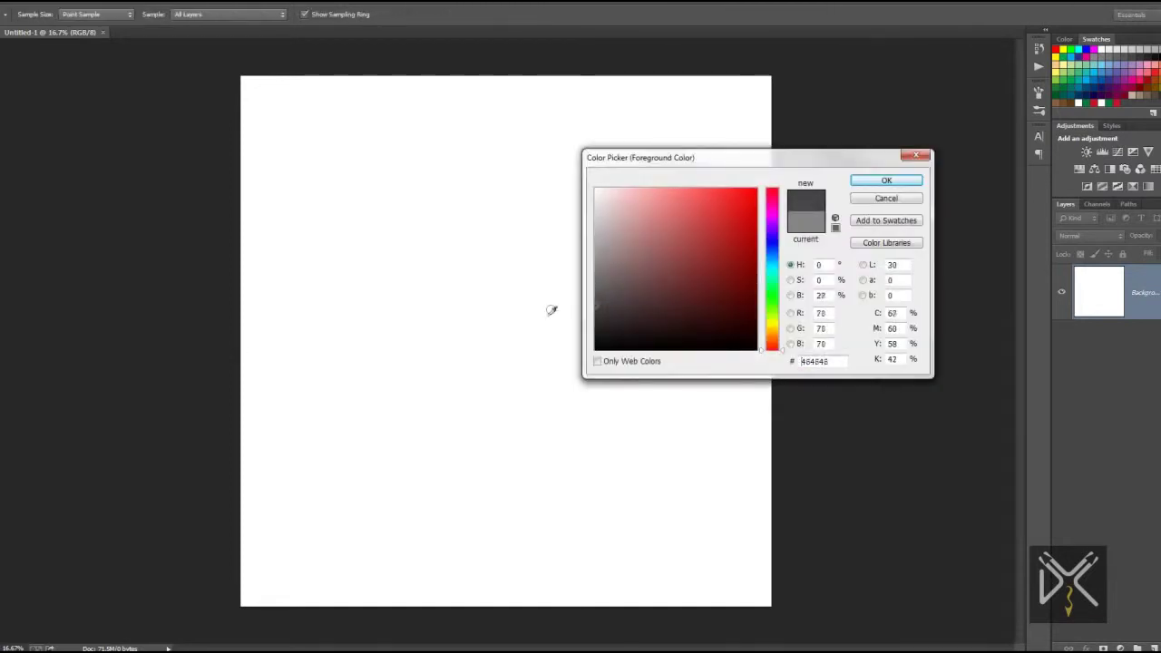
# Fill the canvas with dark grey #474747 using the Paint Bucket
pyautogui.press('Return')
pyautogui.press('g')
pyautogui.click(526, 290)
pyautogui.press('Return')
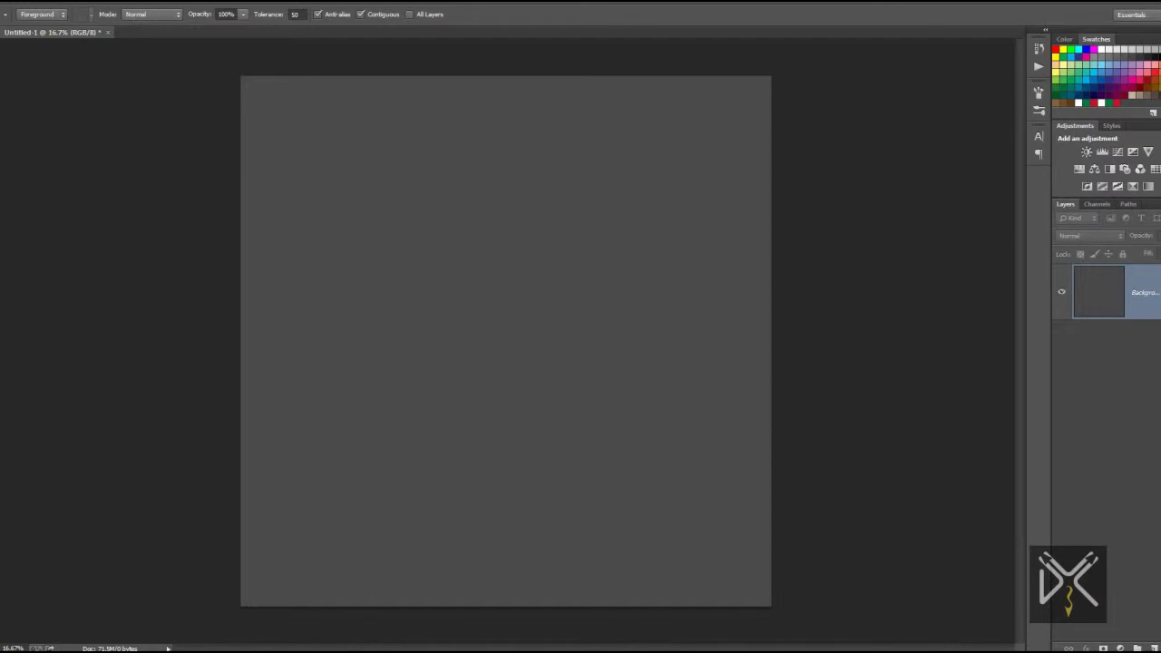
# Add a new empty layer and choose a soft round brush preset
pyautogui.press('b')
pyautogui.click(1137, 647)
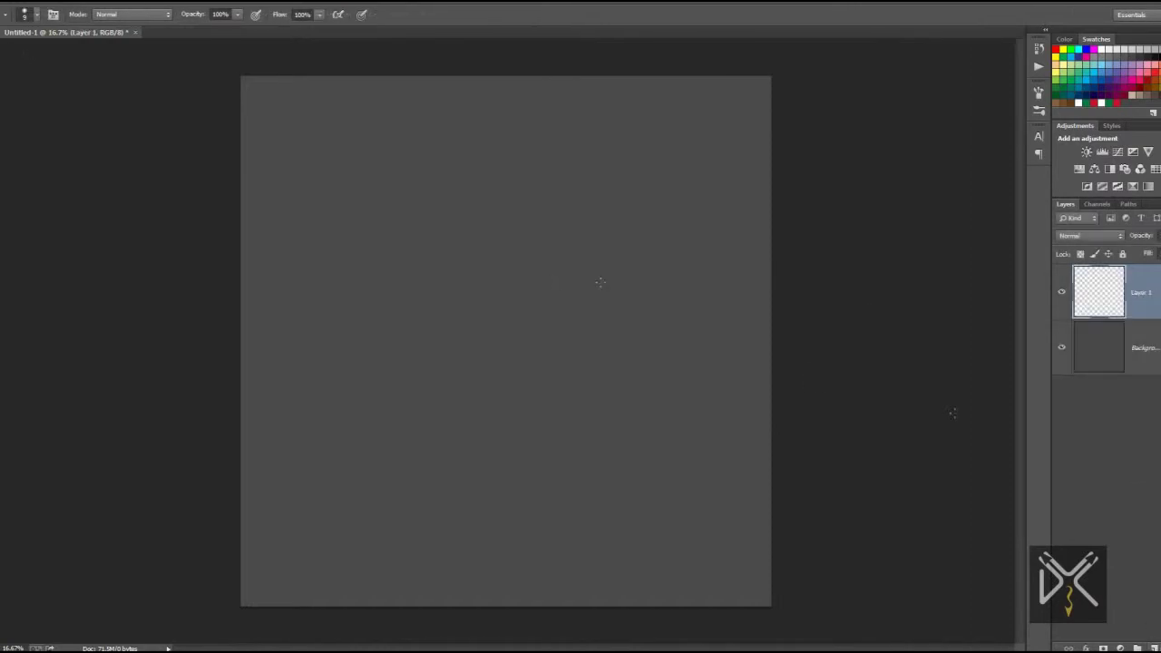
pyautogui.click(374, 203)
pyautogui.rightClick(381, 236)
pyautogui.moveTo(528, 313); pyautogui.dragTo(533, 602)
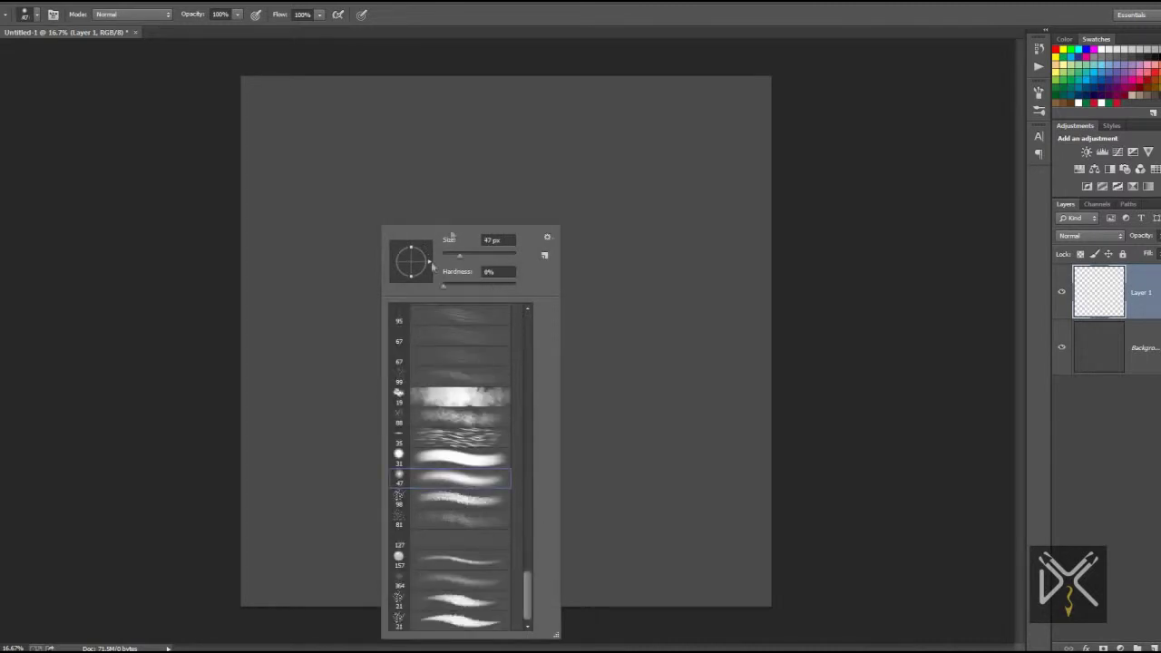
pyautogui.click(682, 178)
# Paint the first white starburst with radiating branches at the upper right
pyautogui.moveTo(682, 177)
pyautogui.mouseDown()
pyautogui.moveTo(569, 131)
pyautogui.moveTo(682, 174)
pyautogui.moveTo(742, 116)
pyautogui.mouseUp()
pyautogui.moveTo(685, 176)
pyautogui.mouseDown()
pyautogui.moveTo(596, 194)
pyautogui.moveTo(580, 222)
pyautogui.mouseUp()
pyautogui.moveTo(630, 195); pyautogui.dragTo(623, 265)
pyautogui.moveTo(688, 186); pyautogui.dragTo(688, 295)
pyautogui.moveTo(692, 182); pyautogui.dragTo(744, 181)
pyautogui.moveTo(588, 163); pyautogui.dragTo(673, 179)
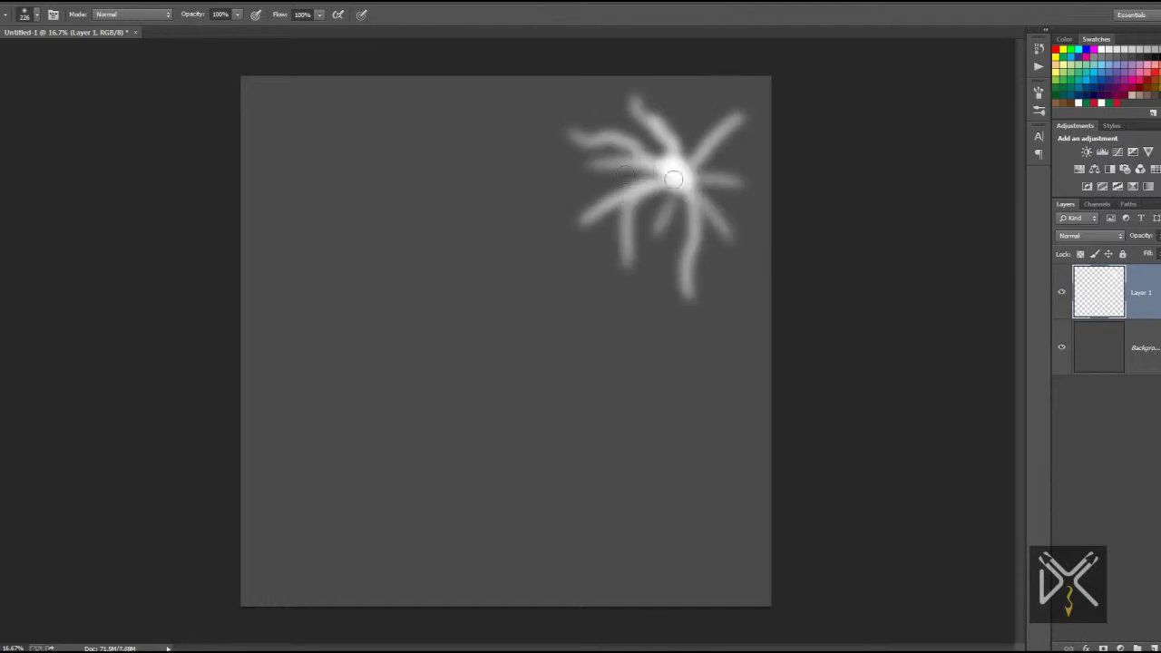
# Paint a second starburst to the left of the first
pyautogui.moveTo(426, 186)
pyautogui.mouseDown()
pyautogui.moveTo(513, 261)
pyautogui.moveTo(524, 204)
pyautogui.mouseUp()
pyautogui.moveTo(428, 185)
pyautogui.mouseDown()
pyautogui.moveTo(504, 127)
pyautogui.moveTo(408, 313)
pyautogui.mouseUp()
pyautogui.moveTo(424, 195); pyautogui.dragTo(272, 231)
pyautogui.moveTo(421, 184)
pyautogui.mouseDown()
pyautogui.moveTo(288, 161)
pyautogui.moveTo(358, 99)
pyautogui.moveTo(425, 101)
pyautogui.mouseUp()
# Paint a central starburst and connecting strokes toward the upper starbursts
pyautogui.moveTo(552, 355); pyautogui.dragTo(467, 277)
pyautogui.moveTo(548, 358)
pyautogui.mouseDown()
pyautogui.moveTo(408, 372)
pyautogui.moveTo(514, 261)
pyautogui.moveTo(580, 274)
pyautogui.moveTo(504, 451)
pyautogui.moveTo(626, 442)
pyautogui.mouseUp()
pyautogui.moveTo(553, 354)
pyautogui.mouseDown()
pyautogui.moveTo(669, 367)
pyautogui.moveTo(658, 413)
pyautogui.moveTo(644, 304)
pyautogui.mouseUp()
pyautogui.moveTo(585, 319)
pyautogui.mouseDown()
pyautogui.moveTo(629, 299)
pyautogui.moveTo(568, 217)
pyautogui.mouseUp()
pyautogui.moveTo(540, 308); pyautogui.dragTo(534, 213)
pyautogui.moveTo(590, 179)
pyautogui.mouseDown()
pyautogui.moveTo(486, 172)
pyautogui.moveTo(472, 156)
pyautogui.mouseUp()
pyautogui.moveTo(555, 127); pyautogui.dragTo(516, 96)
# Add more branches around the top-left starburst
pyautogui.moveTo(400, 161); pyautogui.dragTo(315, 118)
pyautogui.moveTo(399, 181); pyautogui.dragTo(265, 195)
pyautogui.moveTo(385, 207); pyautogui.dragTo(323, 272)
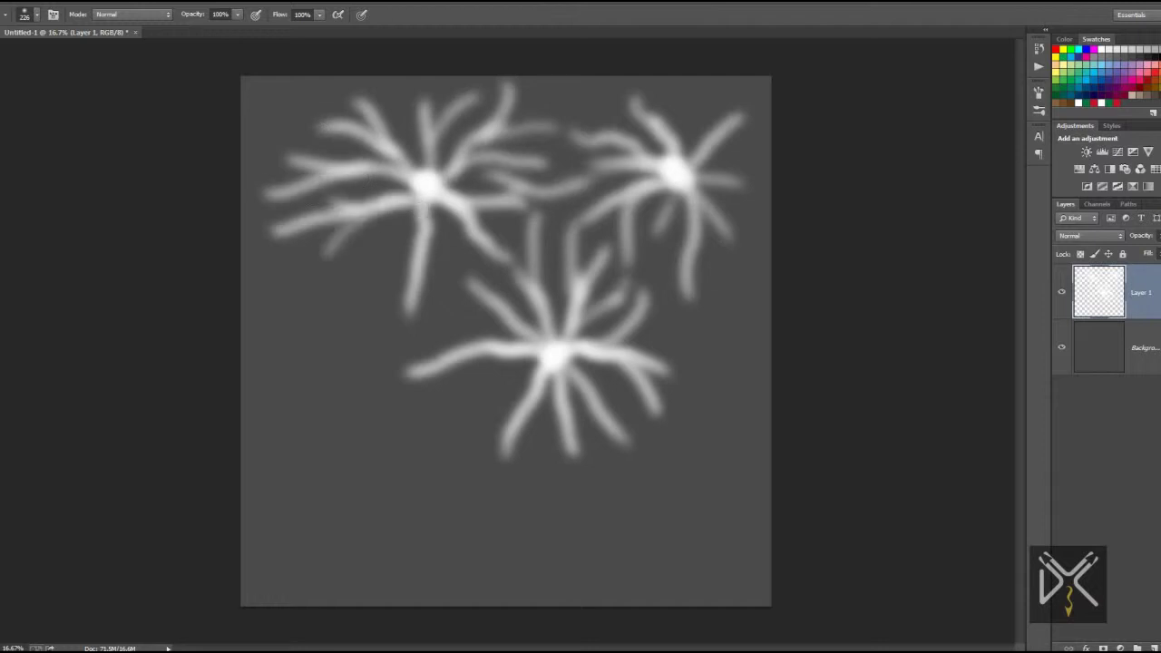
pyautogui.moveTo(422, 232); pyautogui.dragTo(359, 294)
# Paint a small branching starburst at the lower left
pyautogui.moveTo(354, 490); pyautogui.dragTo(308, 381)
pyautogui.moveTo(349, 480); pyautogui.dragTo(275, 460)
pyautogui.moveTo(349, 481); pyautogui.dragTo(352, 388)
pyautogui.moveTo(352, 485); pyautogui.dragTo(291, 528)
pyautogui.moveTo(349, 485); pyautogui.dragTo(315, 559)
pyautogui.moveTo(352, 488); pyautogui.dragTo(367, 570)
pyautogui.moveTo(352, 488)
pyautogui.mouseDown()
pyautogui.moveTo(442, 544)
pyautogui.moveTo(476, 515)
pyautogui.moveTo(458, 449)
pyautogui.mouseUp()
pyautogui.moveTo(354, 480); pyautogui.dragTo(428, 408)
# Paint the fifth starburst with branches at the lower right
pyautogui.moveTo(693, 533); pyautogui.dragTo(594, 467)
pyautogui.moveTo(675, 535)
pyautogui.mouseDown()
pyautogui.moveTo(545, 526)
pyautogui.moveTo(526, 567)
pyautogui.moveTo(678, 433)
pyautogui.mouseUp()
pyautogui.moveTo(676, 535)
pyautogui.mouseDown()
pyautogui.moveTo(733, 445)
pyautogui.moveTo(745, 551)
pyautogui.mouseUp()
pyautogui.moveTo(676, 535)
pyautogui.mouseDown()
pyautogui.moveTo(617, 576)
pyautogui.moveTo(708, 588)
pyautogui.mouseUp()
pyautogui.moveTo(675, 535); pyautogui.dragTo(574, 585)
# Shrink the brush and paint thin branches off the central starburst
pyautogui.keyDown('alt'); pyautogui.scroll(1, 391, 353); pyautogui.keyUp('alt')
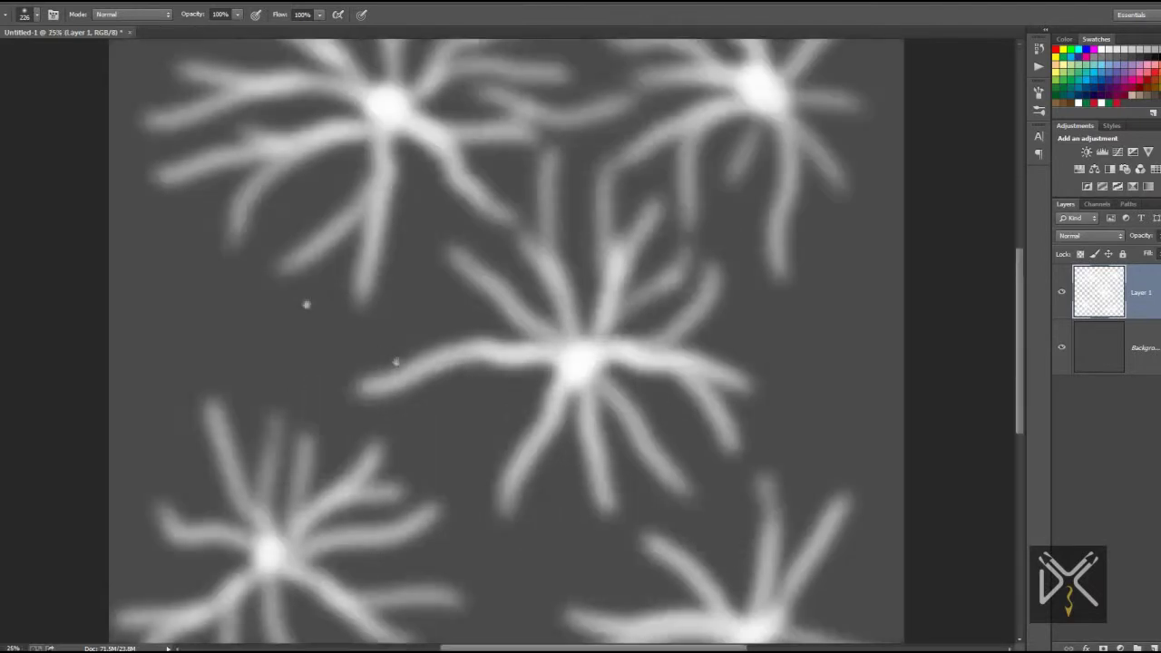
pyautogui.press('[')
pyautogui.press('[')
pyautogui.moveTo(530, 315)
pyautogui.mouseDown()
pyautogui.moveTo(443, 310)
pyautogui.moveTo(385, 353)
pyautogui.moveTo(463, 363)
pyautogui.mouseUp()
pyautogui.moveTo(526, 322)
pyautogui.mouseDown()
pyautogui.moveTo(413, 419)
pyautogui.moveTo(363, 322)
pyautogui.moveTo(295, 295)
pyautogui.mouseUp()
pyautogui.moveTo(508, 292)
pyautogui.mouseDown()
pyautogui.moveTo(358, 247)
pyautogui.moveTo(395, 237)
pyautogui.mouseUp()
pyautogui.moveTo(486, 269)
pyautogui.mouseDown()
pyautogui.moveTo(479, 415)
pyautogui.moveTo(400, 251)
pyautogui.moveTo(331, 390)
pyautogui.mouseUp()
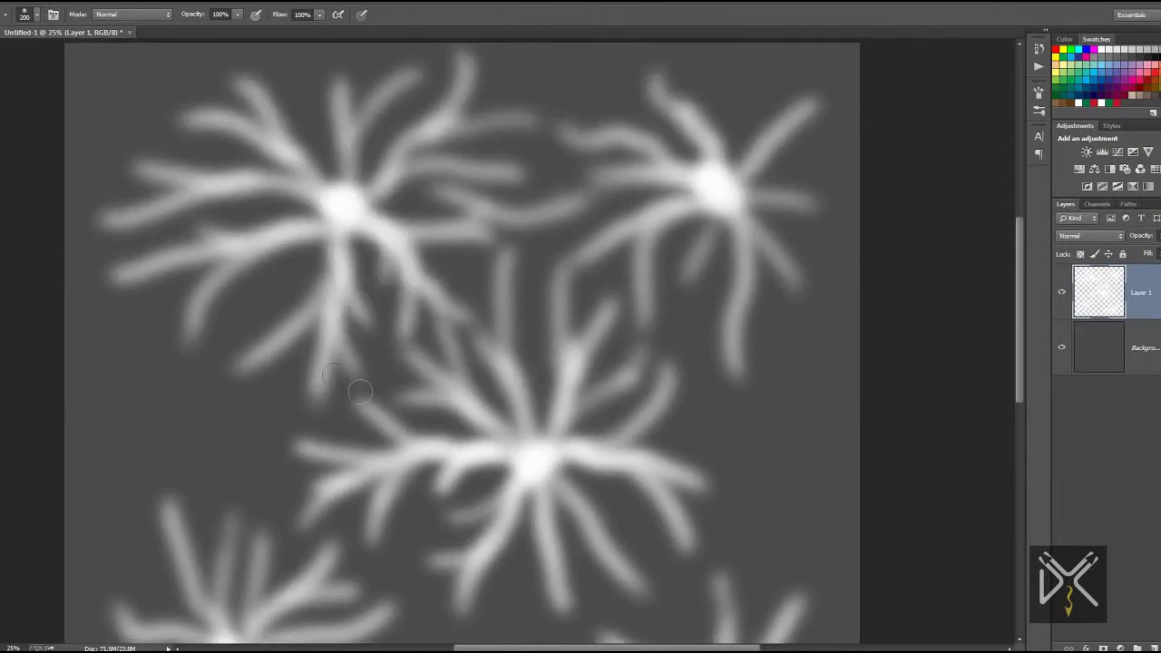
# Add fine branch strokes below and near the upper-left starburst
pyautogui.moveTo(331, 336); pyautogui.dragTo(273, 399)
pyautogui.moveTo(326, 308); pyautogui.dragTo(261, 316)
pyautogui.moveTo(546, 269); pyautogui.dragTo(363, 191)
pyautogui.moveTo(476, 349); pyautogui.dragTo(550, 461)
pyautogui.moveTo(570, 422); pyautogui.dragTo(676, 294)
# Paint fine branches below the central starburst toward the lower right
pyautogui.moveTo(580, 273); pyautogui.dragTo(553, 354)
pyautogui.moveTo(508, 299)
pyautogui.mouseDown()
pyautogui.moveTo(571, 490)
pyautogui.moveTo(493, 447)
pyautogui.mouseUp()
pyautogui.moveTo(462, 317)
pyautogui.mouseDown()
pyautogui.moveTo(490, 426)
pyautogui.moveTo(462, 463)
pyautogui.mouseUp()
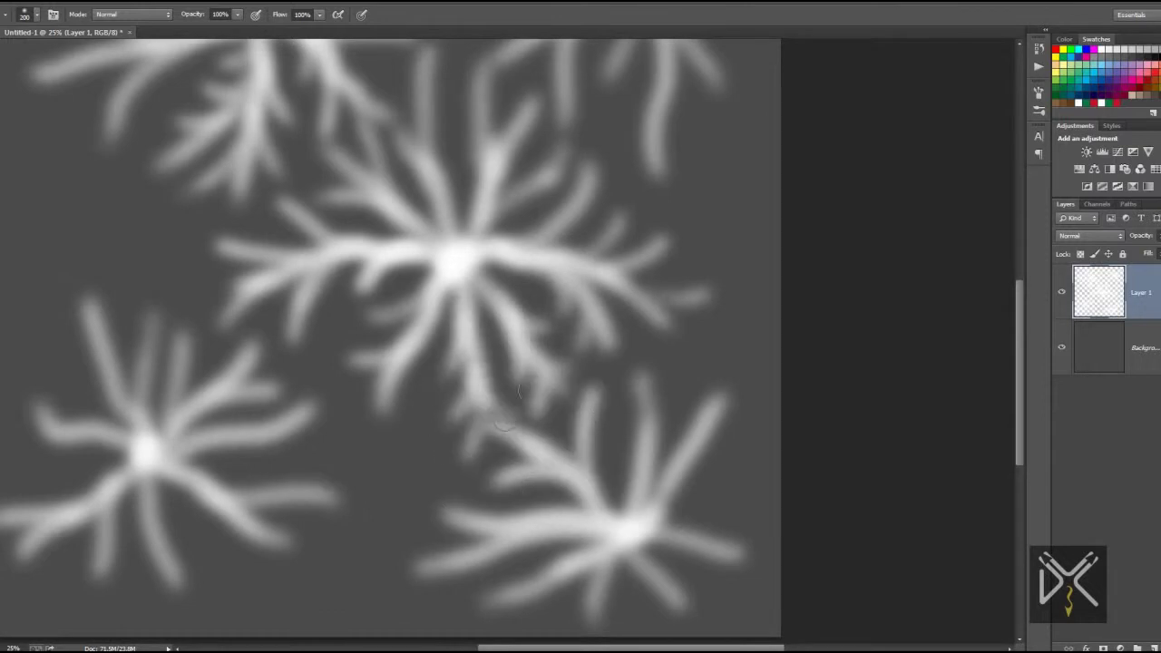
pyautogui.moveTo(517, 345); pyautogui.dragTo(481, 426)
pyautogui.moveTo(435, 326); pyautogui.dragTo(408, 426)
pyautogui.moveTo(408, 372)
pyautogui.mouseDown()
pyautogui.moveTo(397, 406)
pyautogui.moveTo(546, 264)
pyautogui.mouseUp()
# Add branches right of the lower-left starburst, joining it to the lower-right one
pyautogui.moveTo(453, 291); pyautogui.dragTo(313, 340)
pyautogui.moveTo(489, 227)
pyautogui.mouseDown()
pyautogui.moveTo(435, 300)
pyautogui.moveTo(362, 349)
pyautogui.mouseUp()
pyautogui.moveTo(336, 313); pyautogui.dragTo(426, 349)
pyautogui.moveTo(399, 363)
pyautogui.mouseDown()
pyautogui.moveTo(417, 453)
pyautogui.moveTo(508, 443)
pyautogui.mouseUp()
pyautogui.moveTo(680, 408); pyautogui.dragTo(508, 422)
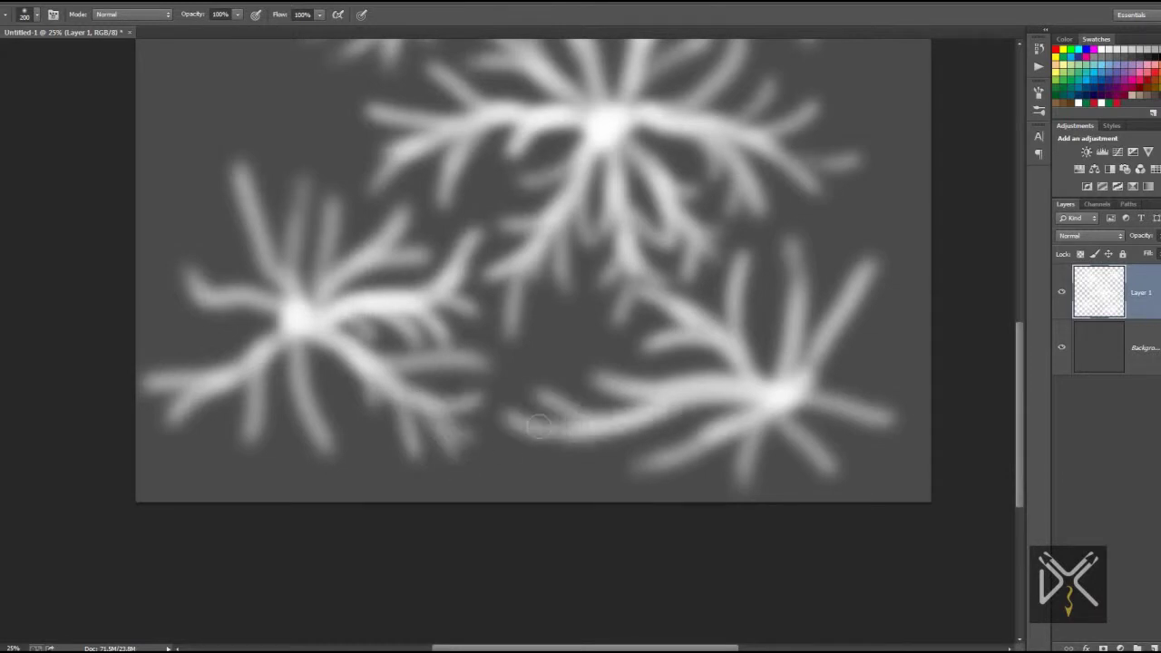
pyautogui.moveTo(526, 481); pyautogui.dragTo(690, 436)
pyautogui.moveTo(635, 390)
pyautogui.mouseDown()
pyautogui.moveTo(578, 329)
pyautogui.moveTo(621, 381)
pyautogui.mouseUp()
# Add fine branches around the lower-right starburst
pyautogui.moveTo(716, 368); pyautogui.dragTo(699, 252)
pyautogui.moveTo(750, 277)
pyautogui.mouseDown()
pyautogui.moveTo(776, 358)
pyautogui.moveTo(857, 249)
pyautogui.mouseUp()
pyautogui.moveTo(855, 348); pyautogui.dragTo(878, 311)
pyautogui.moveTo(816, 449); pyautogui.dragTo(884, 399)
pyautogui.moveTo(830, 431); pyautogui.dragTo(925, 403)
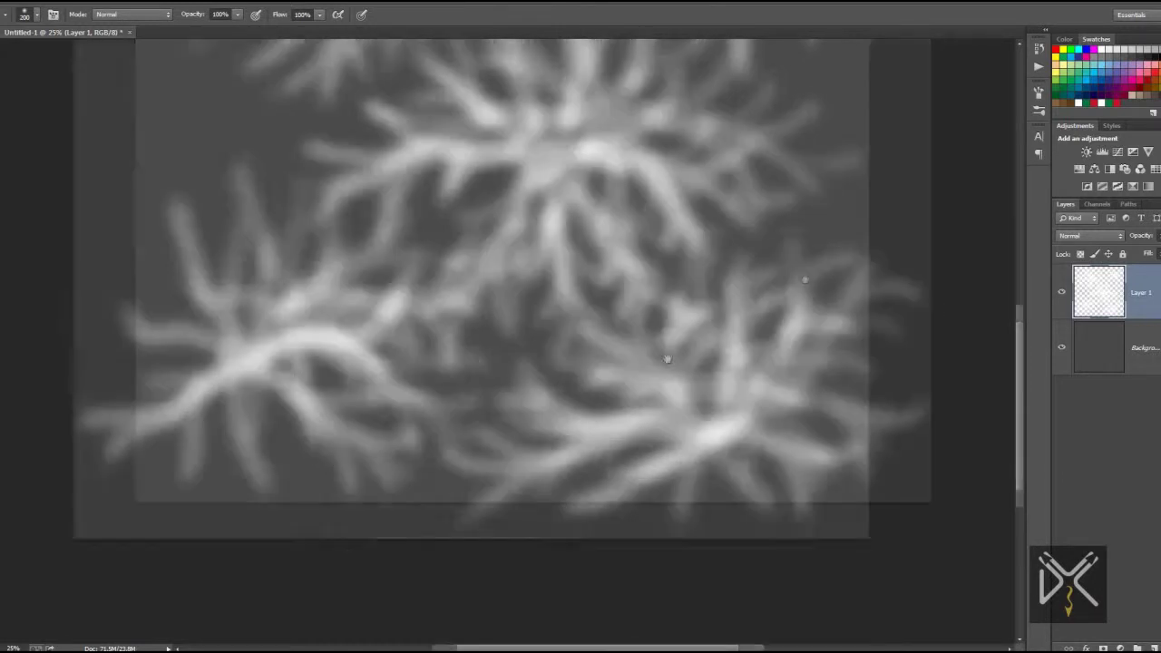
pyautogui.scroll(4, 653, 399)
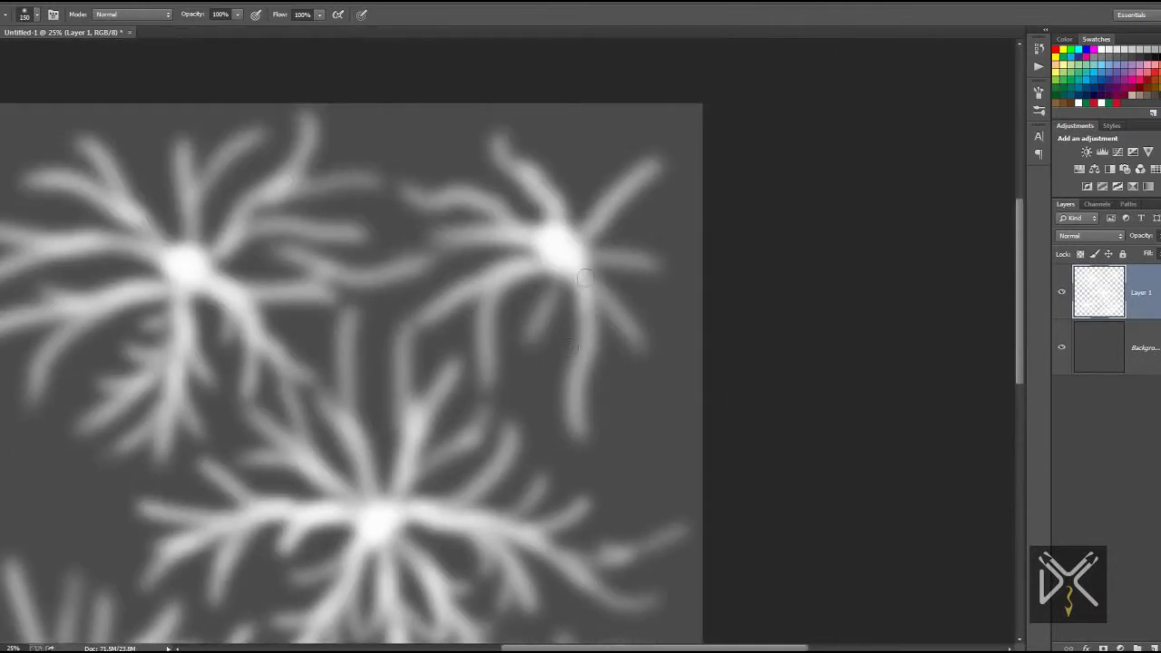
# Extend the upper-right starburst with branches reaching up and right
pyautogui.moveTo(585, 278)
pyautogui.mouseDown()
pyautogui.moveTo(557, 399)
pyautogui.moveTo(581, 467)
pyautogui.moveTo(625, 328)
pyautogui.moveTo(687, 365)
pyautogui.mouseUp()
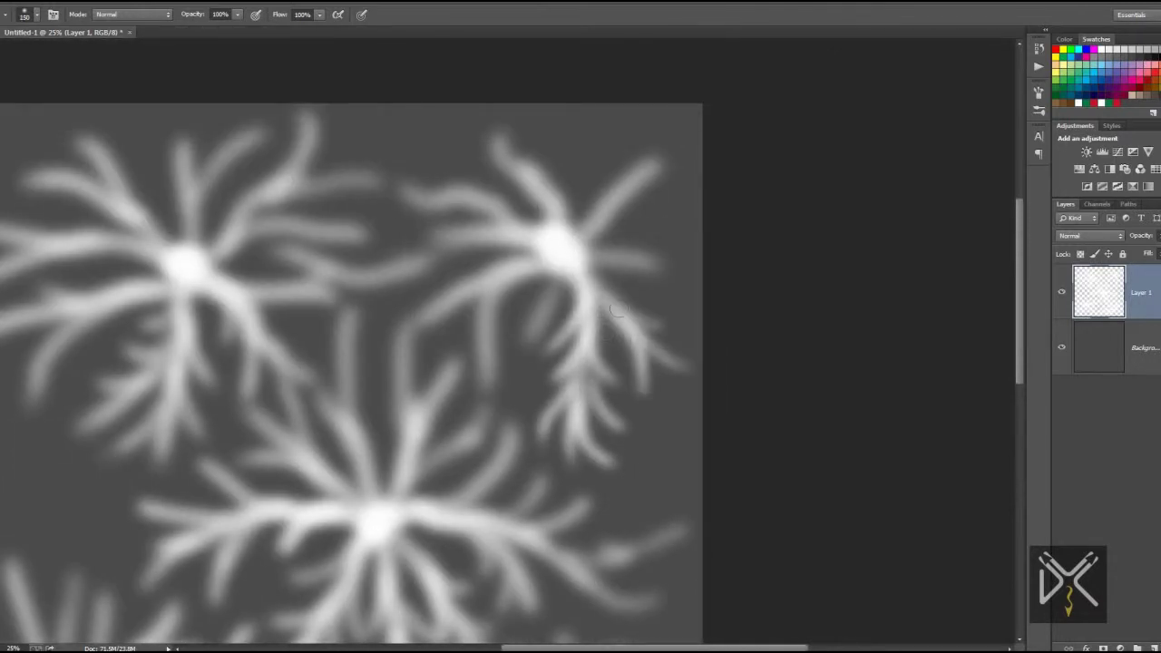
pyautogui.moveTo(617, 309); pyautogui.dragTo(681, 279)
pyautogui.moveTo(585, 272); pyautogui.dragTo(682, 231)
pyautogui.moveTo(580, 243); pyautogui.dragTo(671, 195)
pyautogui.moveTo(589, 222); pyautogui.dragTo(662, 118)
pyautogui.moveTo(581, 218); pyautogui.dragTo(494, 122)
# Add fine branches up and left of the upper-right starburst
pyautogui.moveTo(536, 190); pyautogui.dragTo(435, 123)
pyautogui.moveTo(554, 236); pyautogui.dragTo(490, 193)
pyautogui.moveTo(526, 227); pyautogui.dragTo(399, 168)
pyautogui.moveTo(471, 218); pyautogui.dragTo(371, 209)
pyautogui.moveTo(426, 227)
pyautogui.mouseDown()
pyautogui.moveTo(495, 243)
pyautogui.moveTo(427, 237)
pyautogui.mouseUp()
pyautogui.moveTo(512, 272); pyautogui.dragTo(401, 358)
# Paint branches left of the central starburst and toward the upper-right one
pyautogui.moveTo(412, 472); pyautogui.dragTo(427, 336)
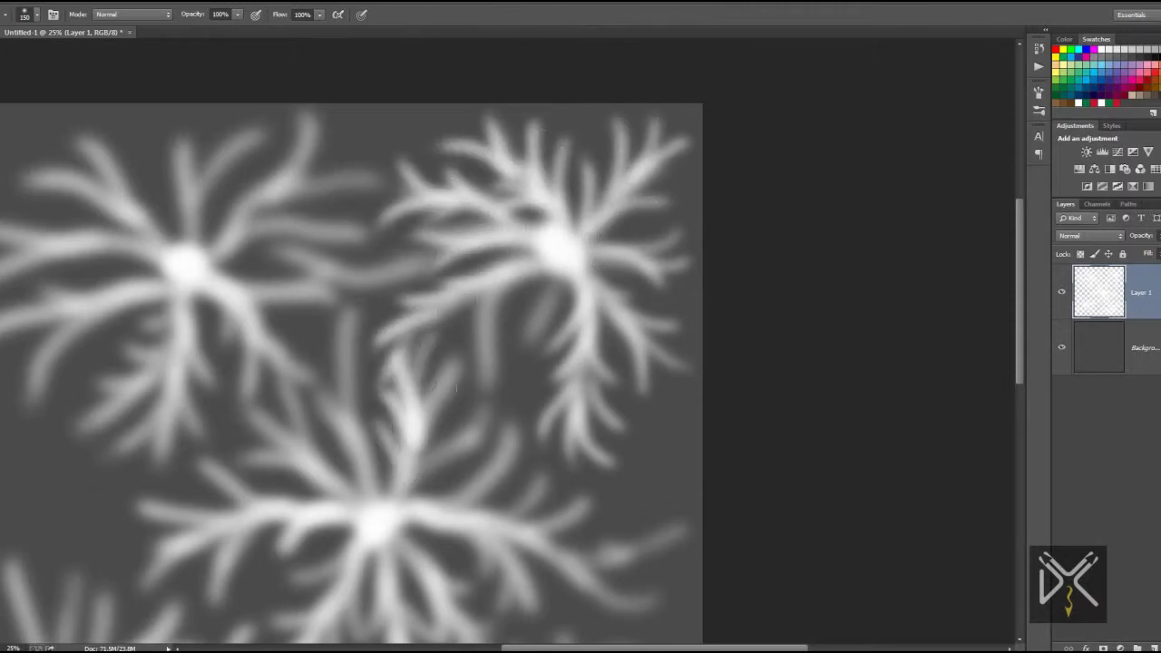
pyautogui.moveTo(390, 494); pyautogui.dragTo(454, 363)
pyautogui.moveTo(427, 435)
pyautogui.mouseDown()
pyautogui.moveTo(499, 290)
pyautogui.moveTo(535, 385)
pyautogui.mouseUp()
pyautogui.moveTo(417, 513)
pyautogui.mouseDown()
pyautogui.moveTo(453, 453)
pyautogui.moveTo(413, 426)
pyautogui.mouseUp()
pyautogui.moveTo(426, 426); pyautogui.dragTo(667, 272)
pyautogui.moveTo(417, 363); pyautogui.dragTo(300, 354)
pyautogui.moveTo(408, 395); pyautogui.dragTo(349, 323)
pyautogui.moveTo(545, 361)
pyautogui.mouseDown()
pyautogui.moveTo(467, 476)
pyautogui.moveTo(544, 349)
pyautogui.mouseUp()
pyautogui.moveTo(399, 426); pyautogui.dragTo(276, 291)
pyautogui.moveTo(354, 363); pyautogui.dragTo(339, 192)
# Add denser branches around the lower-left starburst, extending it downward
pyautogui.moveTo(381, 422)
pyautogui.mouseDown()
pyautogui.moveTo(333, 245)
pyautogui.moveTo(413, 331)
pyautogui.moveTo(458, 281)
pyautogui.mouseUp()
pyautogui.moveTo(412, 413); pyautogui.dragTo(472, 336)
pyautogui.moveTo(376, 435)
pyautogui.mouseDown()
pyautogui.moveTo(240, 363)
pyautogui.moveTo(254, 512)
pyautogui.mouseUp()
pyautogui.moveTo(362, 454)
pyautogui.mouseDown()
pyautogui.moveTo(272, 571)
pyautogui.moveTo(240, 571)
pyautogui.moveTo(327, 589)
pyautogui.moveTo(413, 580)
pyautogui.mouseUp()
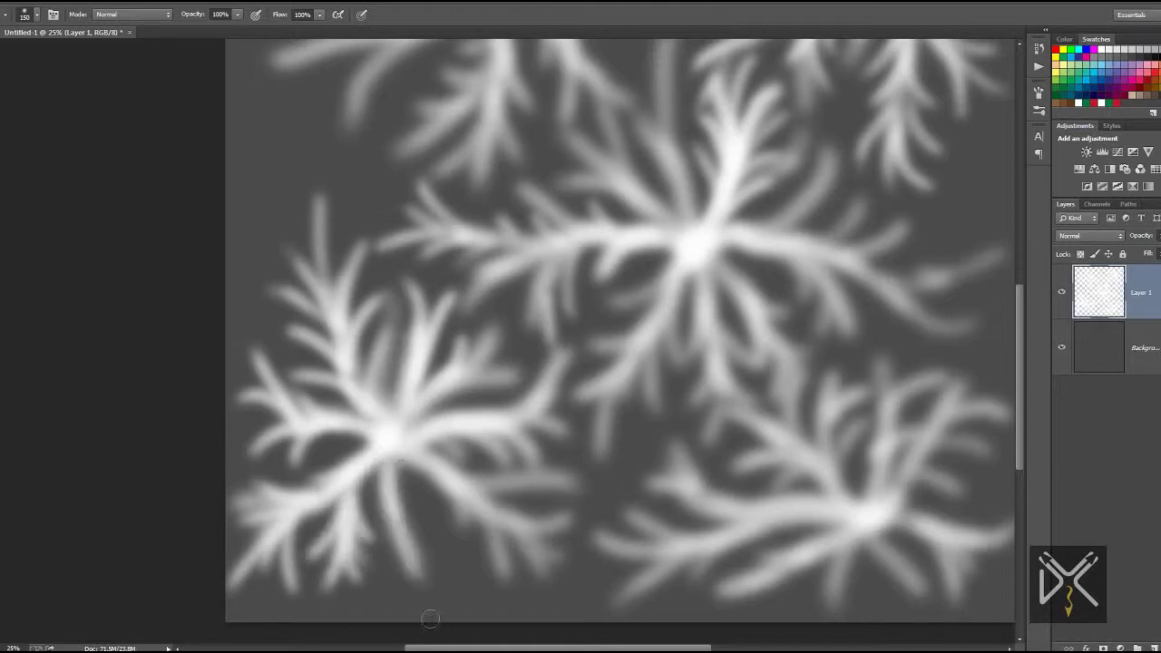
pyautogui.moveTo(399, 452); pyautogui.dragTo(397, 573)
pyautogui.moveTo(390, 473); pyautogui.dragTo(412, 590)
pyautogui.moveTo(408, 454); pyautogui.dragTo(436, 599)
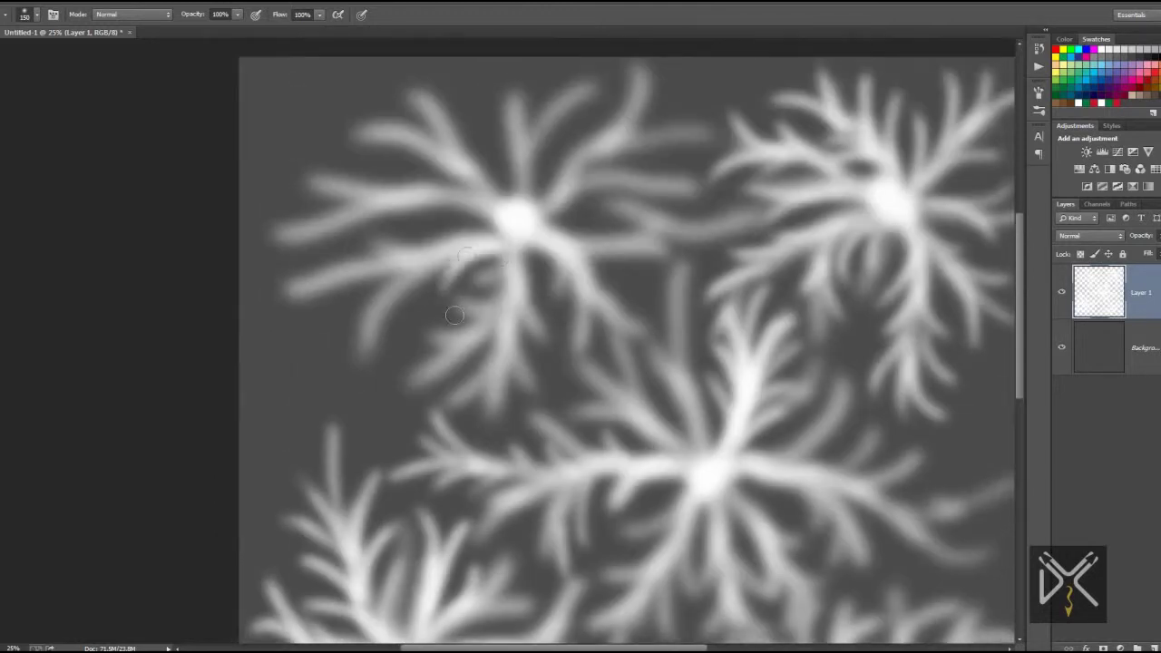
pyautogui.moveTo(417, 273); pyautogui.dragTo(392, 378)
# Extend the upper-left starburst toward the left edge and upward
pyautogui.moveTo(508, 224)
pyautogui.mouseDown()
pyautogui.moveTo(272, 290)
pyautogui.moveTo(254, 345)
pyautogui.mouseUp()
pyautogui.moveTo(385, 272); pyautogui.dragTo(326, 343)
pyautogui.moveTo(508, 224); pyautogui.dragTo(272, 136)
pyautogui.moveTo(353, 186); pyautogui.dragTo(286, 122)
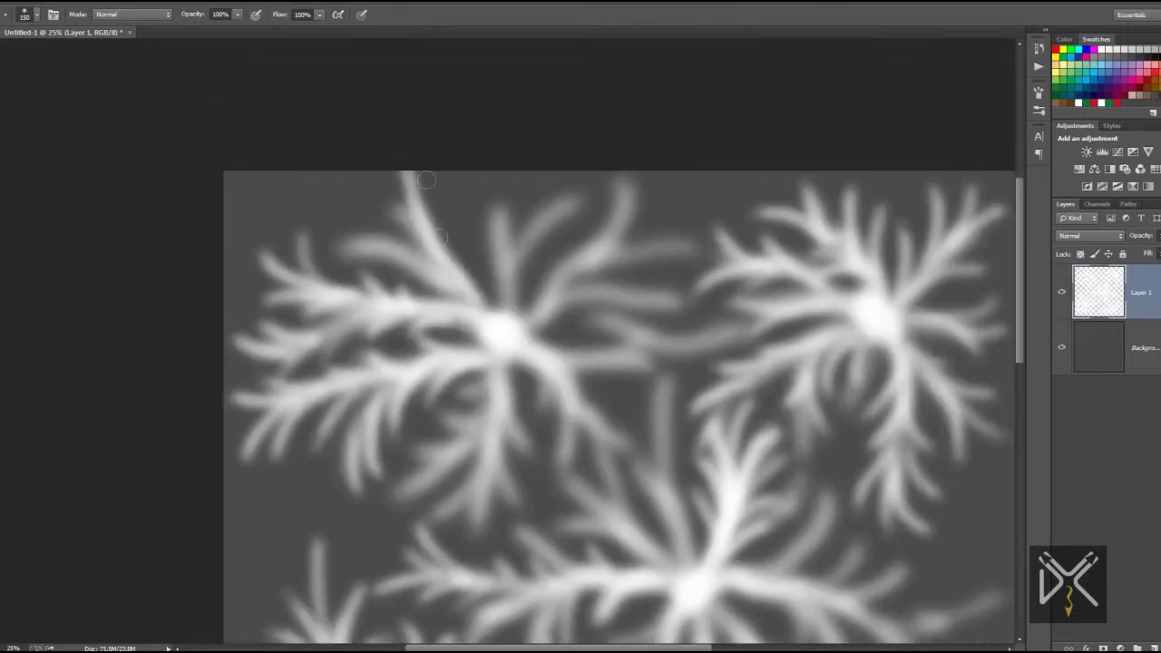
pyautogui.moveTo(495, 299)
pyautogui.mouseDown()
pyautogui.moveTo(426, 195)
pyautogui.moveTo(494, 209)
pyautogui.mouseUp()
pyautogui.moveTo(495, 263); pyautogui.dragTo(476, 177)
pyautogui.moveTo(481, 227)
pyautogui.mouseDown()
pyautogui.moveTo(532, 272)
pyautogui.moveTo(589, 199)
pyautogui.mouseUp()
# Add short branches right of the upper-left starburst, then add another empty layer
pyautogui.moveTo(517, 250); pyautogui.dragTo(567, 177)
pyautogui.moveTo(522, 344)
pyautogui.mouseDown()
pyautogui.moveTo(567, 268)
pyautogui.moveTo(625, 262)
pyautogui.moveTo(635, 193)
pyautogui.mouseUp()
pyautogui.moveTo(625, 237); pyautogui.dragTo(624, 176)
pyautogui.moveTo(649, 322); pyautogui.dragTo(558, 299)
pyautogui.moveTo(676, 281); pyautogui.dragTo(585, 335)
pyautogui.moveTo(634, 349)
pyautogui.mouseDown()
pyautogui.moveTo(558, 367)
pyautogui.moveTo(653, 435)
pyautogui.mouseUp()
pyautogui.moveTo(667, 476); pyautogui.dragTo(666, 354)
pyautogui.moveTo(662, 349); pyautogui.dragTo(740, 322)
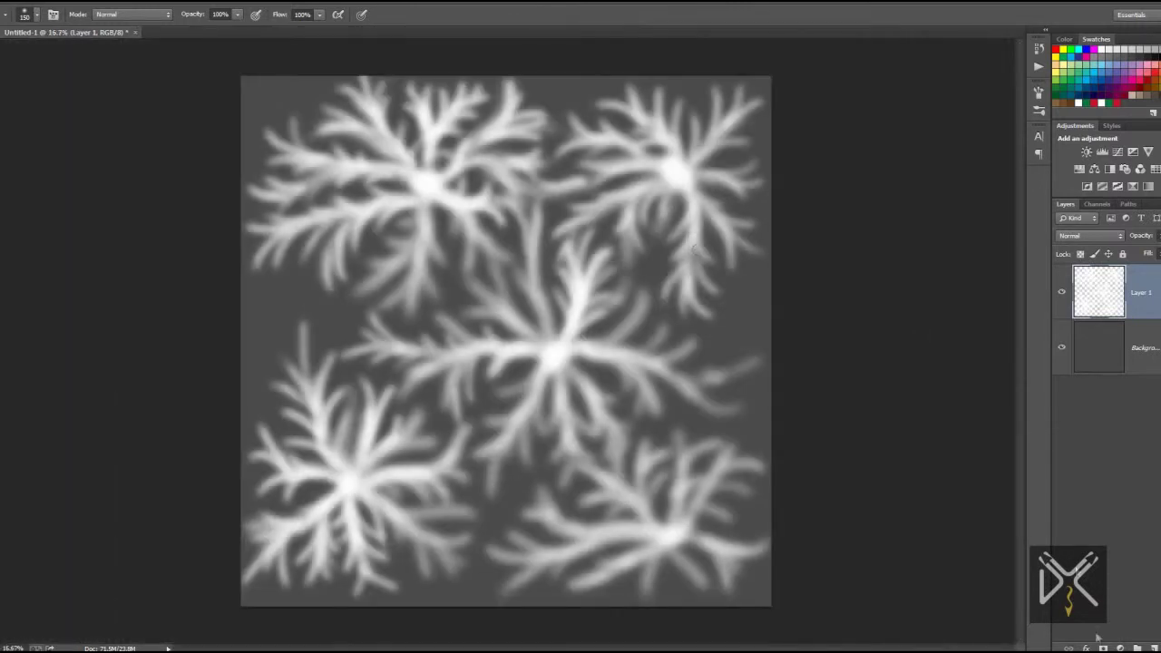
pyautogui.click(1102, 646)
# Fill Layer 2 with solid black
pyautogui.press('g')
pyautogui.click(479, 332)
pyautogui.press('z')
# Paint white spots over each starburst centre with the brush
pyautogui.press('b')
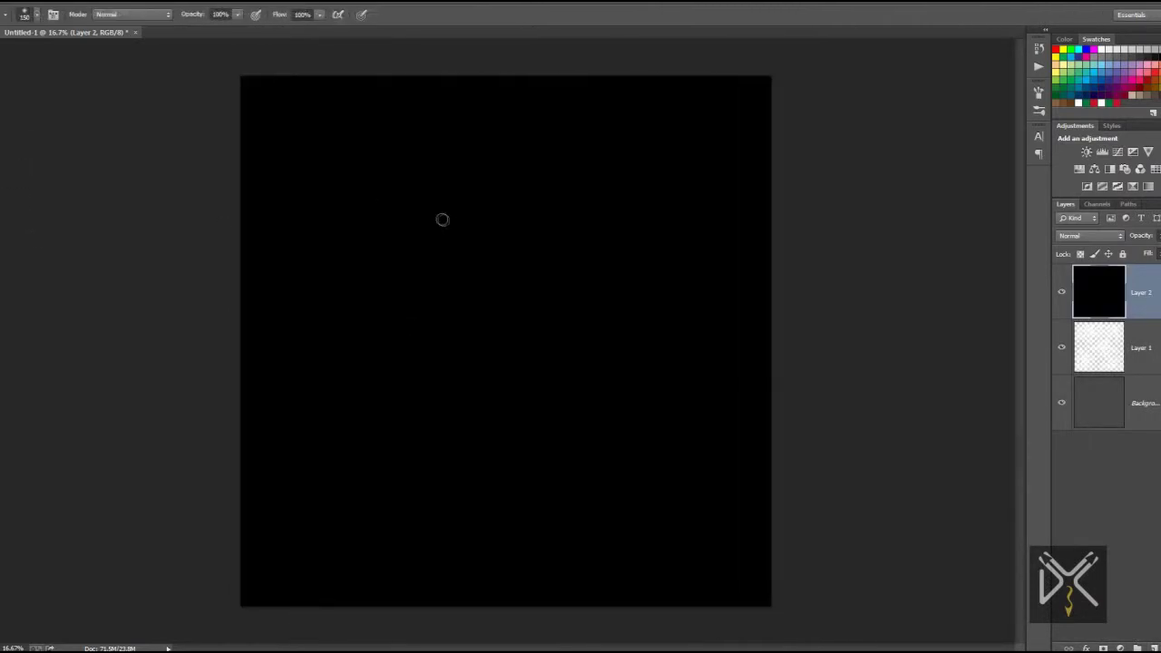
pyautogui.moveTo(1144, 239); pyautogui.dragTo(1129, 240)
pyautogui.moveTo(739, 241); pyautogui.dragTo(687, 267)
pyautogui.moveTo(426, 181)
pyautogui.mouseDown()
pyautogui.moveTo(456, 255)
pyautogui.moveTo(492, 293)
pyautogui.mouseUp()
pyautogui.moveTo(544, 335)
pyautogui.mouseDown()
pyautogui.moveTo(553, 362)
pyautogui.moveTo(544, 354)
pyautogui.mouseUp()
pyautogui.moveTo(362, 472); pyautogui.dragTo(353, 481)
pyautogui.moveTo(703, 585); pyautogui.dragTo(662, 512)
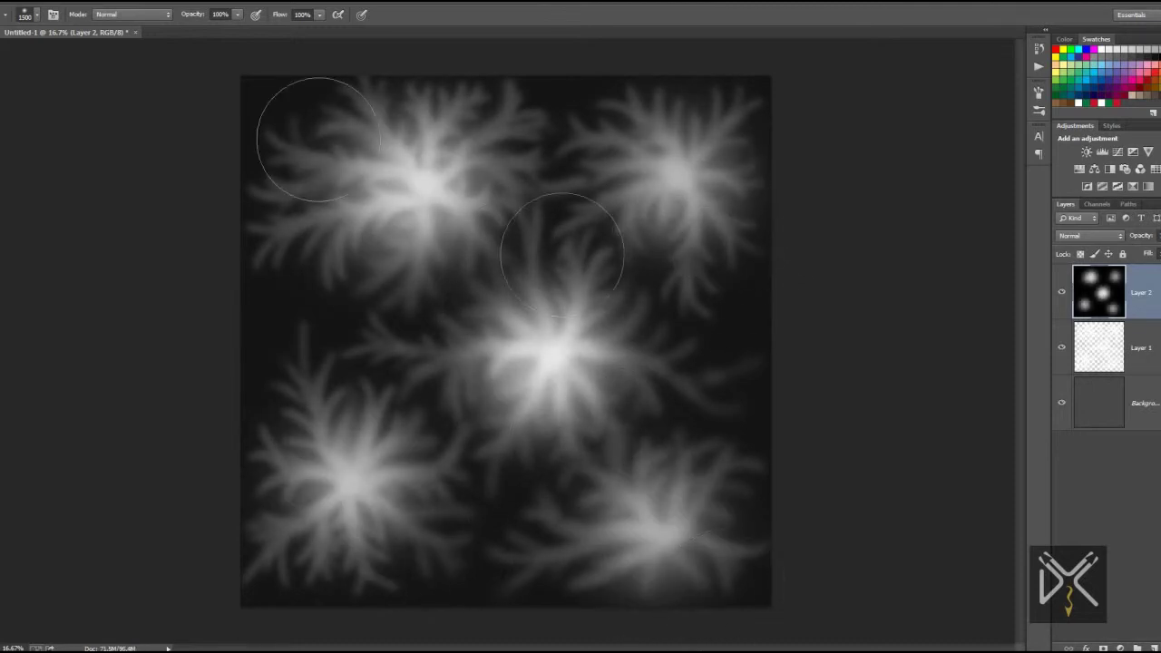
# Apply a Gaussian Blur of about 339 px radius to the white spots
pyautogui.click(178, 0)
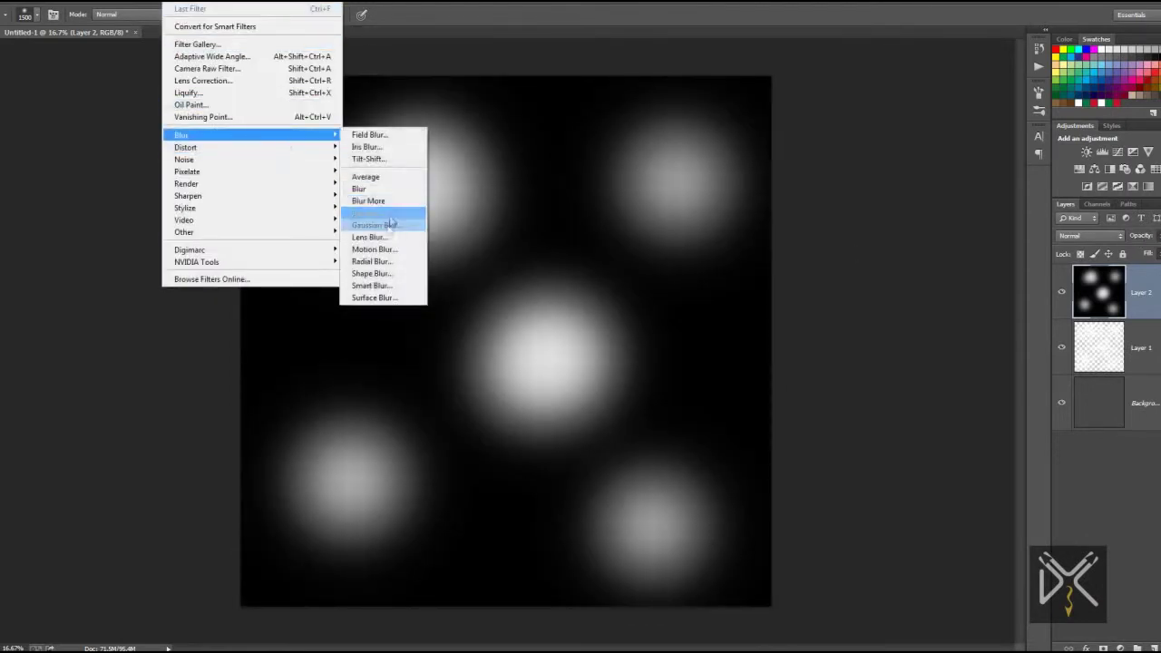
pyautogui.moveTo(181, 135)
pyautogui.click(377, 224)
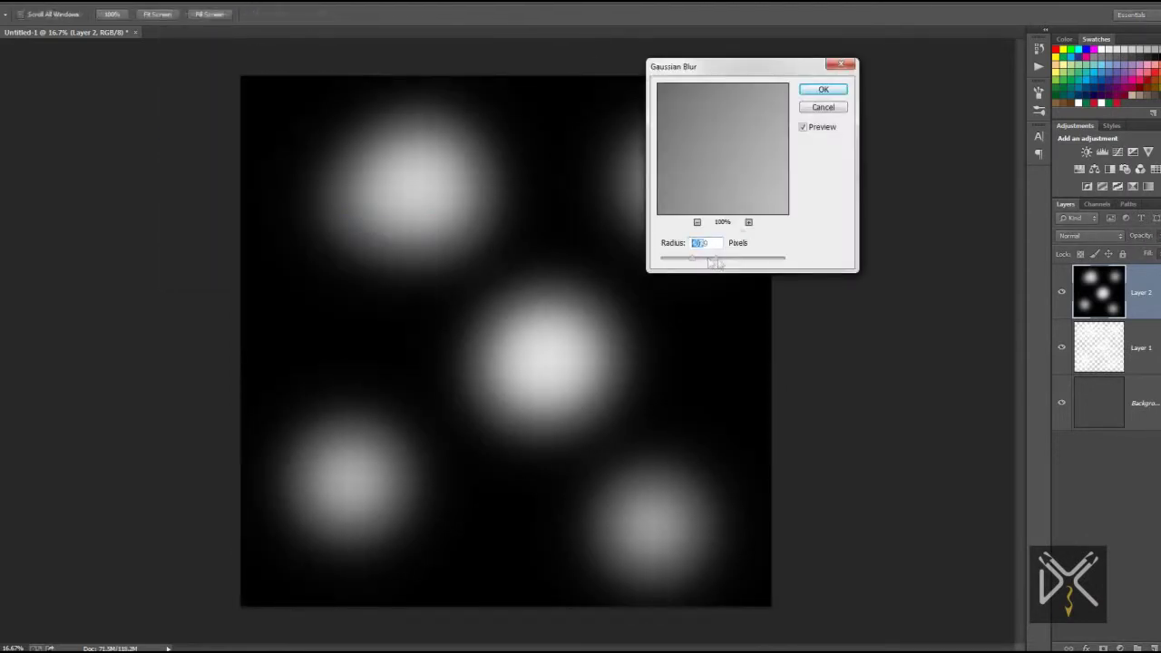
pyautogui.moveTo(757, 263); pyautogui.dragTo(768, 261)
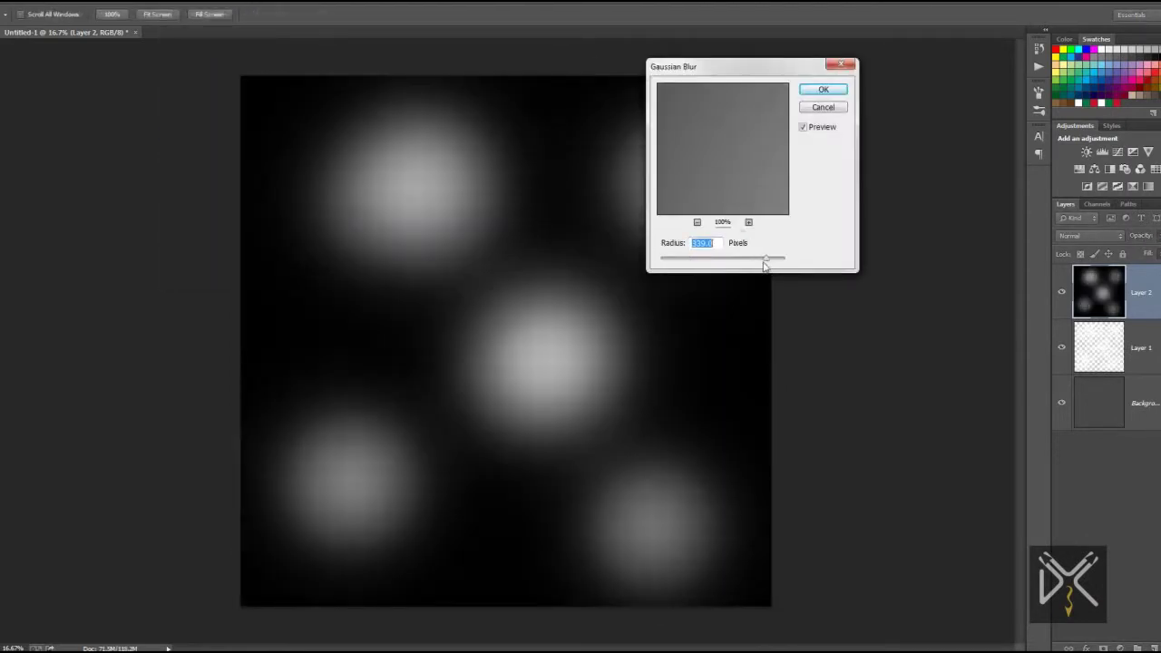
pyautogui.click(821, 91)
# Set the glow layer's blend mode to Screen
pyautogui.press('v')
pyautogui.click(1090, 235)
pyautogui.click(1063, 300)
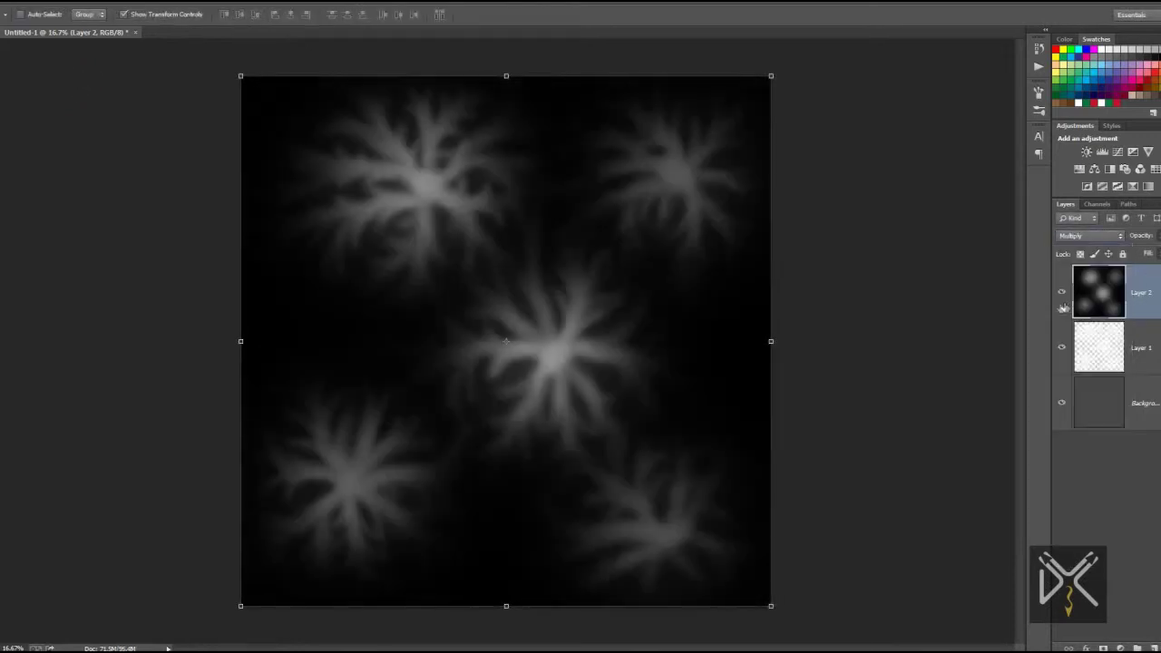
pyautogui.press('Down')
pyautogui.press('Down')
pyautogui.press('Down')
pyautogui.press('Down')
pyautogui.press('Down')
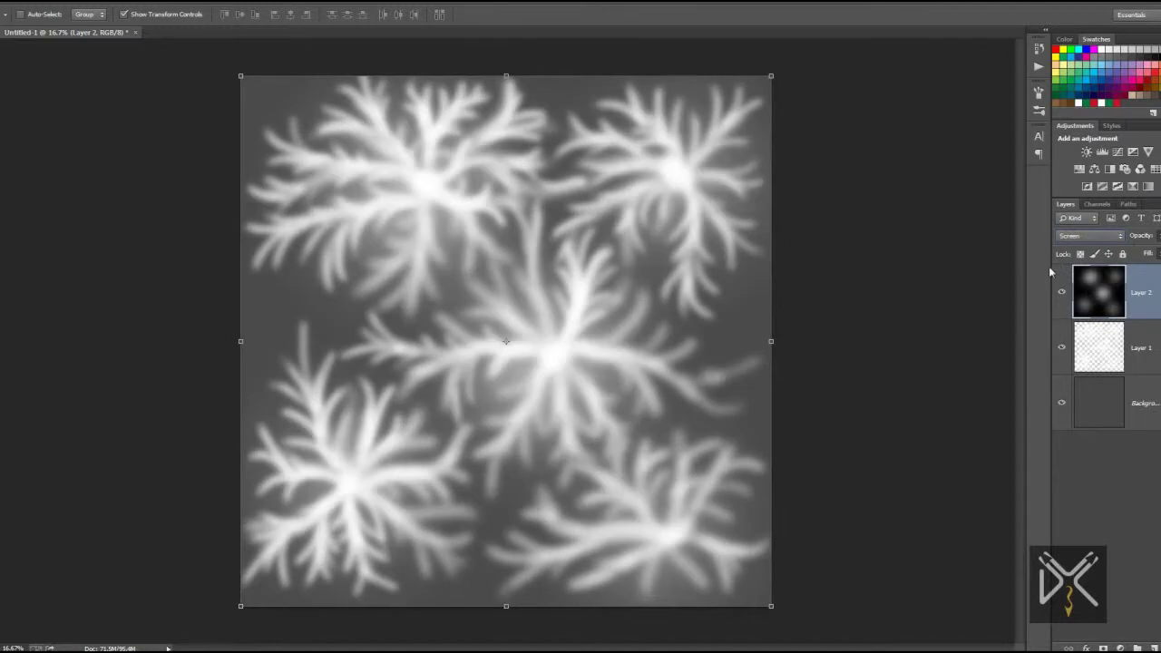
# Fill the Background layer black, then reselect Layer 2
pyautogui.click(1141, 393)
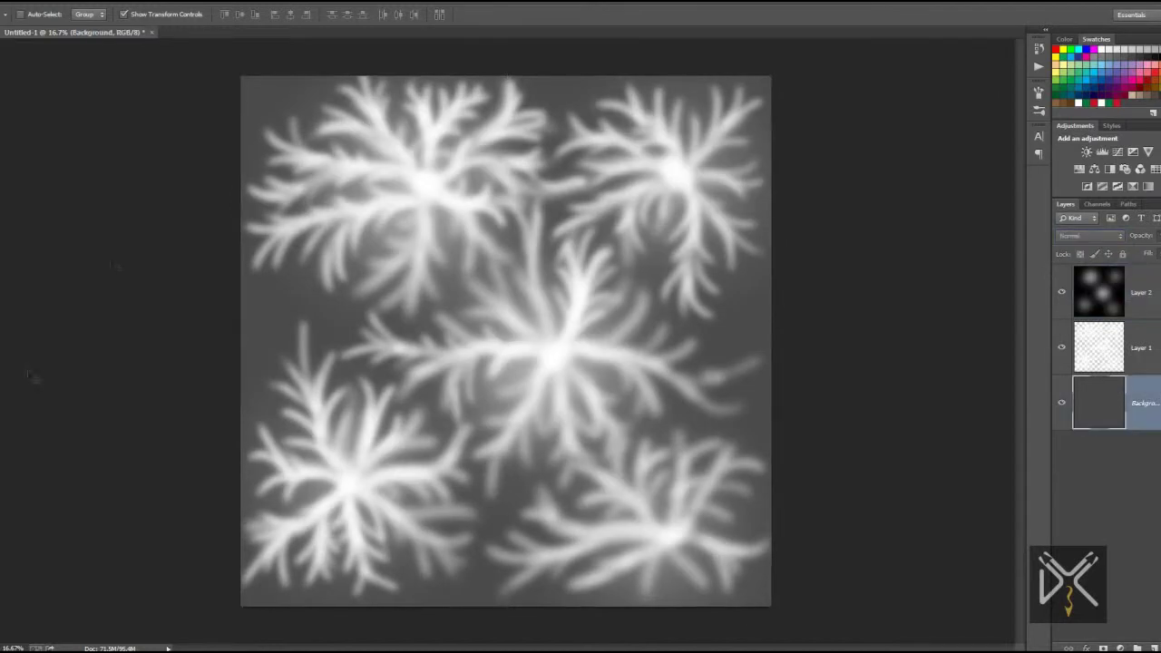
pyautogui.press('g')
pyautogui.click(262, 334)
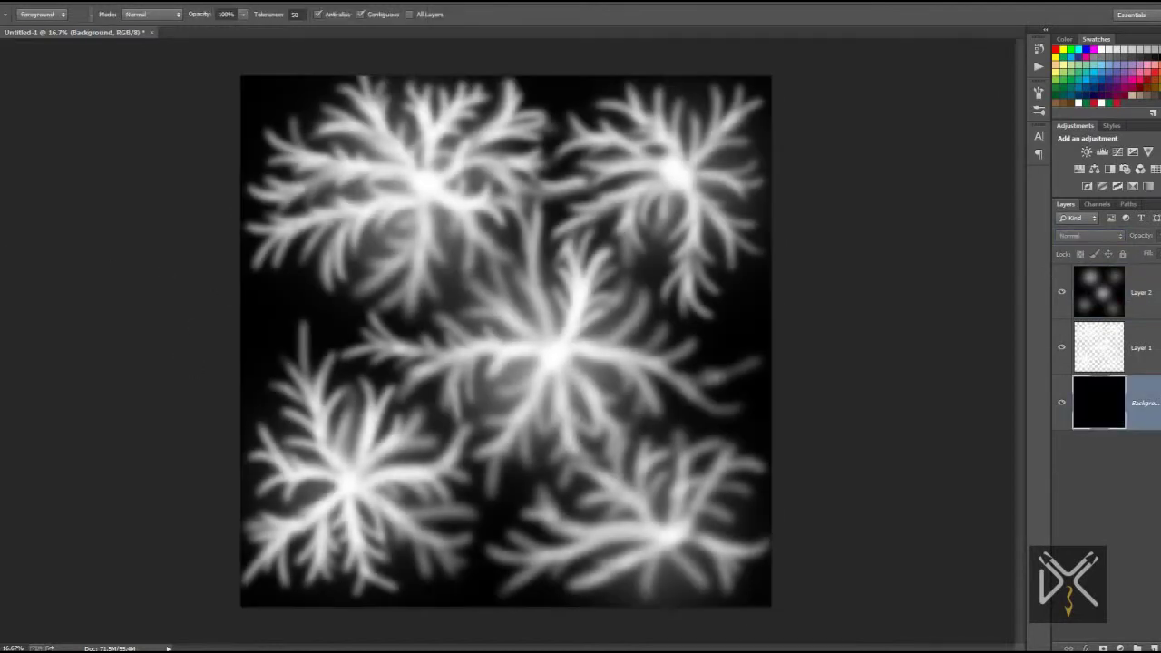
pyautogui.press('v')
pyautogui.click(1145, 290)
# Duplicate Layer 2 and set the copy's blend mode to Multiply
pyautogui.rightClick(1139, 317)
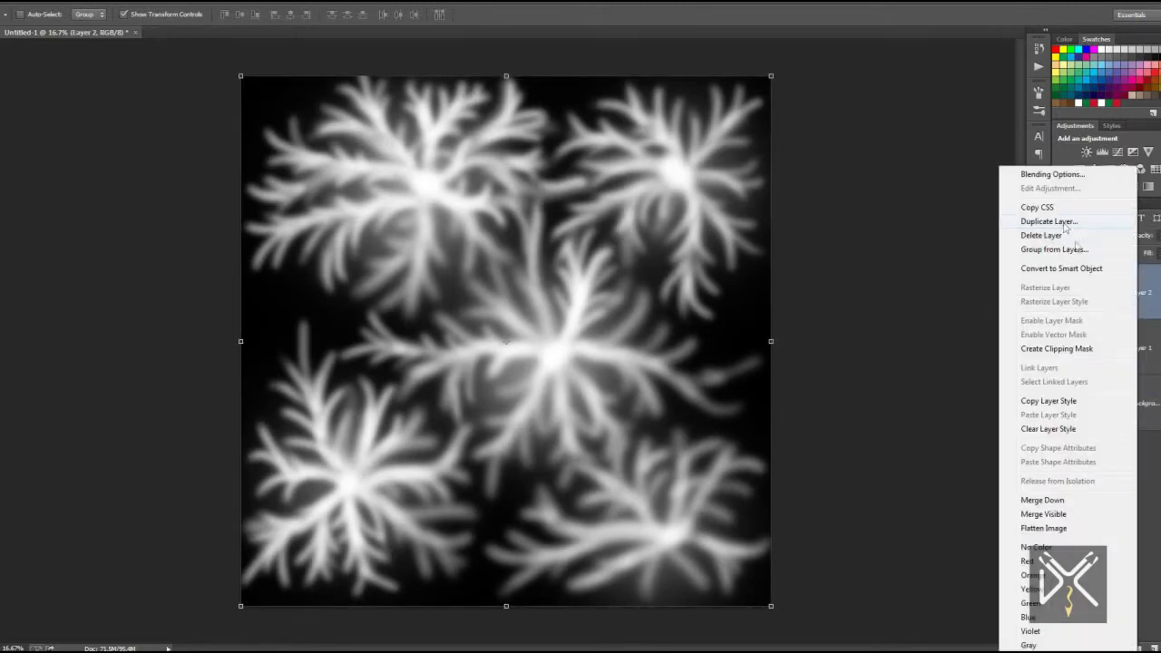
pyautogui.click(1049, 221)
pyautogui.press('Return')
pyautogui.click(1088, 235)
pyautogui.click(1065, 289)
# Brighten the copy's midtones with Levels to gamma 2.31
pyautogui.click(55, 1)
pyautogui.click(254, 25)
pyautogui.moveTo(601, 192); pyautogui.dragTo(554, 194)
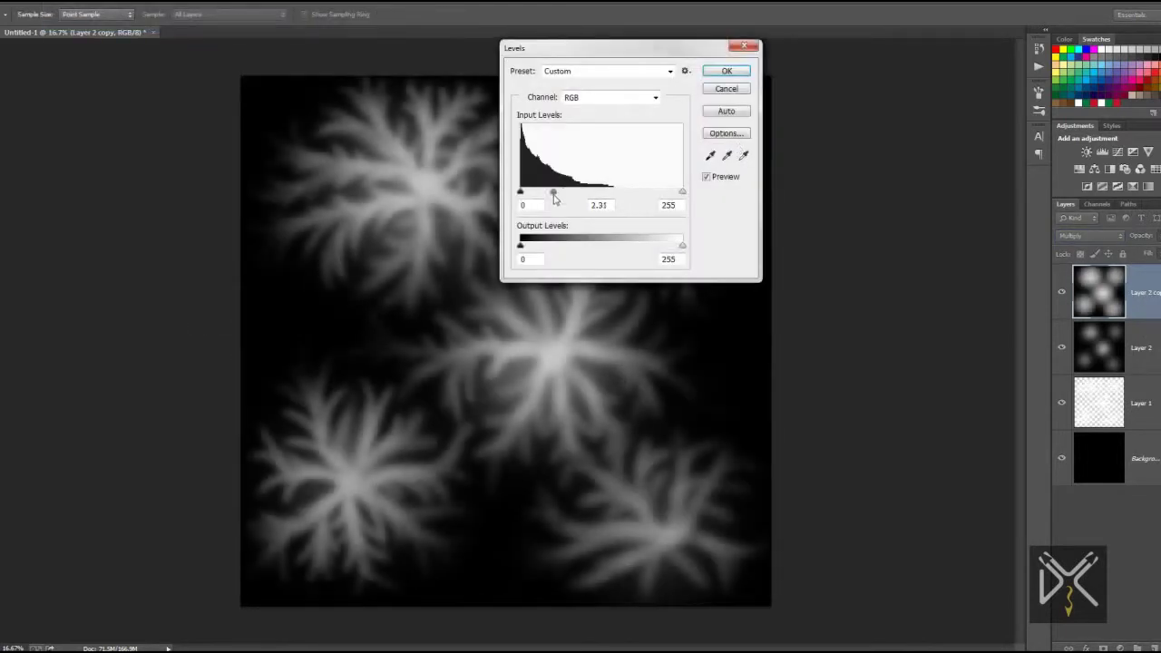
pyautogui.press('Return')
# Raise Layer 2's midtones with a Levels adjustment
pyautogui.press('v')
pyautogui.click(1107, 347)
pyautogui.click(56, 1)
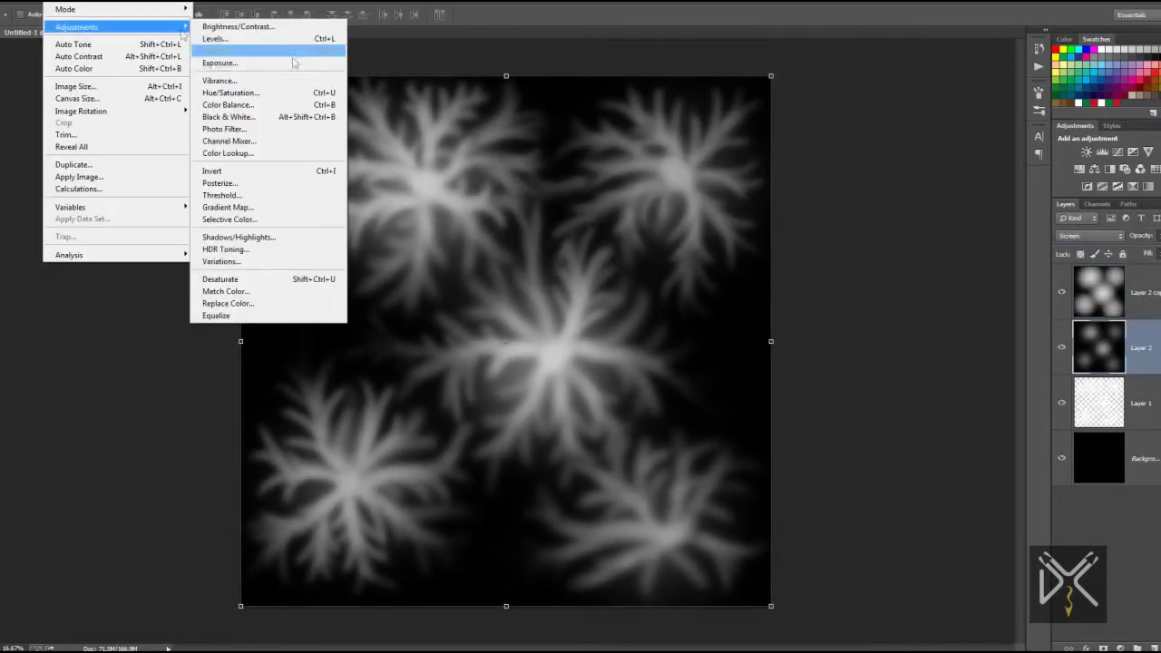
pyautogui.click(218, 38)
pyautogui.moveTo(601, 192); pyautogui.dragTo(564, 193)
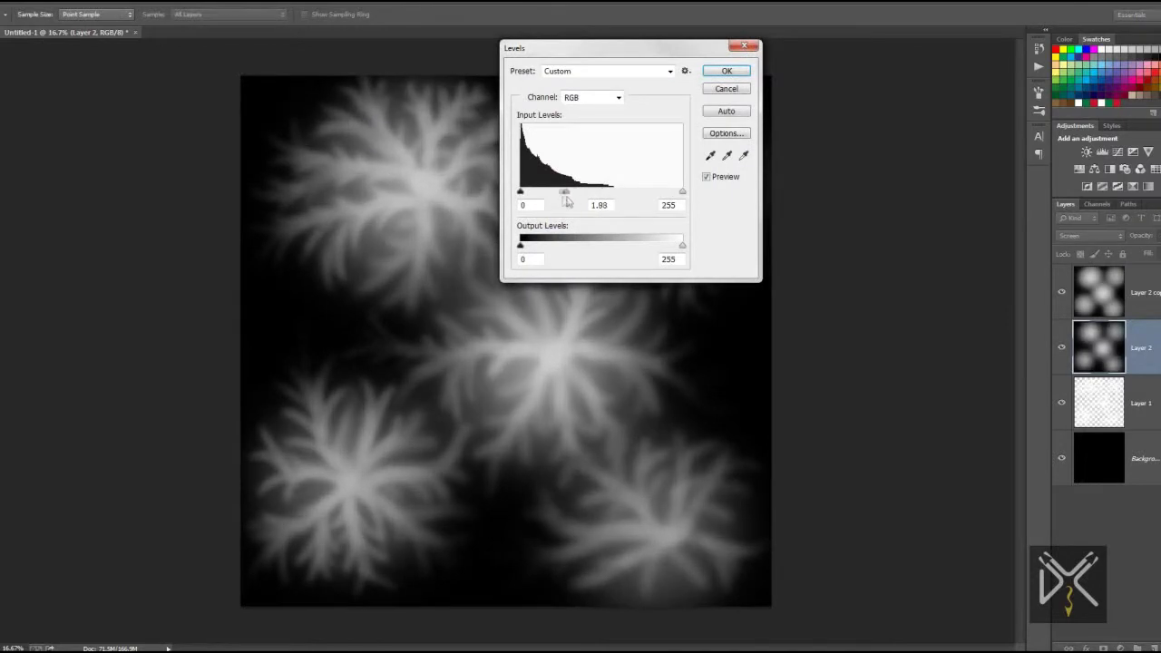
pyautogui.click(727, 76)
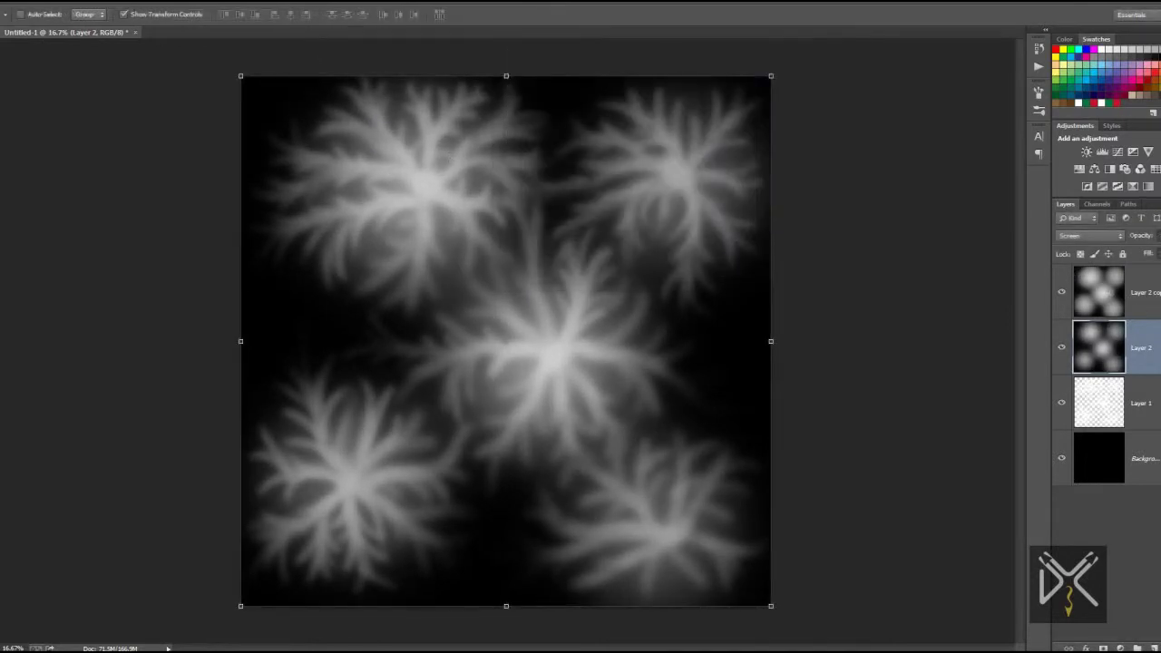
# Merge the star layers and flatten the image into one Background
pyautogui.click(1141, 292)
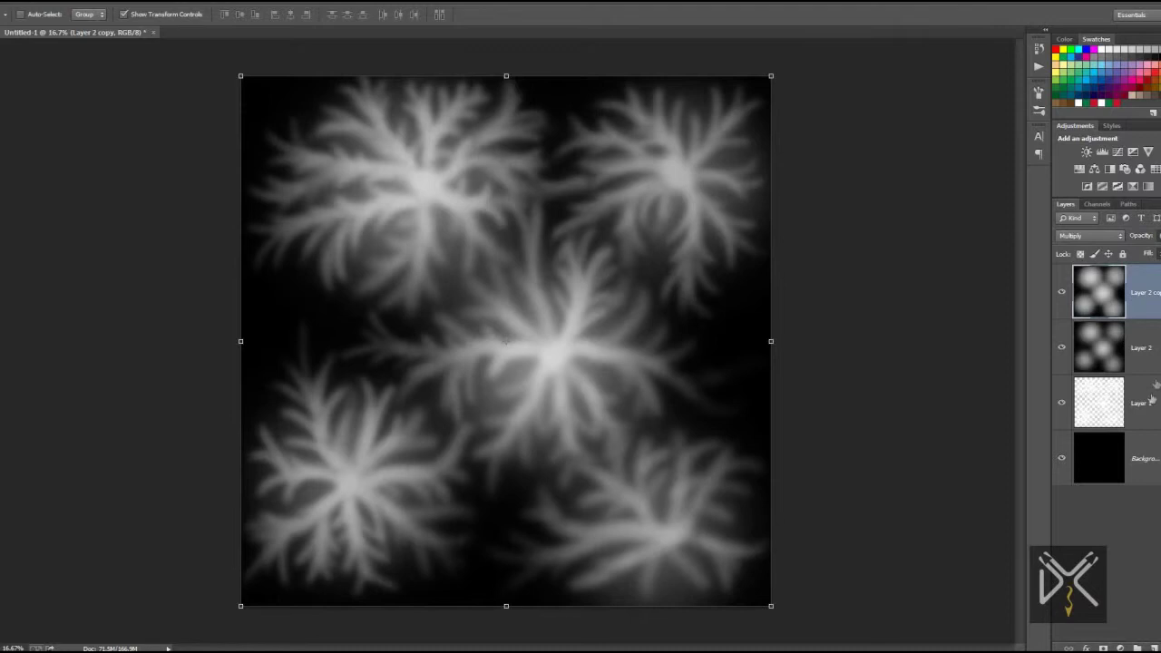
pyautogui.click(91, 2)
pyautogui.click(136, 384)
pyautogui.hotkey('ctrl', '+')
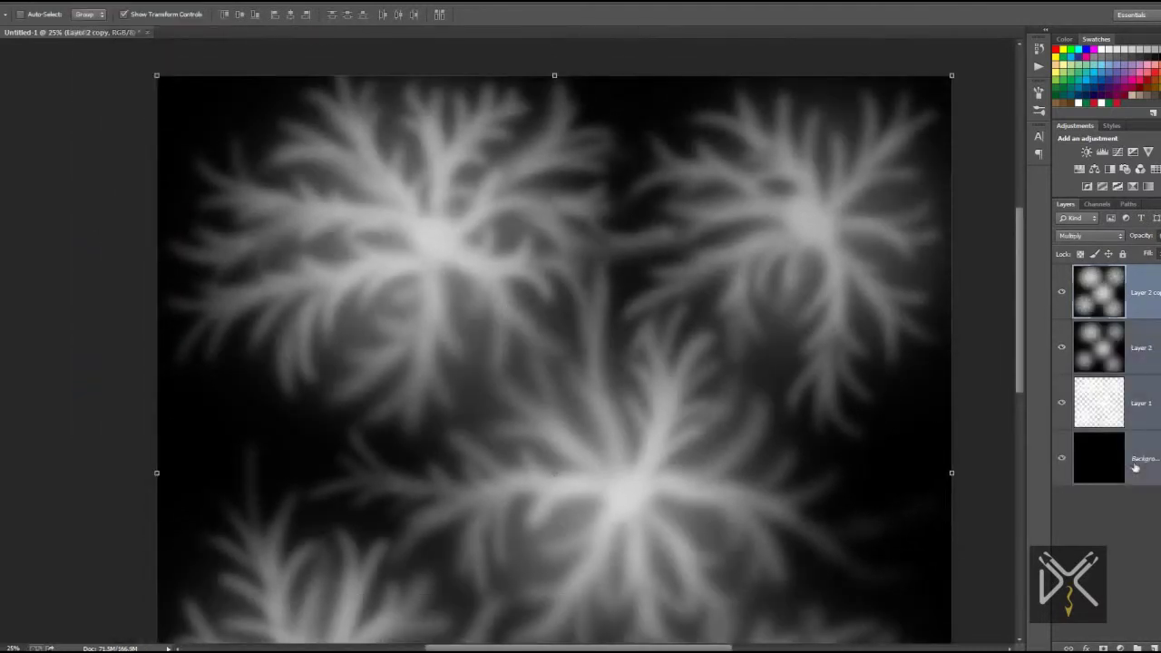
pyautogui.click(91, 2)
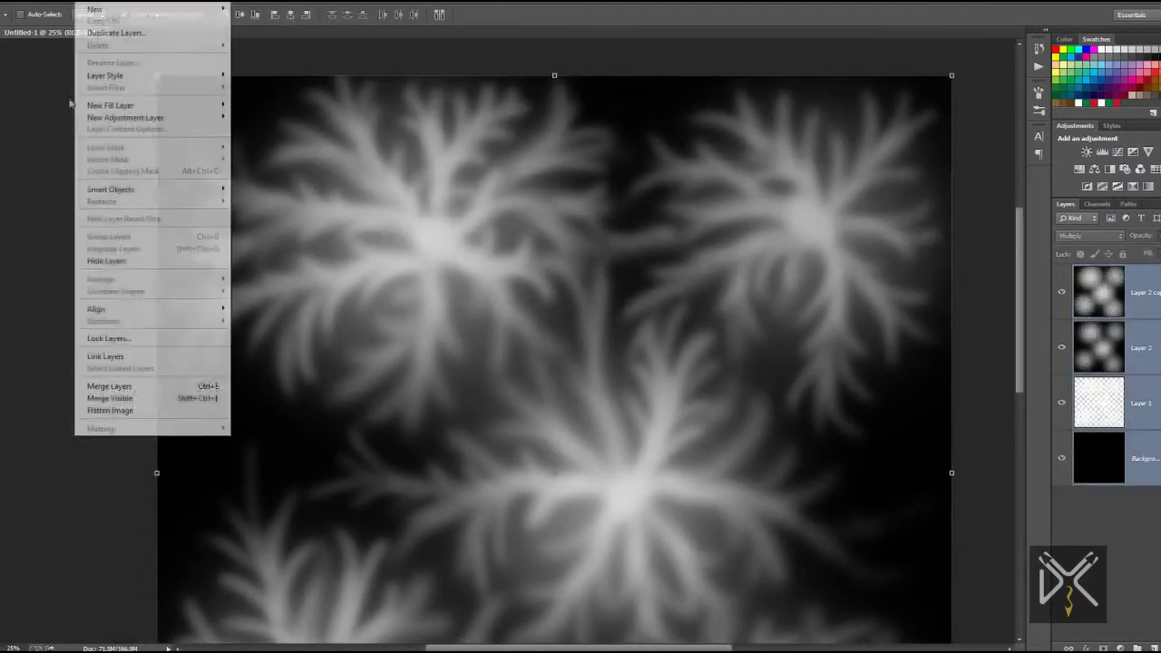
pyautogui.click(117, 407)
# On a new layer, paint bright white strokes converging on the star centres with a smaller brush
pyautogui.press('b')
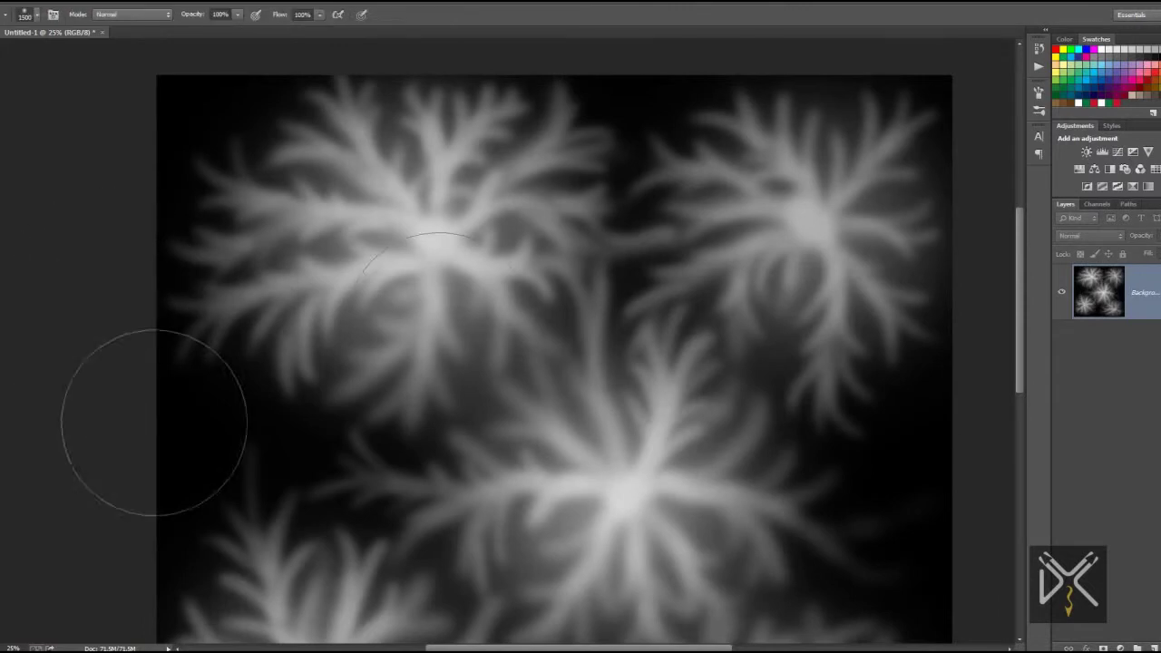
pyautogui.hotkey('ctrl', 'shift', 'alt', 'n')
pyautogui.press('[')
pyautogui.press('[')
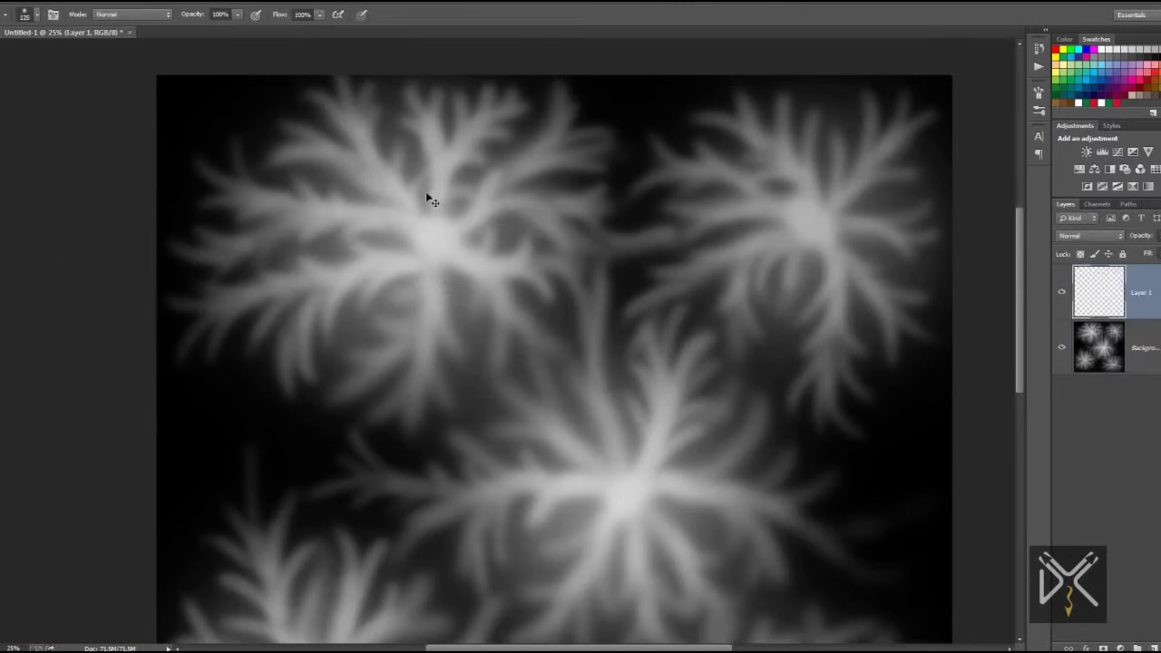
pyautogui.hotkey('ctrl', '+')
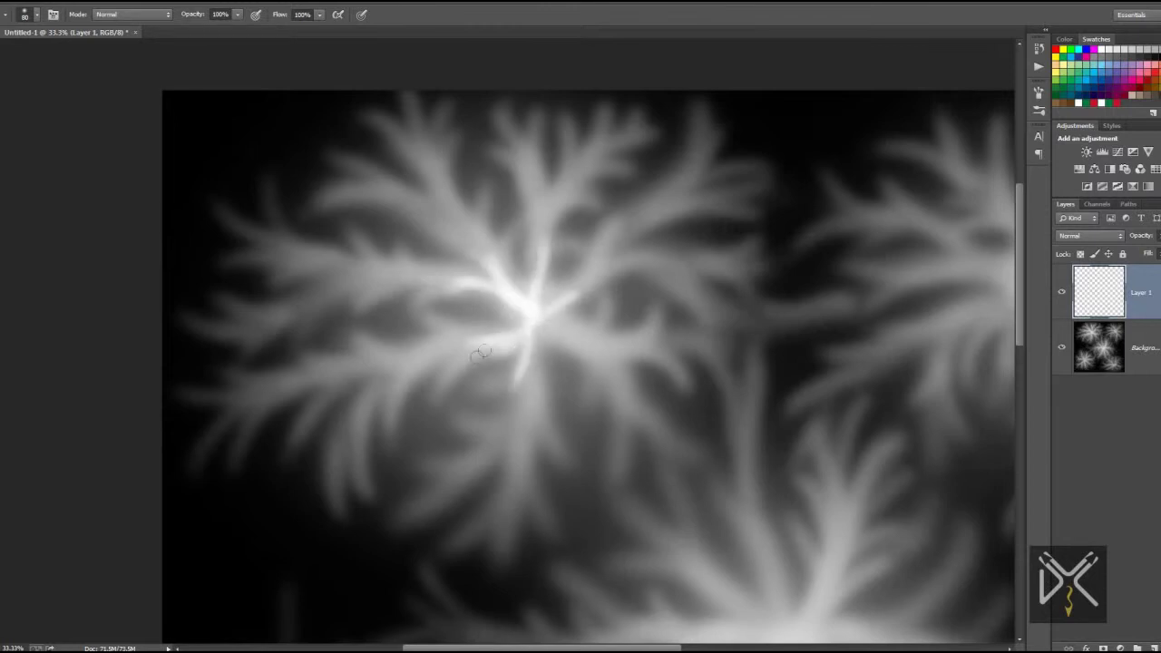
pyautogui.moveTo(599, 349)
pyautogui.mouseDown()
pyautogui.moveTo(499, 273)
pyautogui.moveTo(583, 238)
pyautogui.moveTo(658, 271)
pyautogui.moveTo(806, 159)
pyautogui.mouseUp()
pyautogui.moveTo(352, 341); pyautogui.dragTo(405, 416)
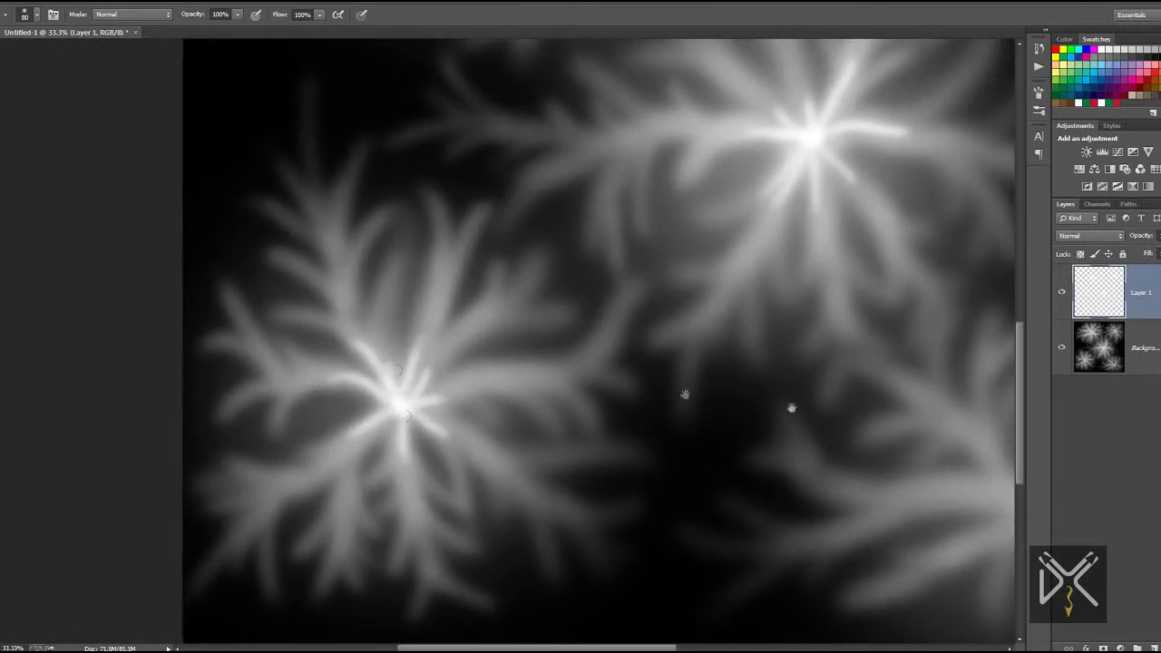
pyautogui.moveTo(791, 408); pyautogui.dragTo(392, 250)
pyautogui.moveTo(561, 288); pyautogui.dragTo(617, 352)
pyautogui.moveTo(535, 332)
pyautogui.mouseDown()
pyautogui.moveTo(624, 354)
pyautogui.moveTo(440, 194)
pyautogui.moveTo(717, 260)
pyautogui.mouseUp()
pyautogui.hotkey('ctrl', '-')
# Blur the strokes with Gaussian Blur radius 19.6 and merge into the Background
pyautogui.click(177, 3)
pyautogui.click(403, 221)
pyautogui.press('Return')
pyautogui.click(91, 3)
pyautogui.click(117, 392)
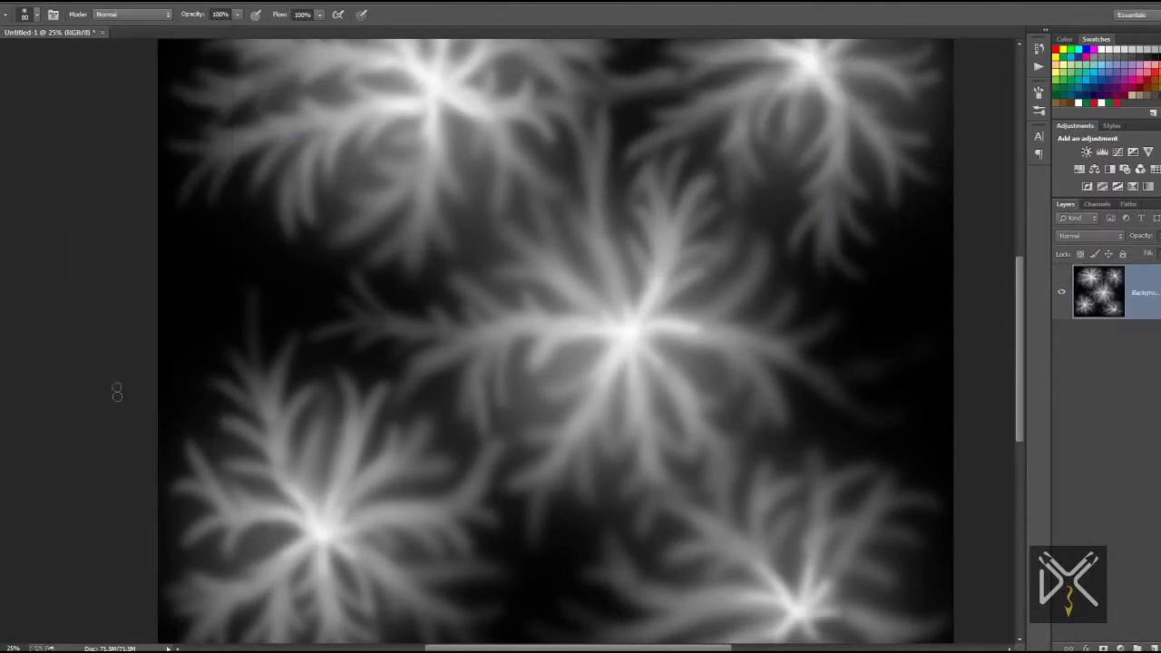
# Set up the Smudge tool with a larger brush size and adjusted strength
pyautogui.press('r')
pyautogui.keyDown('alt'); pyautogui.scroll(2, 625, 331); pyautogui.keyUp('alt')
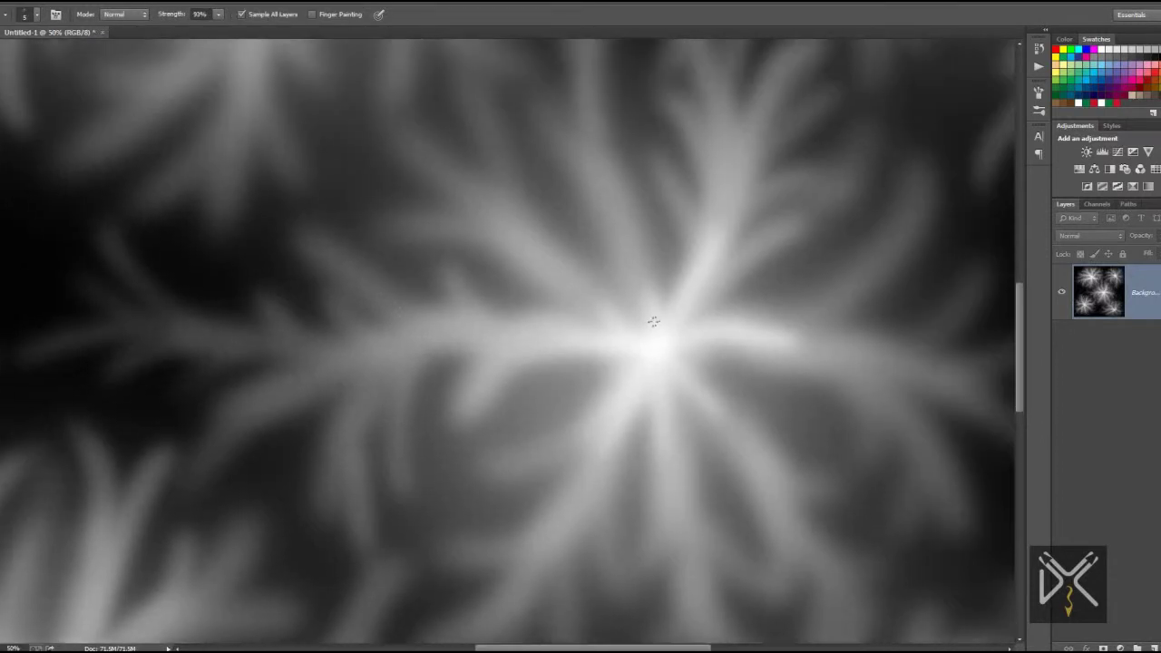
pyautogui.rightClick(663, 339)
pyautogui.doubleClick(717, 497)
pyautogui.hotkey('ctrl', '-')
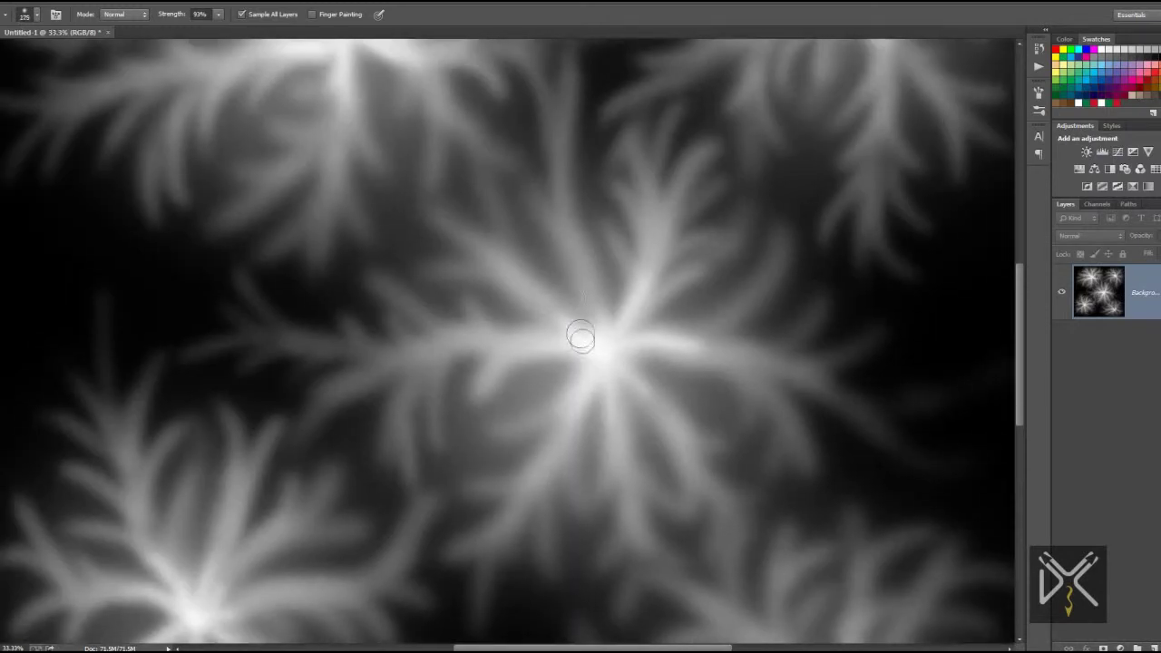
pyautogui.moveTo(190, 31); pyautogui.dragTo(191, 31)
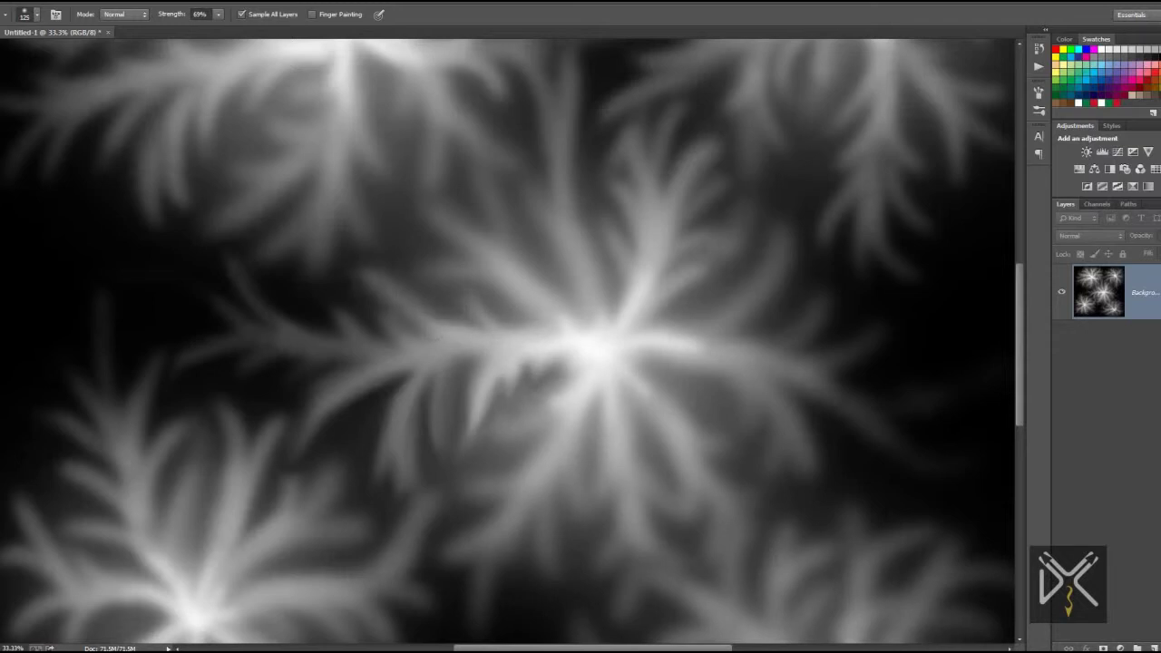
# Smudge the star's bright branches outward to the right and its centre upward
pyautogui.moveTo(263, 337); pyautogui.dragTo(139, 259)
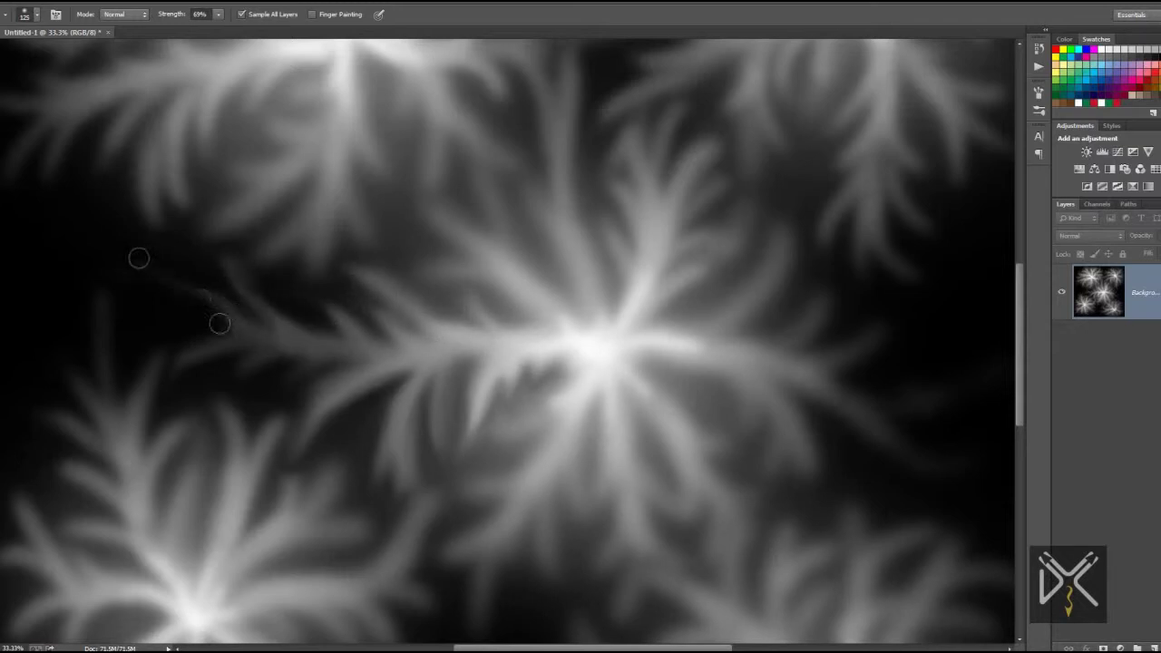
pyautogui.hscroll(3, 480, 311)
pyautogui.scroll(-2, 390, 328)
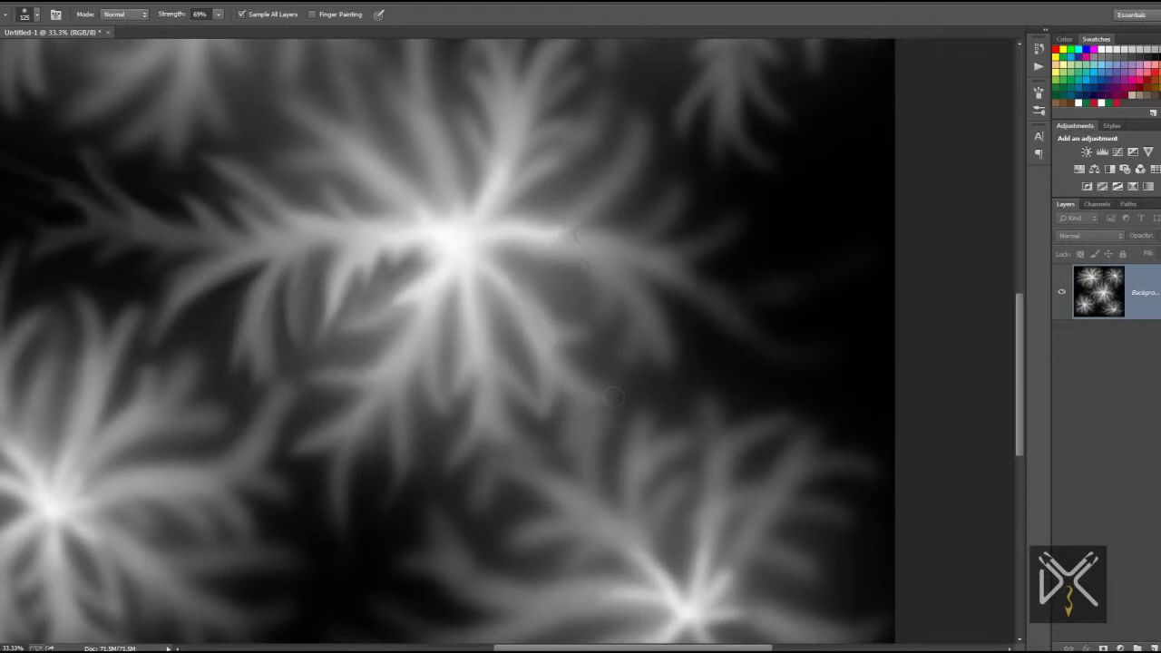
pyautogui.moveTo(581, 232); pyautogui.dragTo(705, 265)
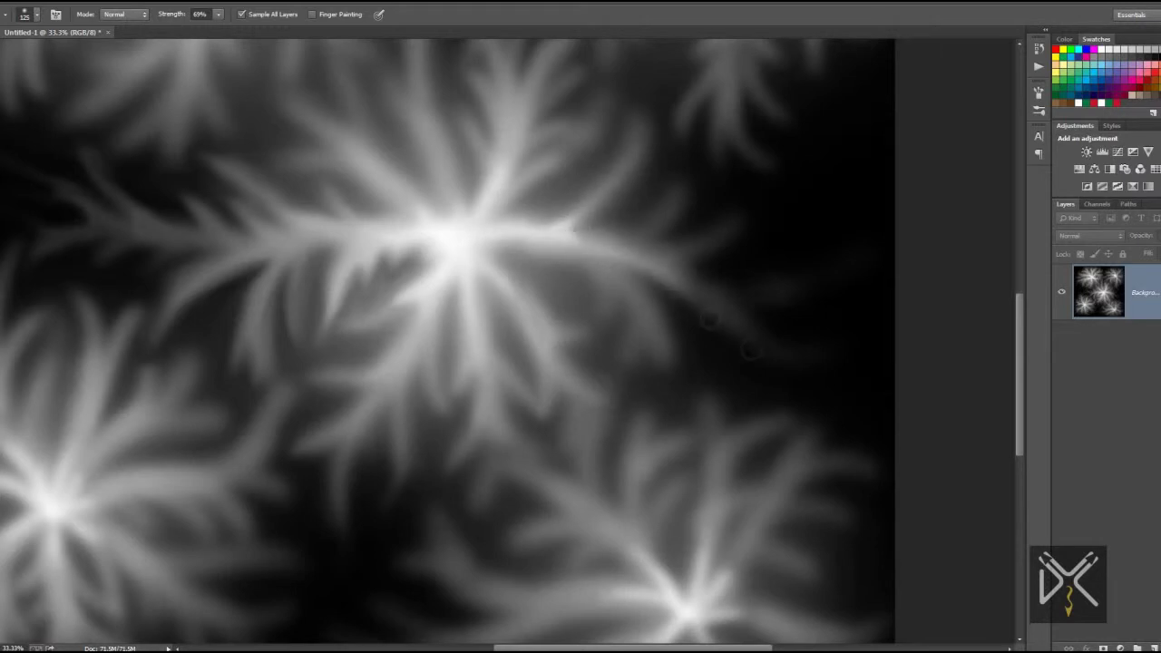
pyautogui.moveTo(544, 339); pyautogui.dragTo(594, 346)
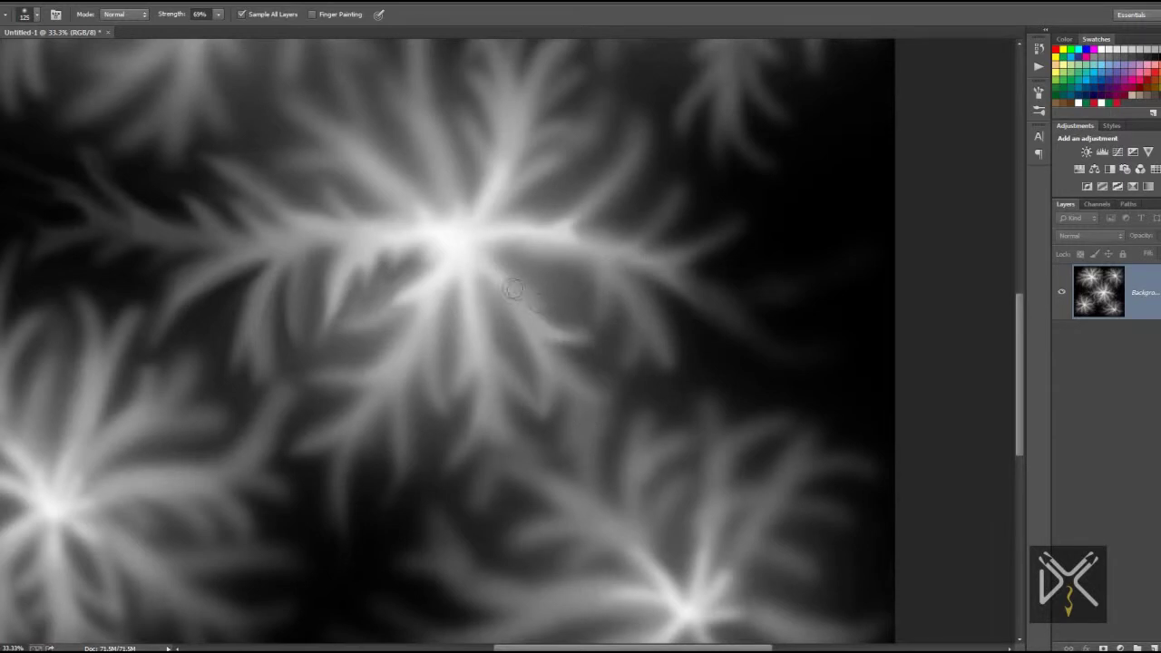
pyautogui.moveTo(577, 236); pyautogui.dragTo(442, 390)
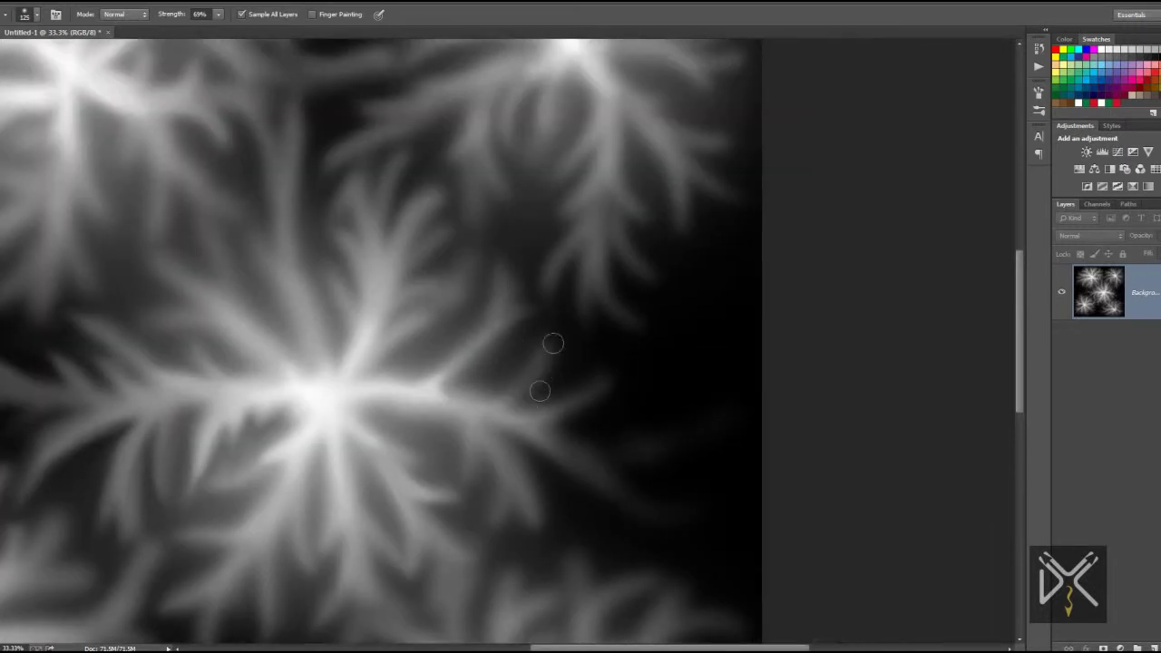
pyautogui.moveTo(543, 362); pyautogui.dragTo(557, 230)
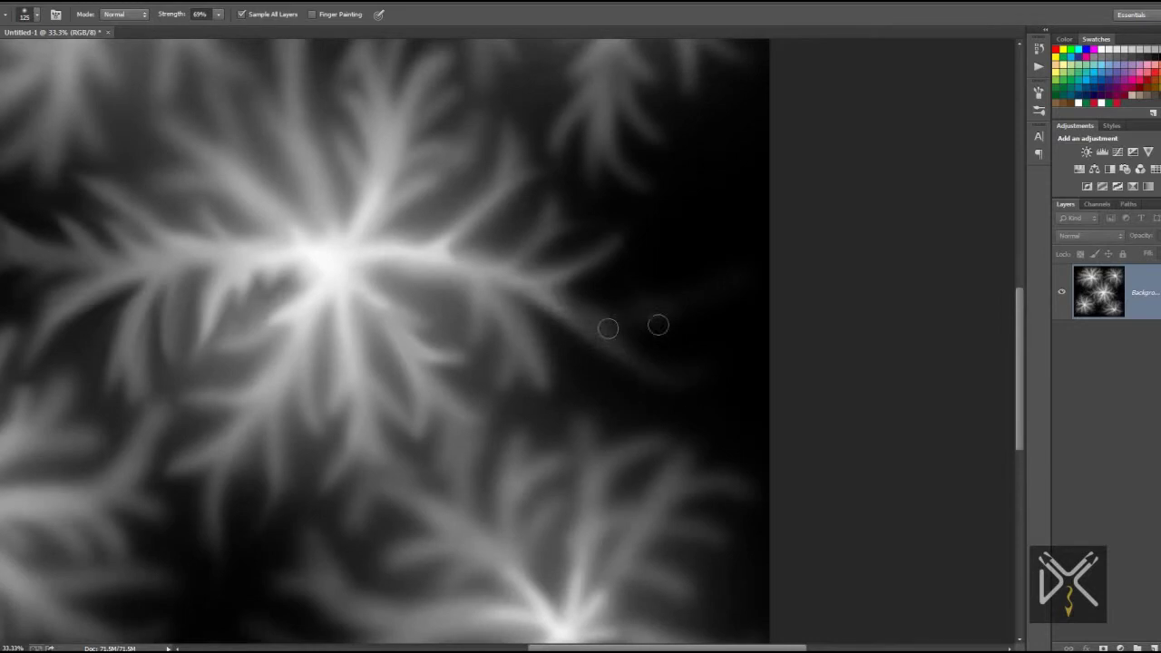
pyautogui.moveTo(606, 432); pyautogui.dragTo(625, 260)
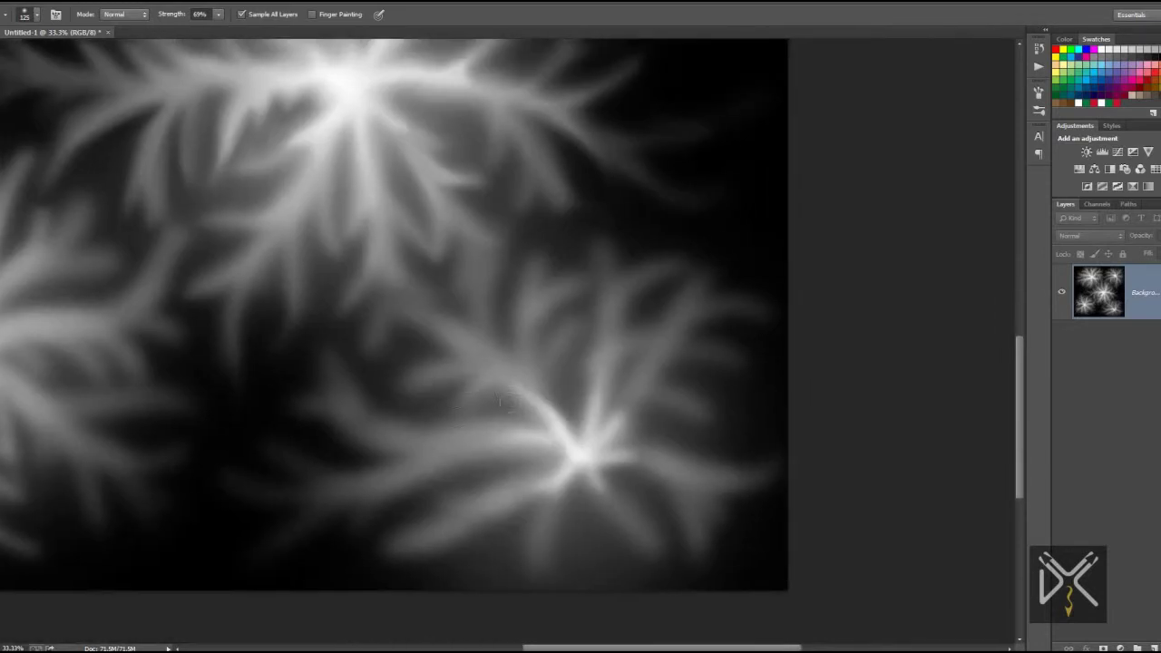
pyautogui.moveTo(590, 457)
pyautogui.mouseDown()
pyautogui.moveTo(593, 441)
pyautogui.moveTo(570, 422)
pyautogui.mouseUp()
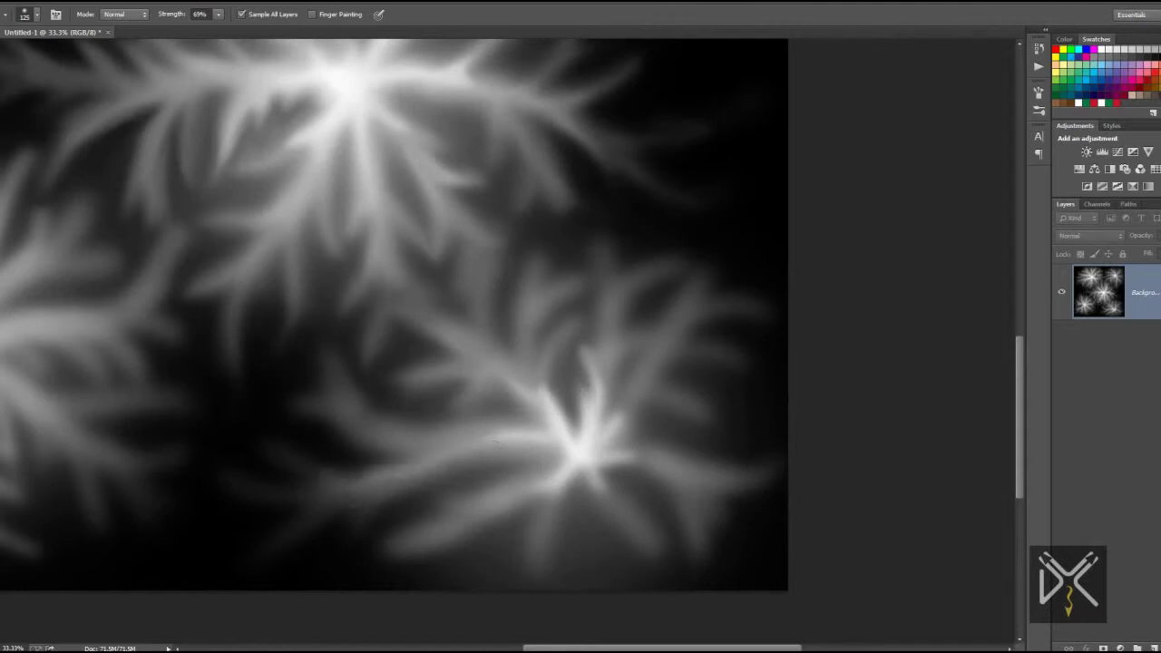
# Smear bright streaks left, up-left and upward from the starburst centre into dark areas
pyautogui.moveTo(404, 490); pyautogui.dragTo(630, 390)
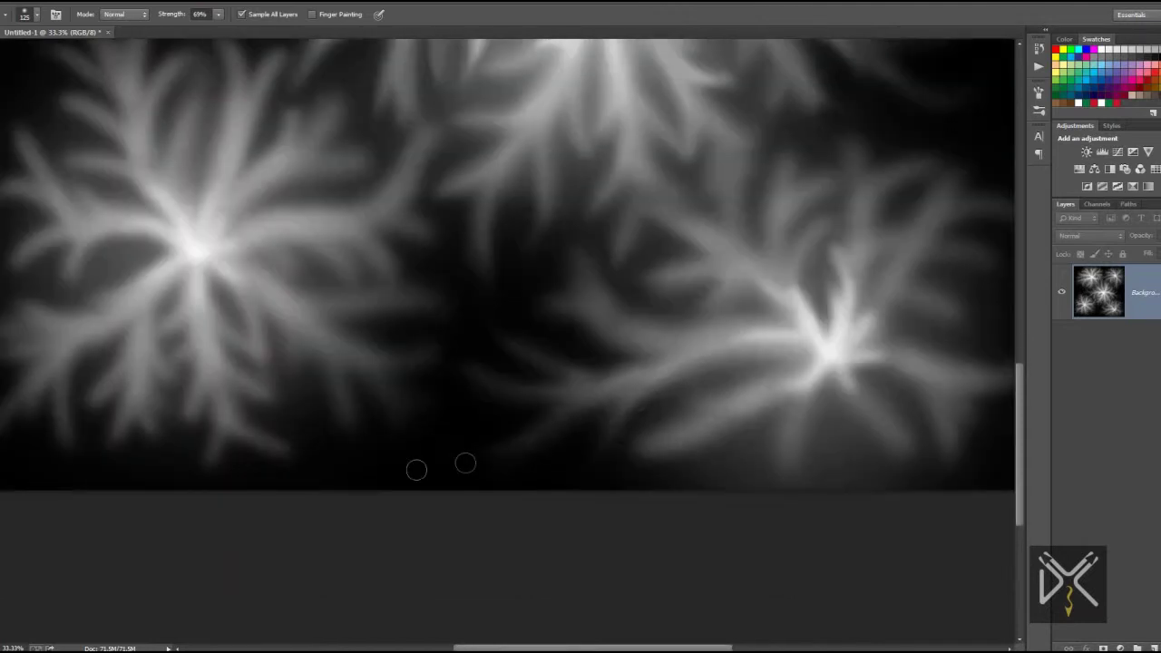
pyautogui.keyDown('ctrl'); pyautogui.hscroll(3, 530, 462); pyautogui.keyUp('ctrl')
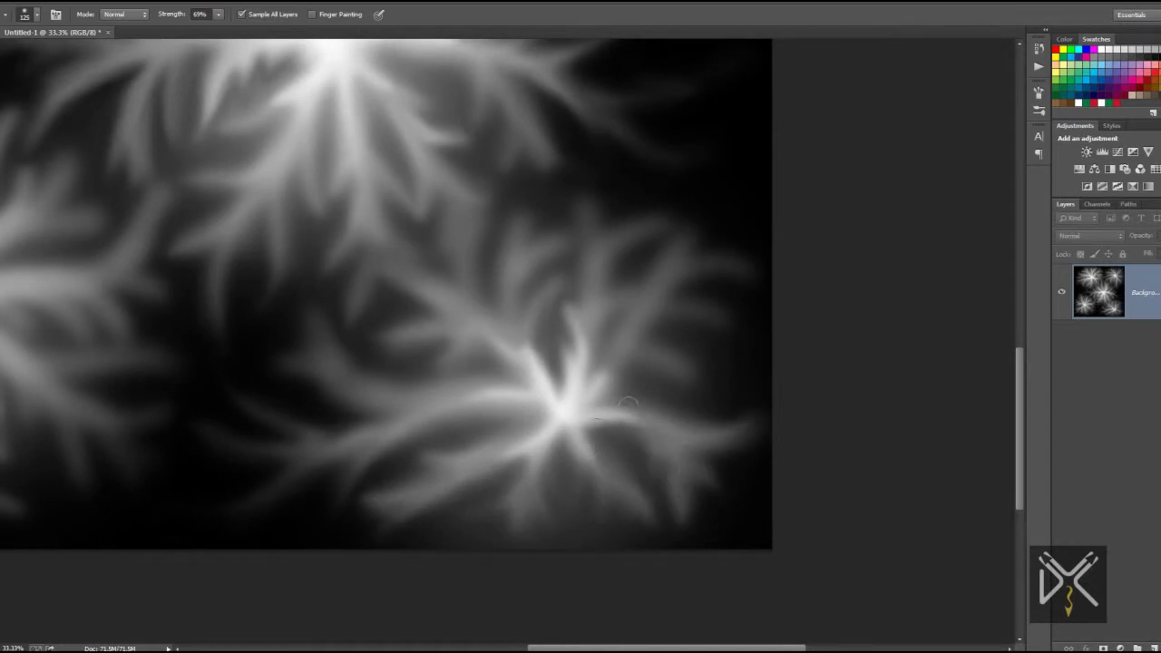
pyautogui.keyDown('ctrl'); pyautogui.hscroll(2, 608, 232); pyautogui.keyUp('ctrl')
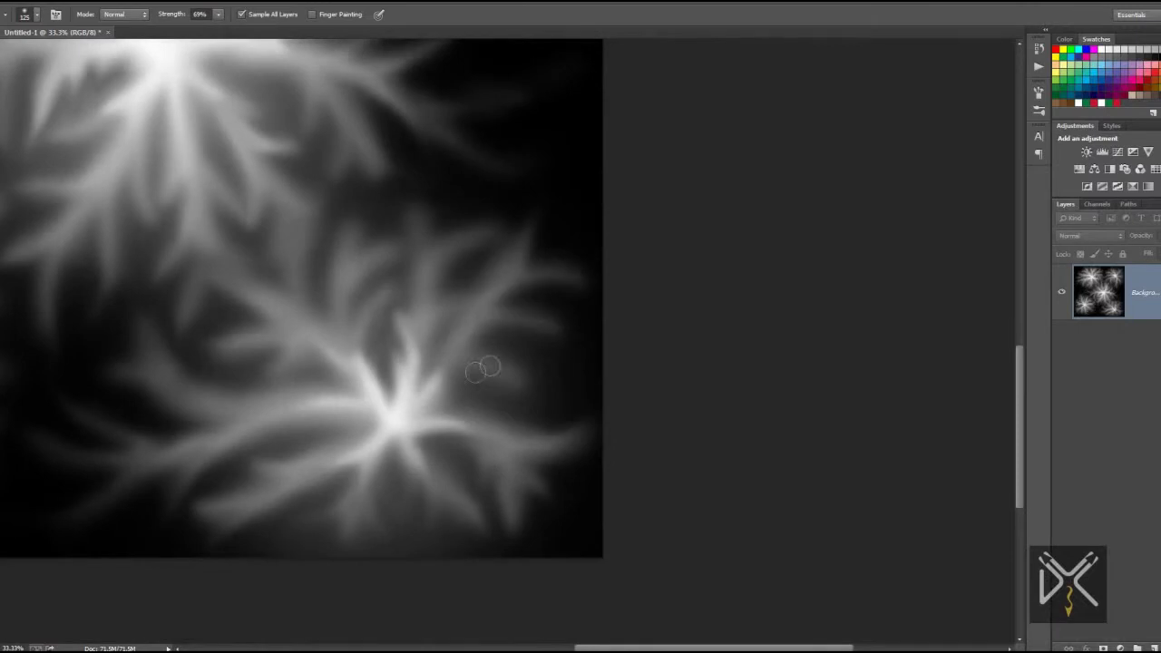
pyautogui.scroll(2, 603, 310)
pyautogui.keyDown('ctrl'); pyautogui.hscroll(1, 580, 272); pyautogui.keyUp('ctrl')
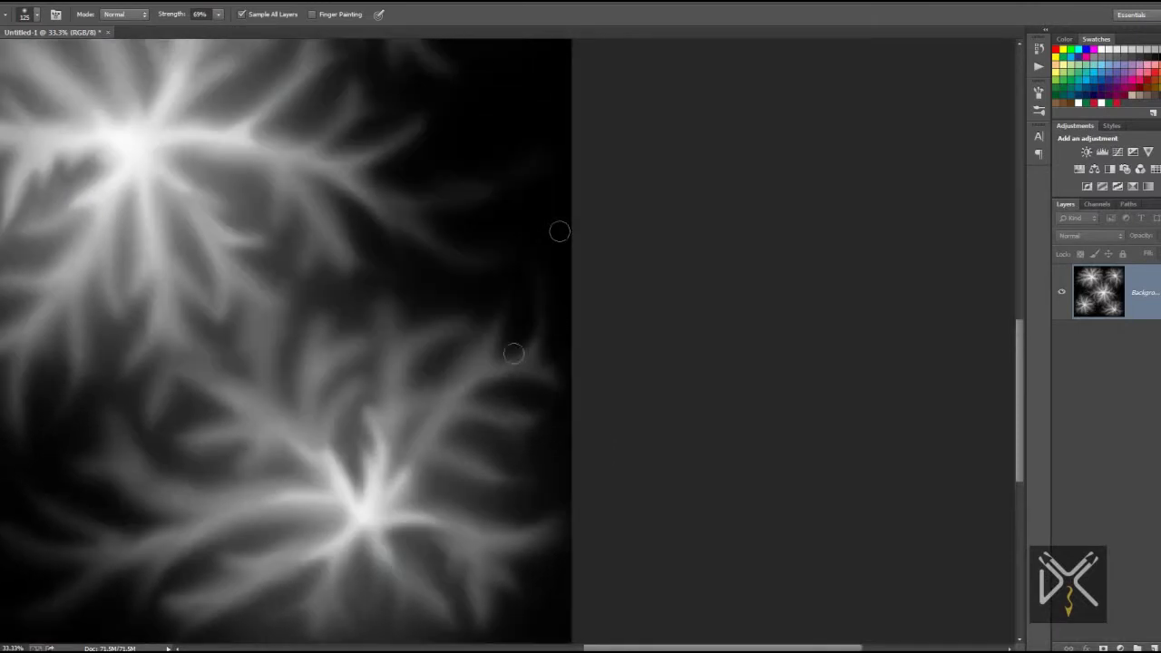
pyautogui.moveTo(402, 403); pyautogui.dragTo(479, 322)
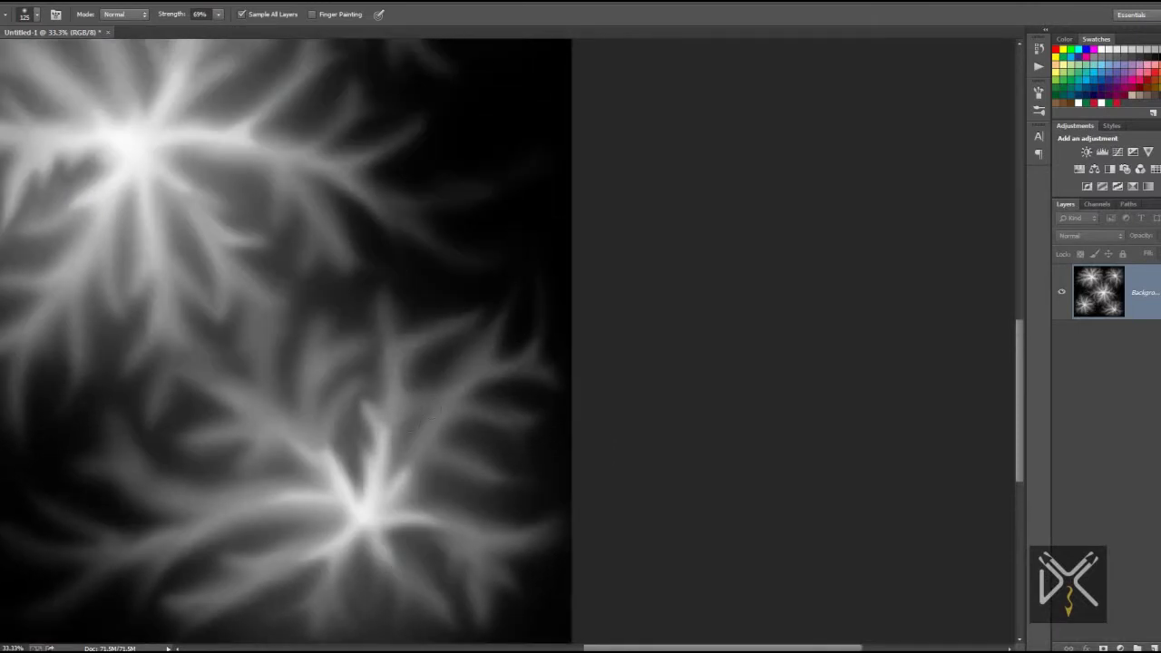
pyautogui.scroll(3, 422, 371)
pyautogui.keyDown('ctrl'); pyautogui.hscroll(-1, 422, 371); pyautogui.keyUp('ctrl')
pyautogui.scroll(4, 435, 273)
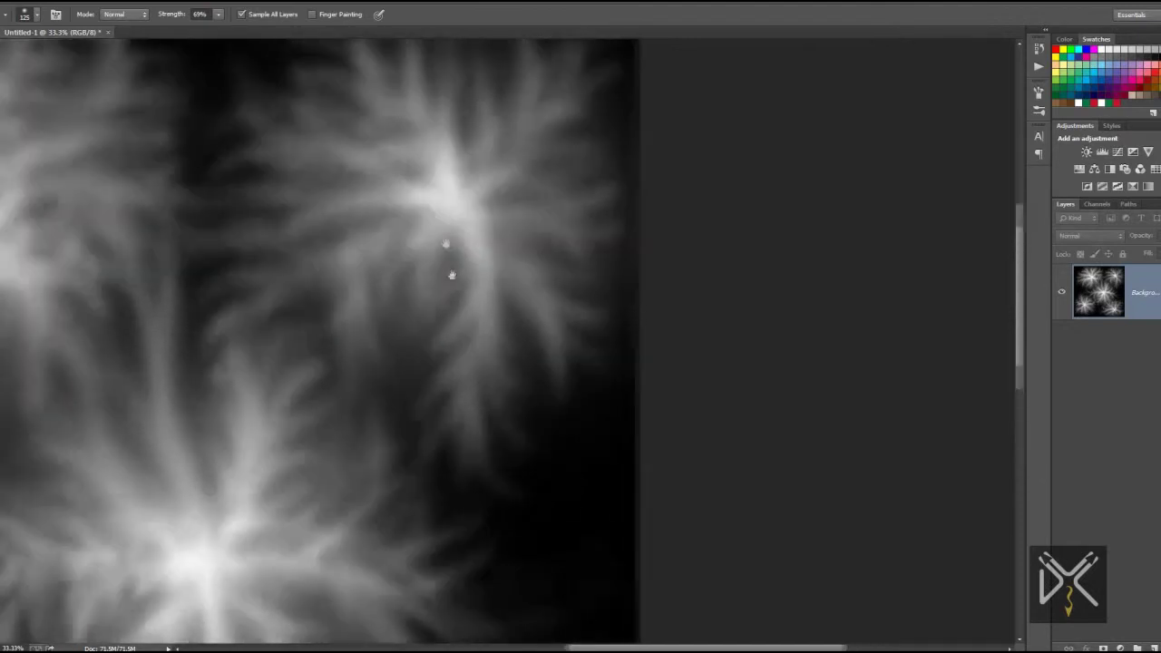
pyautogui.scroll(1, 428, 302)
pyautogui.moveTo(404, 240); pyautogui.dragTo(229, 281)
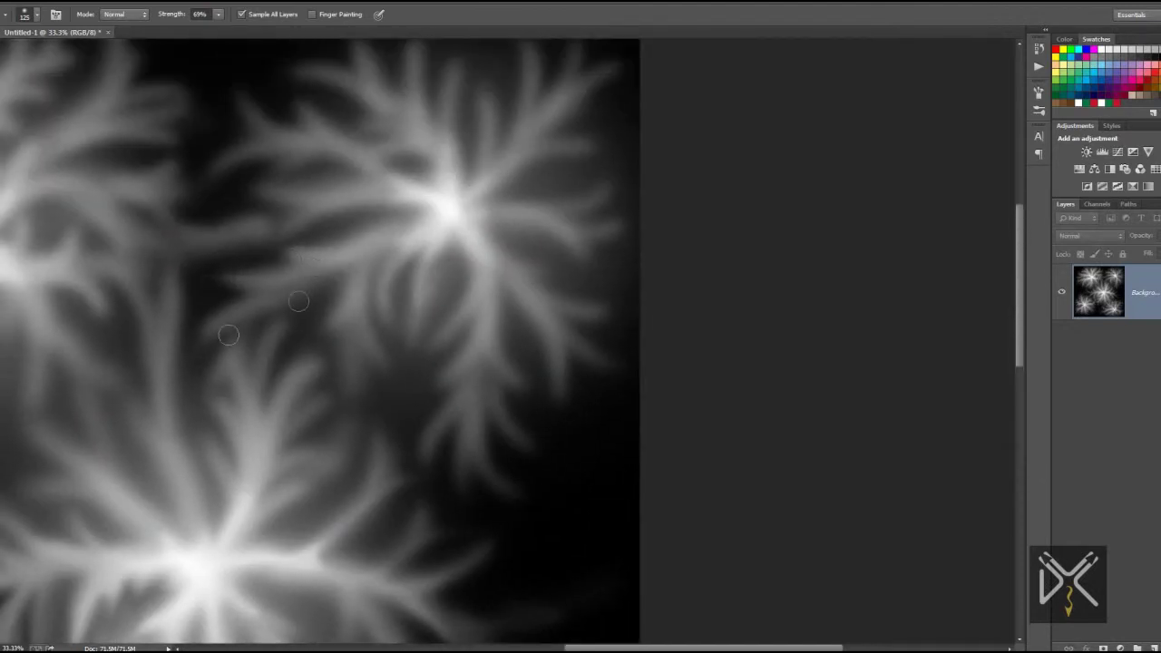
pyautogui.moveTo(436, 222)
pyautogui.mouseDown()
pyautogui.moveTo(254, 193)
pyautogui.moveTo(272, 100)
pyautogui.mouseUp()
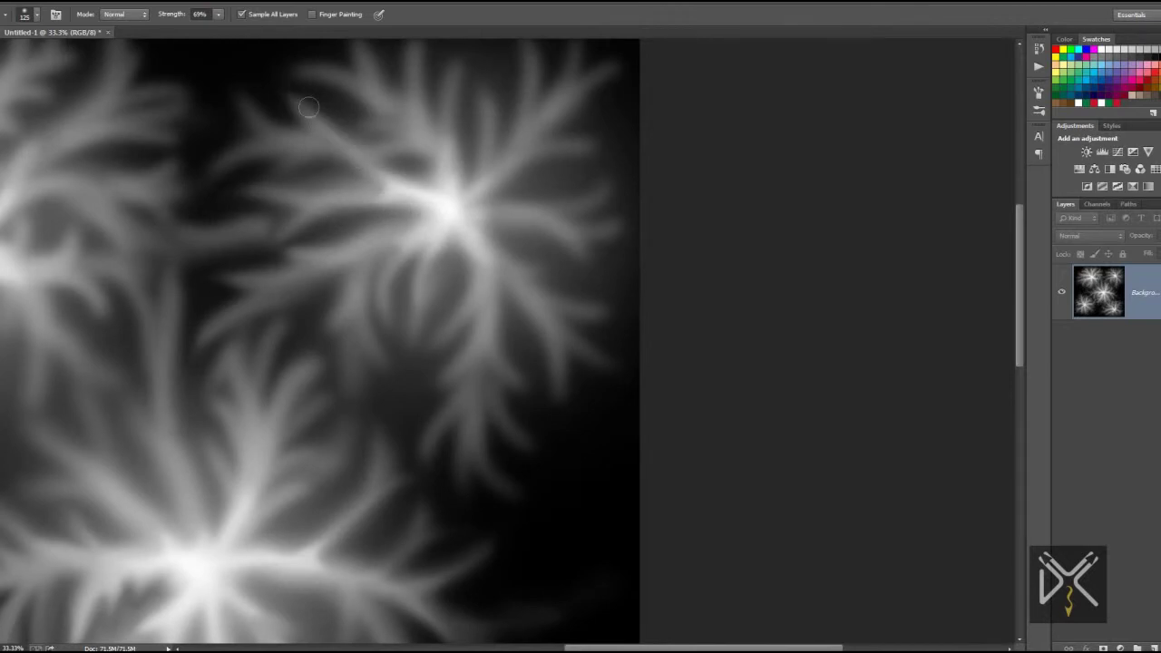
pyautogui.scroll(1, 277, 158)
pyautogui.keyDown('ctrl'); pyautogui.hscroll(-1, 376, 322); pyautogui.keyUp('ctrl')
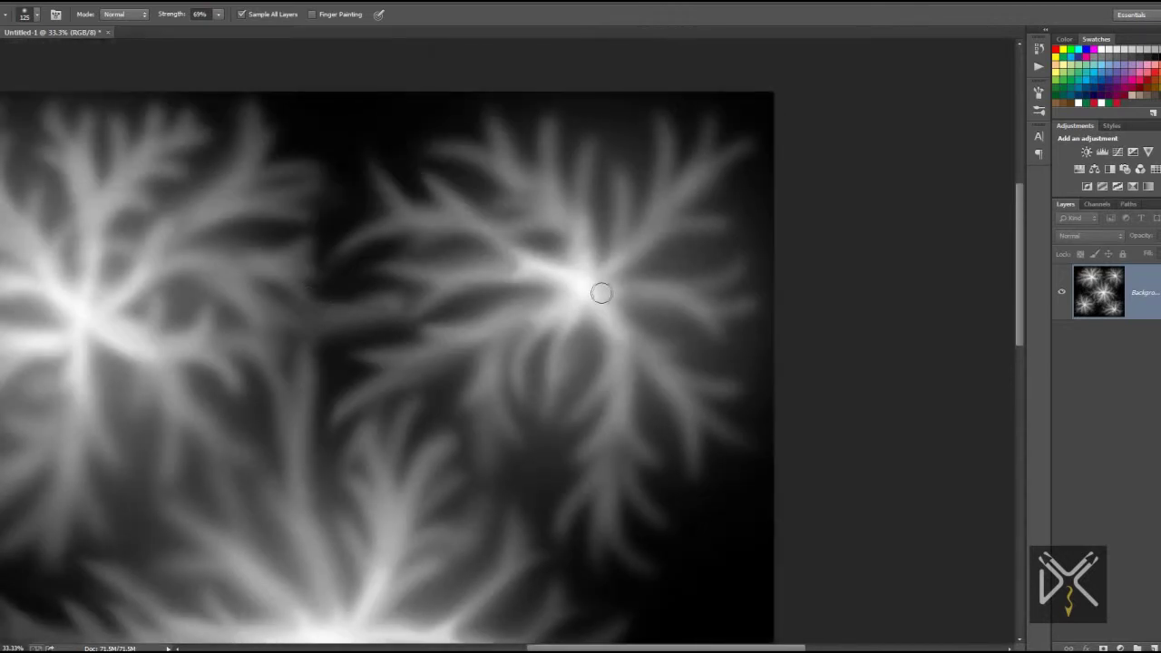
pyautogui.moveTo(601, 292); pyautogui.dragTo(550, 115)
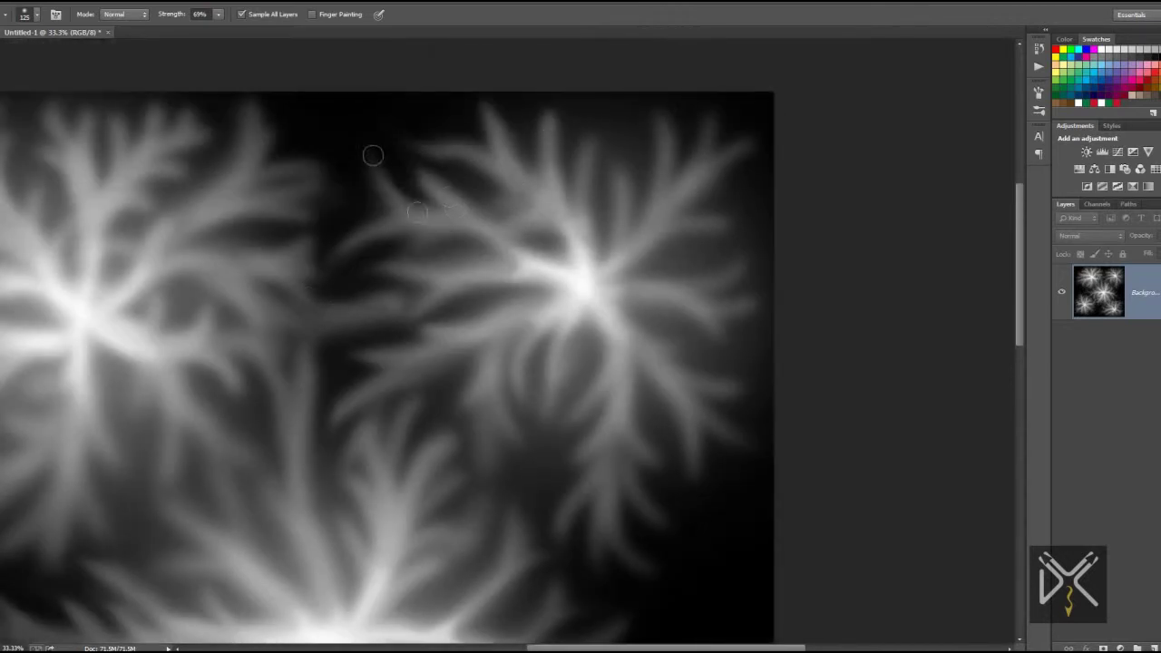
pyautogui.scroll(1, 340, 160)
pyautogui.keyDown('ctrl'); pyautogui.hscroll(1, 339, 161); pyautogui.keyUp('ctrl')
# At 100% strength, smear streaks up, up-right and right from the right starburst centre
pyautogui.press('0')
pyautogui.moveTo(517, 402); pyautogui.dragTo(464, 195)
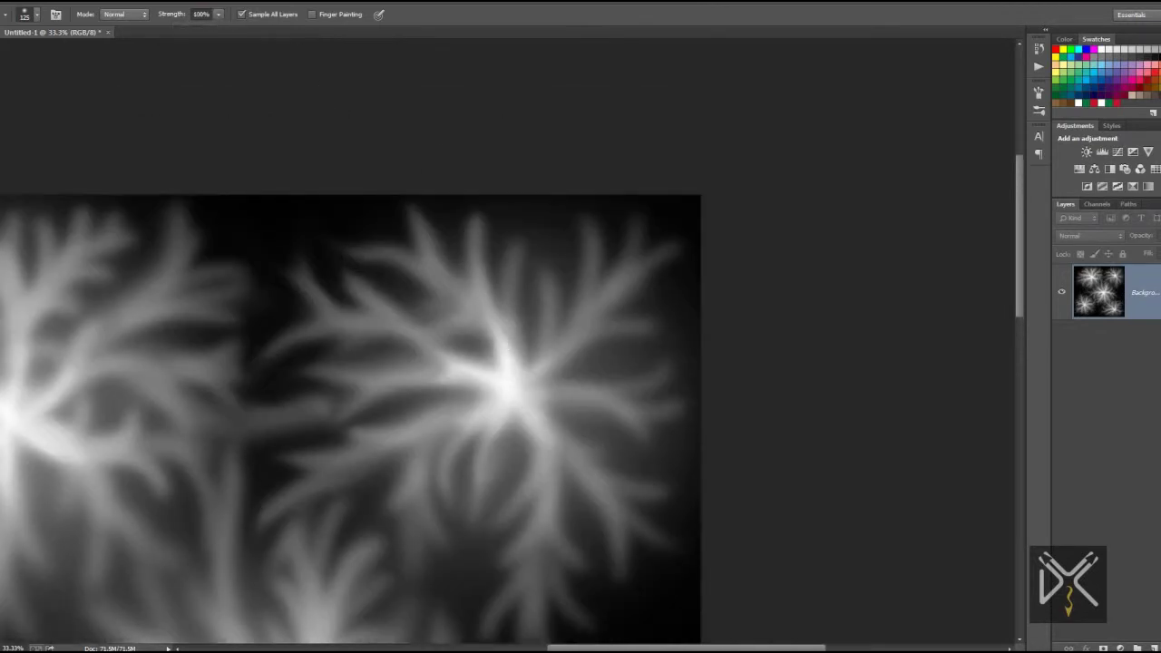
pyautogui.moveTo(521, 345); pyautogui.dragTo(588, 200)
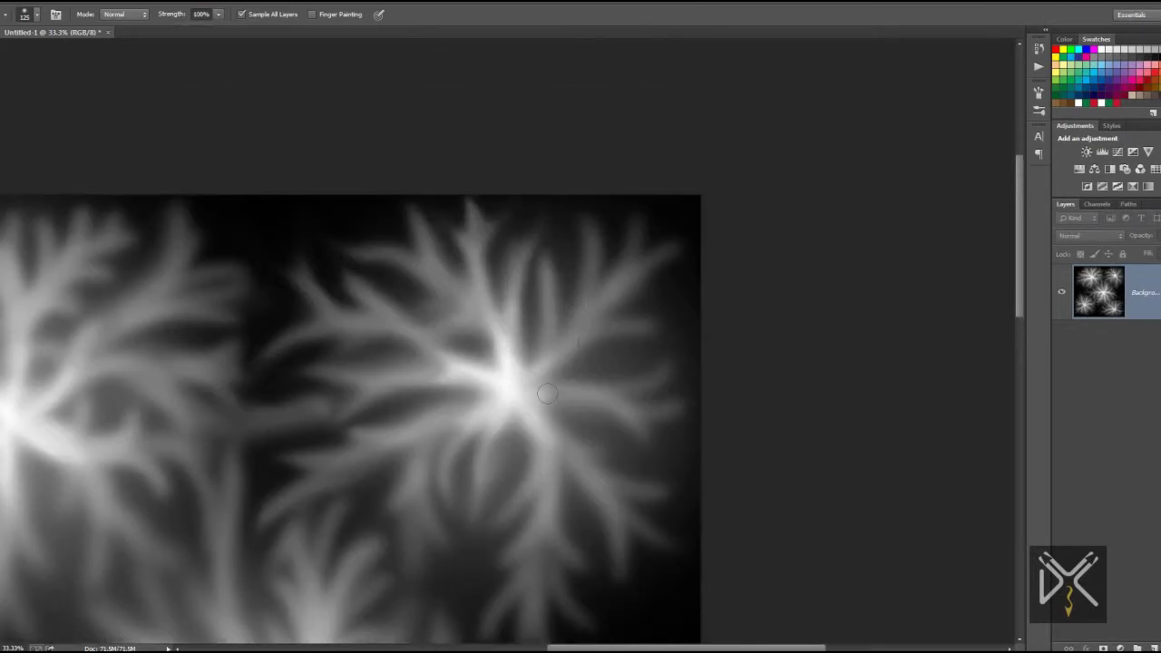
pyautogui.moveTo(544, 399); pyautogui.dragTo(591, 209)
pyautogui.moveTo(571, 345)
pyautogui.mouseDown()
pyautogui.moveTo(667, 277)
pyautogui.moveTo(694, 234)
pyautogui.mouseUp()
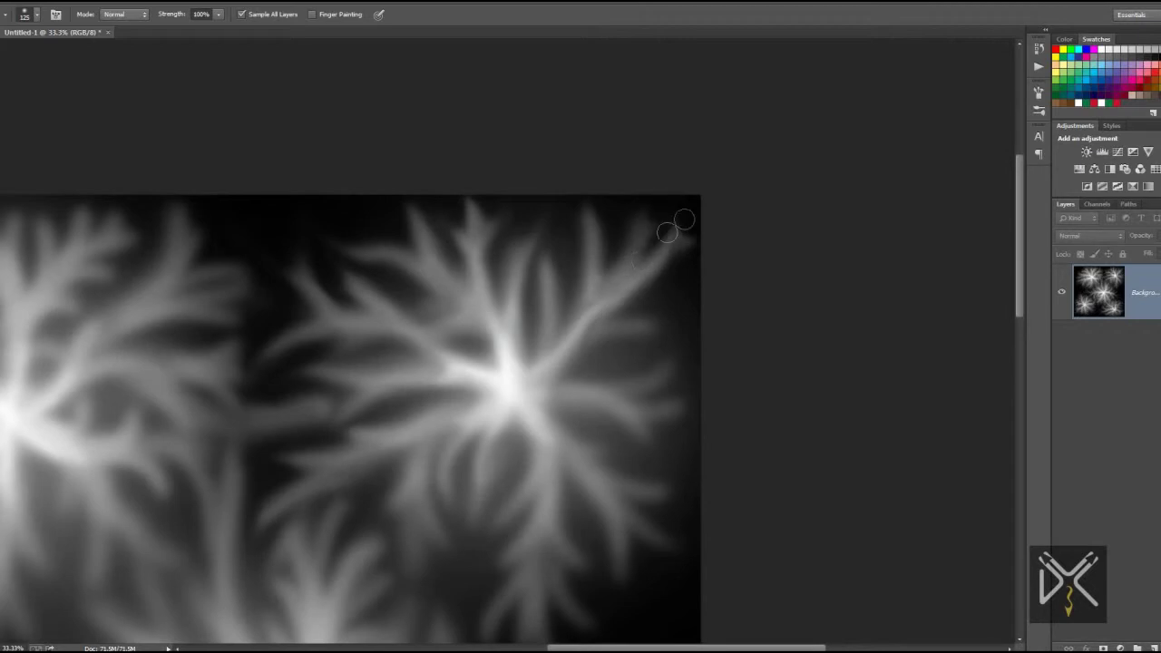
pyautogui.moveTo(598, 331); pyautogui.dragTo(692, 363)
pyautogui.moveTo(524, 390)
pyautogui.mouseDown()
pyautogui.moveTo(635, 404)
pyautogui.moveTo(646, 446)
pyautogui.mouseUp()
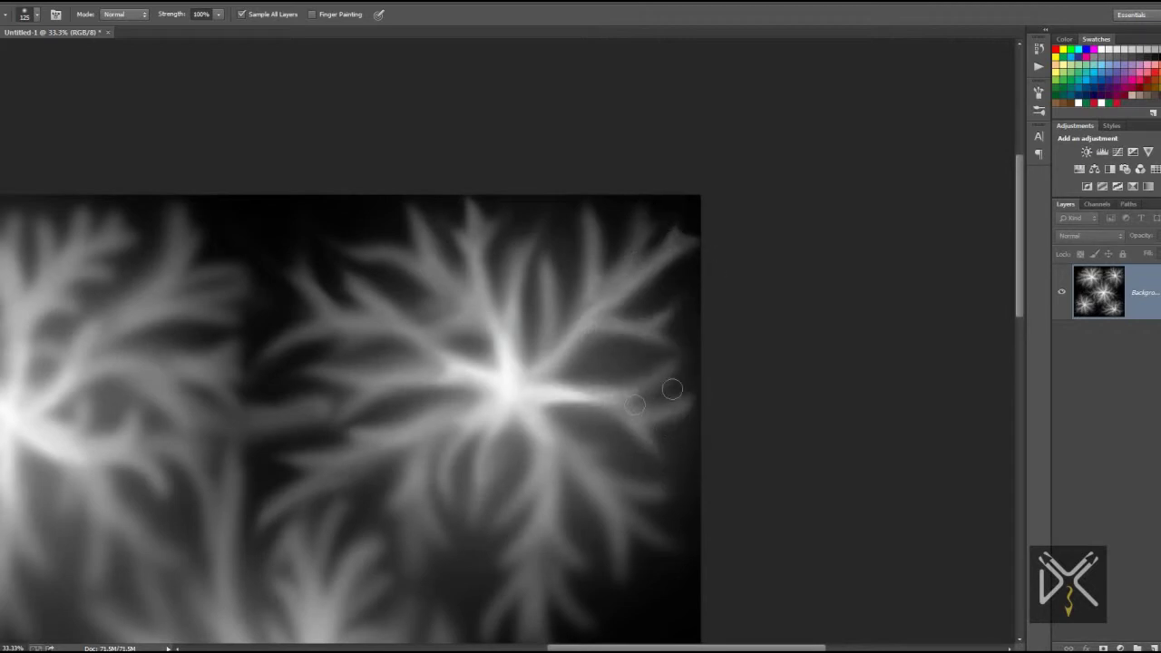
pyautogui.moveTo(540, 508); pyautogui.dragTo(508, 353)
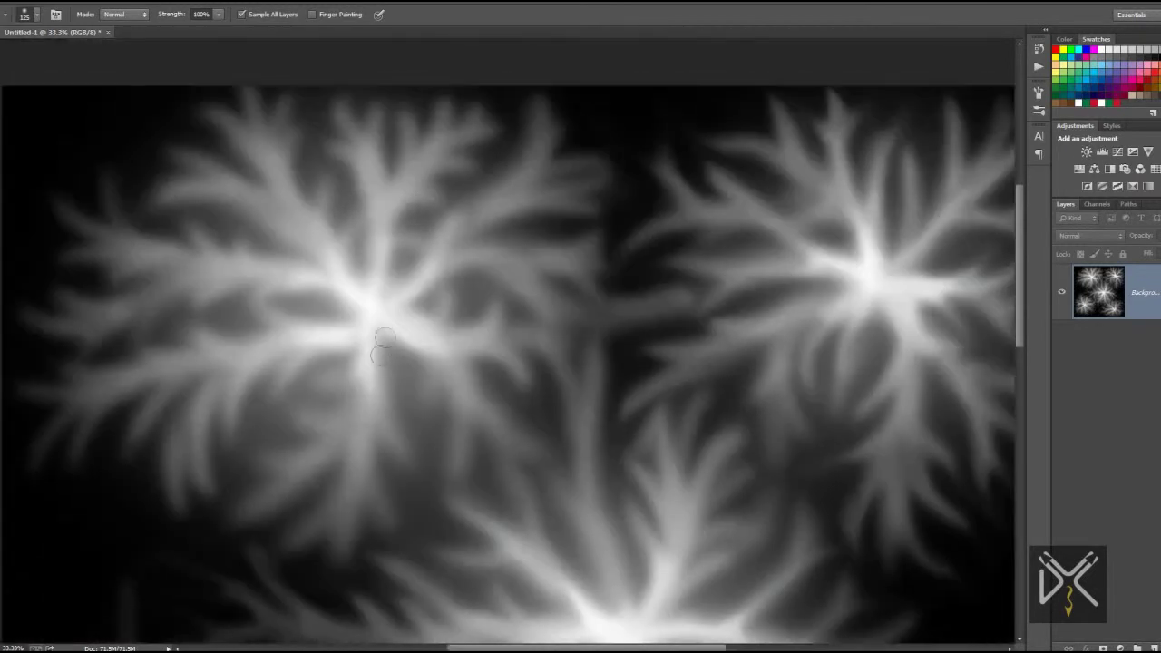
# Smudge bright streaks down-left and right from the left starburst
pyautogui.moveTo(382, 341); pyautogui.dragTo(352, 397)
pyautogui.moveTo(347, 451); pyautogui.dragTo(250, 524)
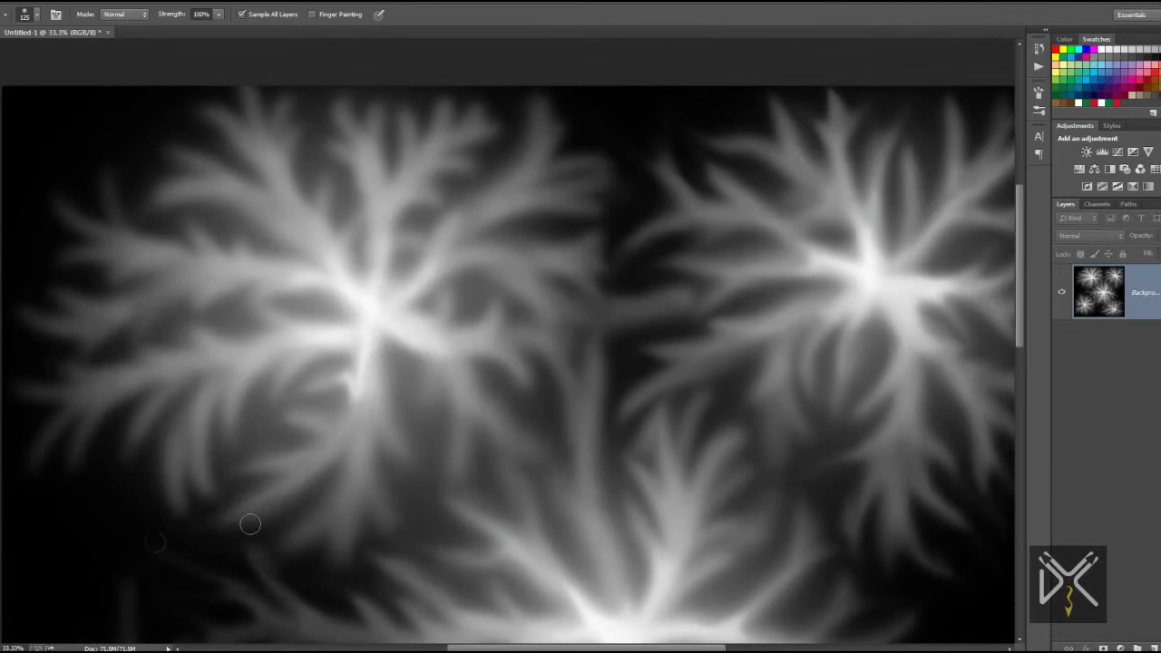
pyautogui.moveTo(345, 397)
pyautogui.mouseDown()
pyautogui.moveTo(381, 508)
pyautogui.moveTo(288, 624)
pyautogui.mouseUp()
pyautogui.moveTo(390, 325)
pyautogui.mouseDown()
pyautogui.moveTo(461, 360)
pyautogui.moveTo(421, 410)
pyautogui.mouseUp()
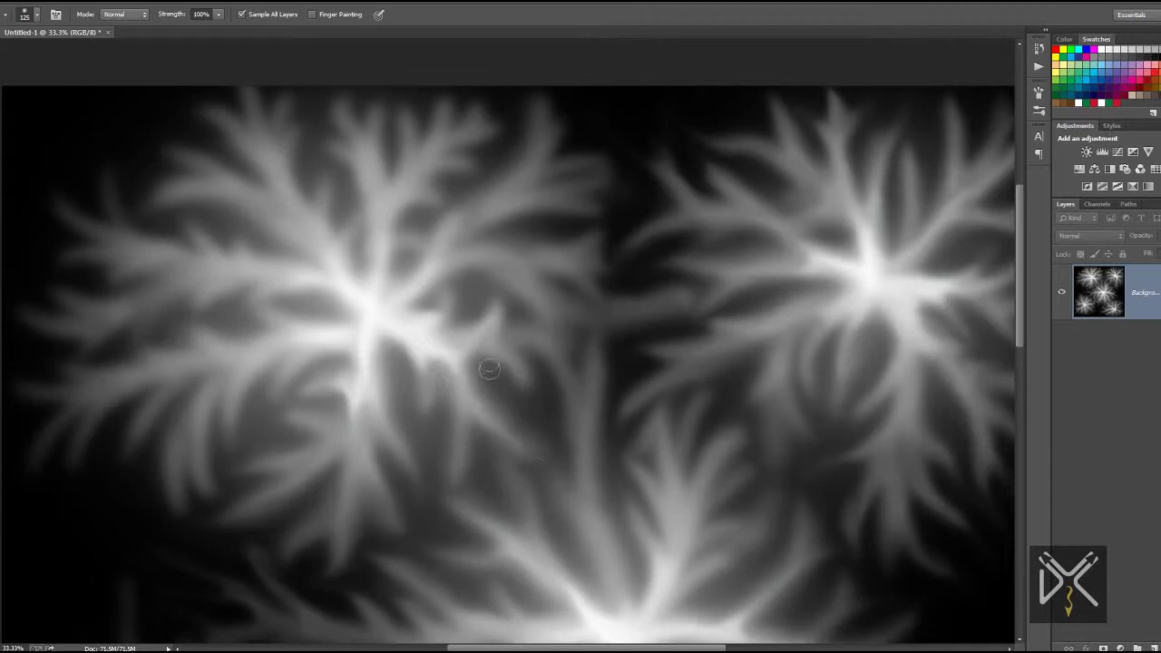
pyautogui.scroll(3, 488, 368)
pyautogui.moveTo(458, 328)
pyautogui.mouseDown()
pyautogui.moveTo(544, 176)
pyautogui.moveTo(461, 354)
pyautogui.mouseUp()
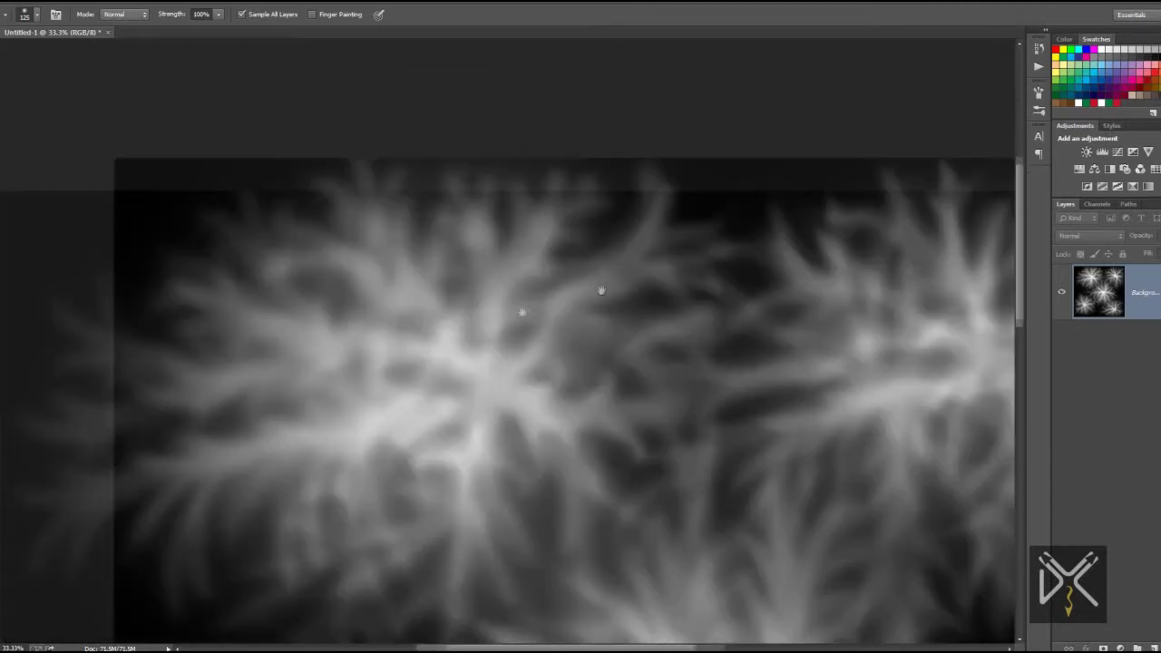
pyautogui.moveTo(322, 224)
pyautogui.mouseDown()
pyautogui.moveTo(435, 188)
pyautogui.moveTo(499, 258)
pyautogui.moveTo(489, 172)
pyautogui.mouseUp()
# Grow bright branches upward and toward the image's upper-left corner
pyautogui.moveTo(522, 231); pyautogui.dragTo(549, 164)
pyautogui.moveTo(563, 232); pyautogui.dragTo(621, 191)
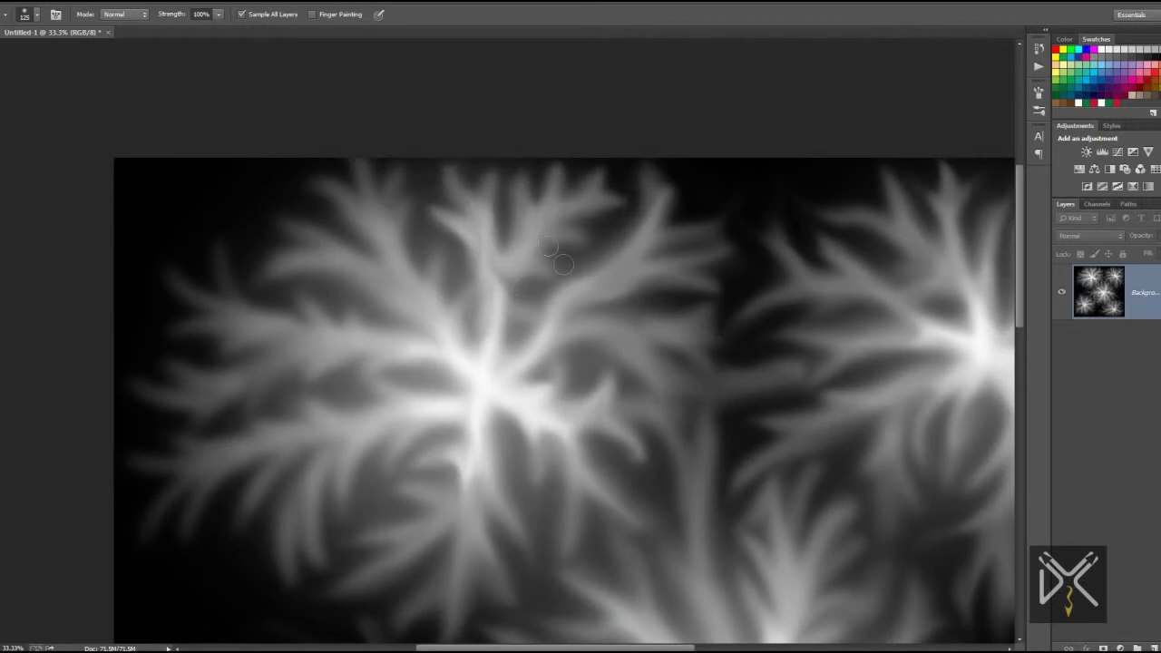
pyautogui.moveTo(501, 346)
pyautogui.mouseDown()
pyautogui.moveTo(544, 259)
pyautogui.moveTo(517, 236)
pyautogui.moveTo(507, 204)
pyautogui.mouseUp()
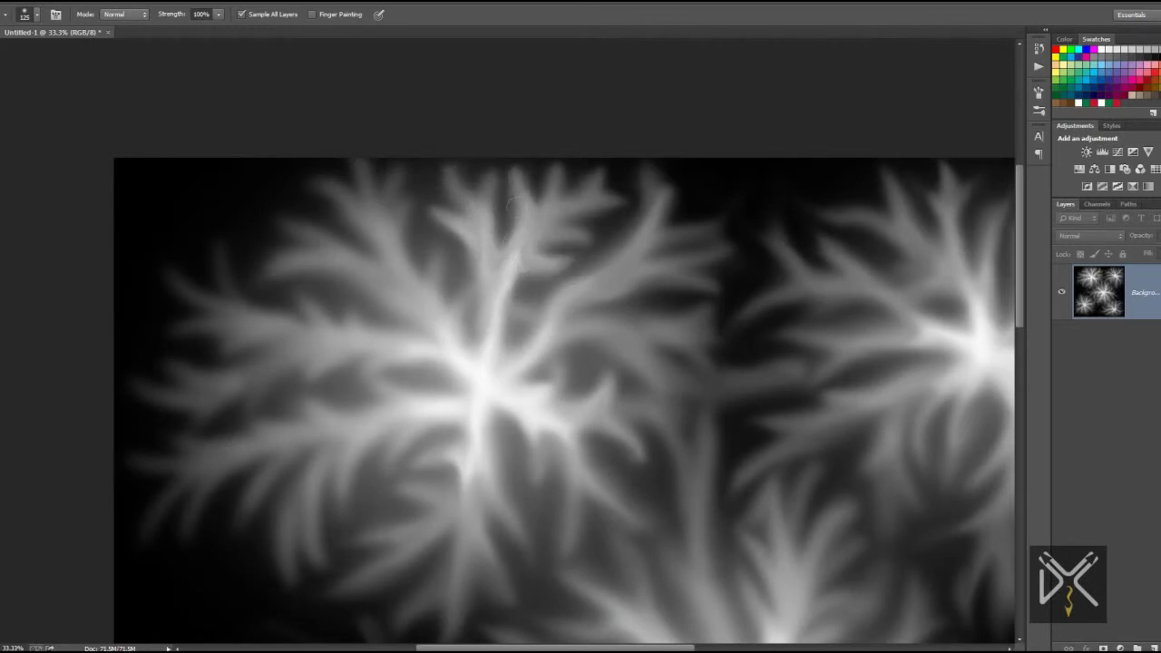
pyautogui.moveTo(435, 323); pyautogui.dragTo(305, 189)
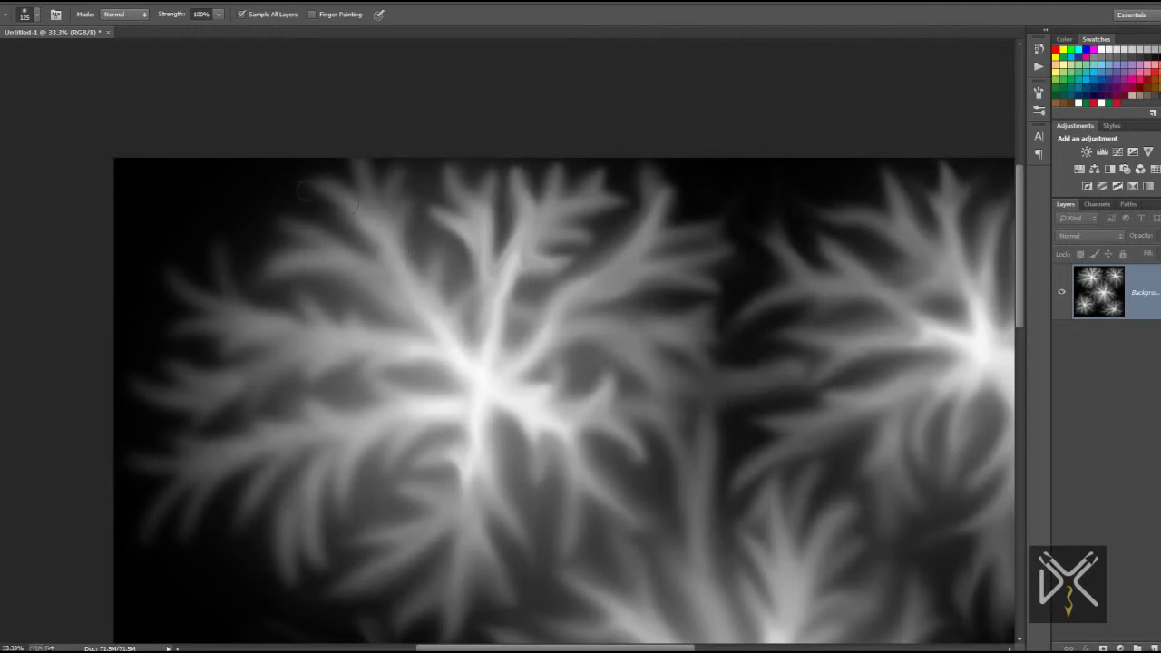
pyautogui.moveTo(349, 278); pyautogui.dragTo(241, 249)
pyautogui.moveTo(427, 318); pyautogui.dragTo(232, 191)
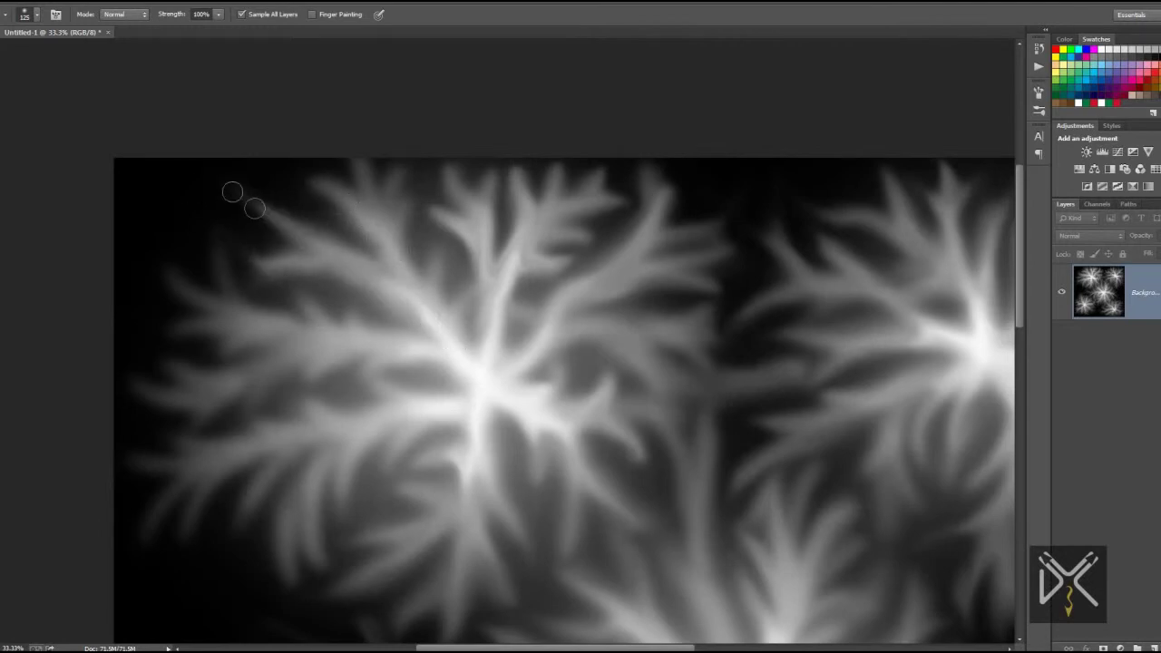
pyautogui.moveTo(463, 375); pyautogui.dragTo(340, 310)
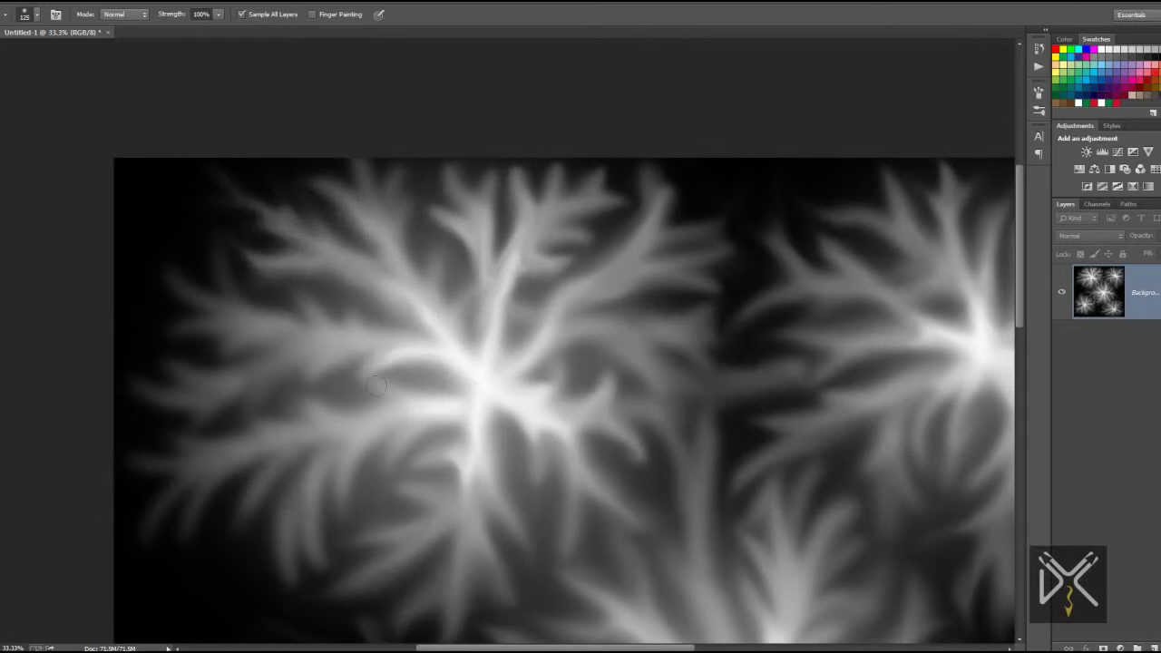
pyautogui.moveTo(371, 350); pyautogui.dragTo(304, 304)
pyautogui.moveTo(353, 352); pyautogui.dragTo(152, 239)
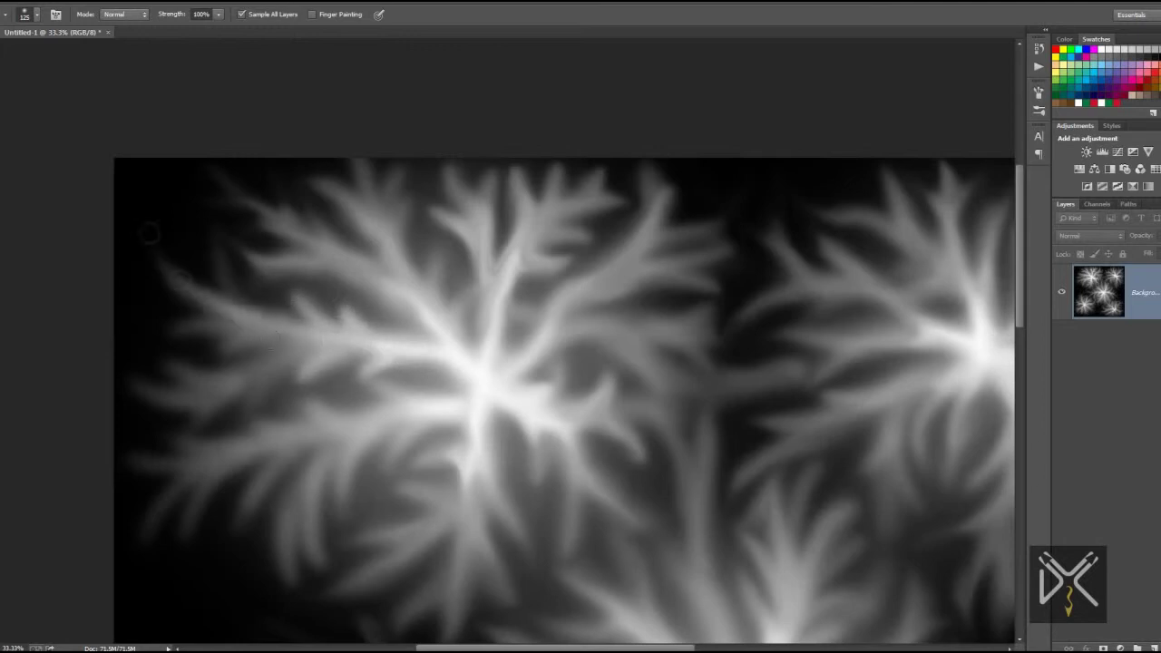
pyautogui.moveTo(254, 309); pyautogui.dragTo(208, 208)
pyautogui.moveTo(232, 354)
pyautogui.mouseDown()
pyautogui.moveTo(132, 344)
pyautogui.moveTo(173, 258)
pyautogui.mouseUp()
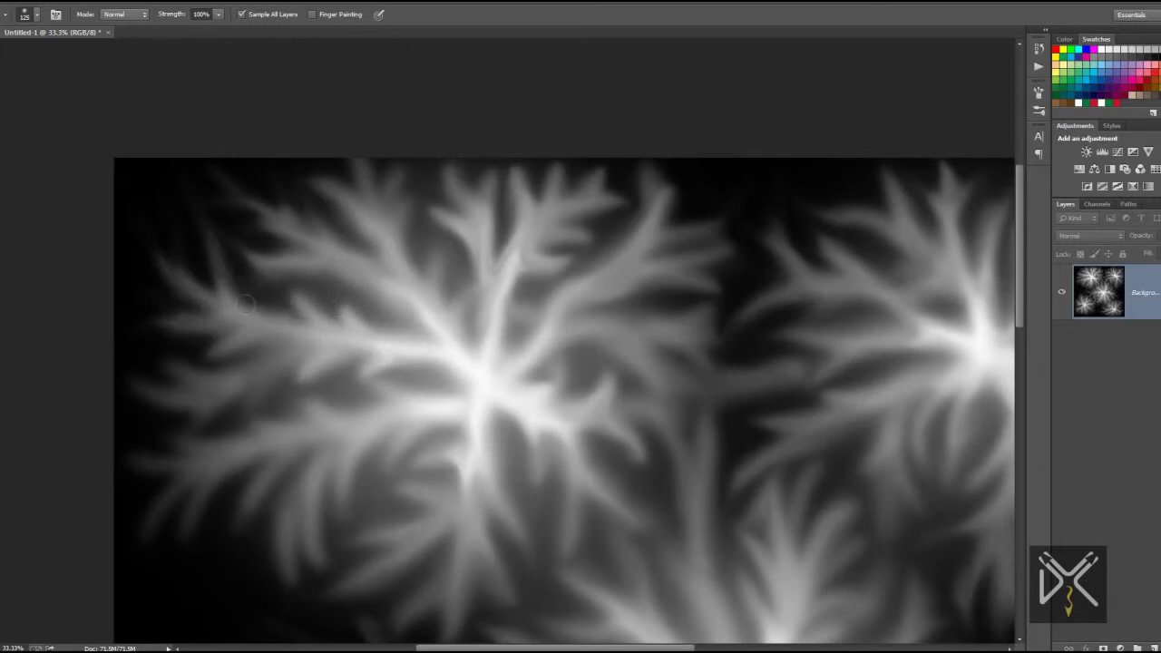
# Smear streaks around the starburst's lower-left side
pyautogui.moveTo(385, 433)
pyautogui.mouseDown()
pyautogui.moveTo(465, 419)
pyautogui.moveTo(345, 508)
pyautogui.mouseUp()
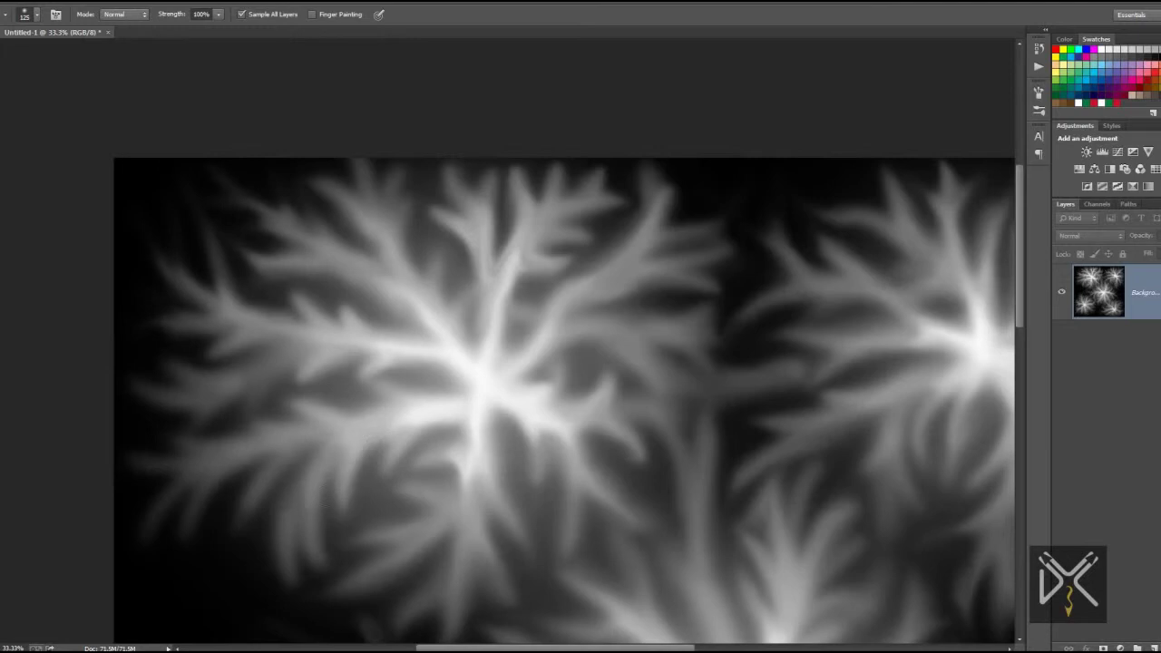
pyautogui.moveTo(290, 607); pyautogui.dragTo(373, 550)
pyautogui.moveTo(445, 390); pyautogui.dragTo(263, 381)
pyautogui.moveTo(331, 409); pyautogui.dragTo(213, 434)
pyautogui.moveTo(299, 426); pyautogui.dragTo(227, 481)
# Pull bright streaks up and up-right from the lower-left starburst toward the upper middle
pyautogui.moveTo(406, 367); pyautogui.dragTo(305, 222)
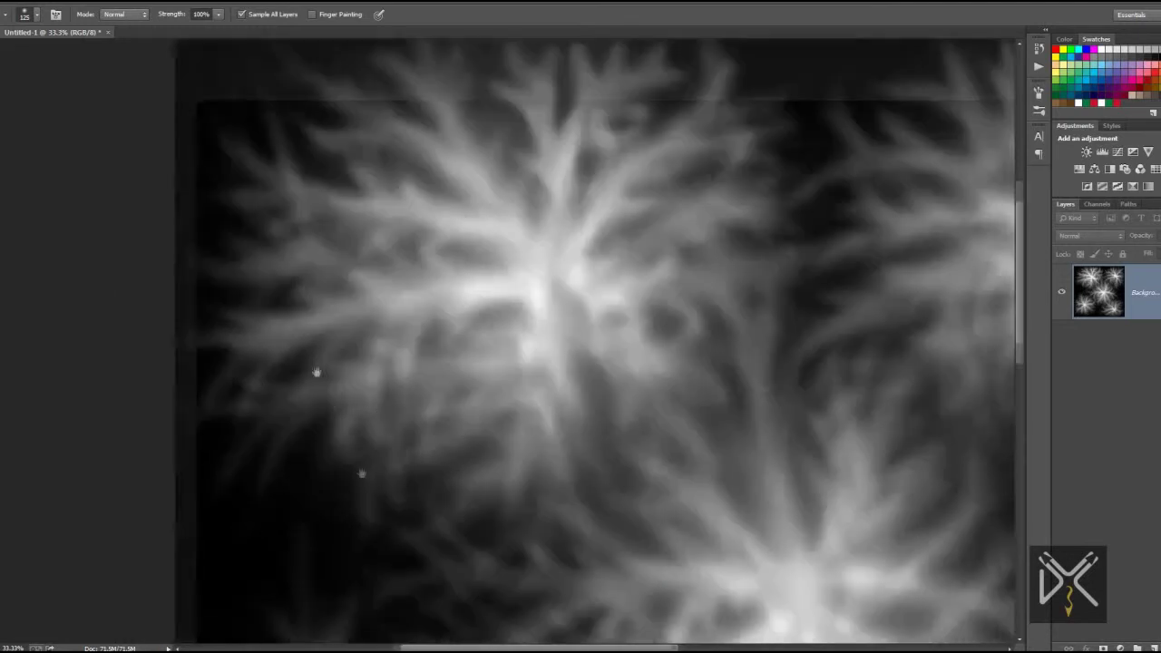
pyautogui.moveTo(309, 635)
pyautogui.mouseDown()
pyautogui.moveTo(414, 362)
pyautogui.moveTo(367, 299)
pyautogui.moveTo(359, 135)
pyautogui.mouseUp()
pyautogui.moveTo(438, 376)
pyautogui.mouseDown()
pyautogui.moveTo(469, 218)
pyautogui.moveTo(497, 172)
pyautogui.mouseUp()
pyautogui.moveTo(481, 318); pyautogui.dragTo(560, 211)
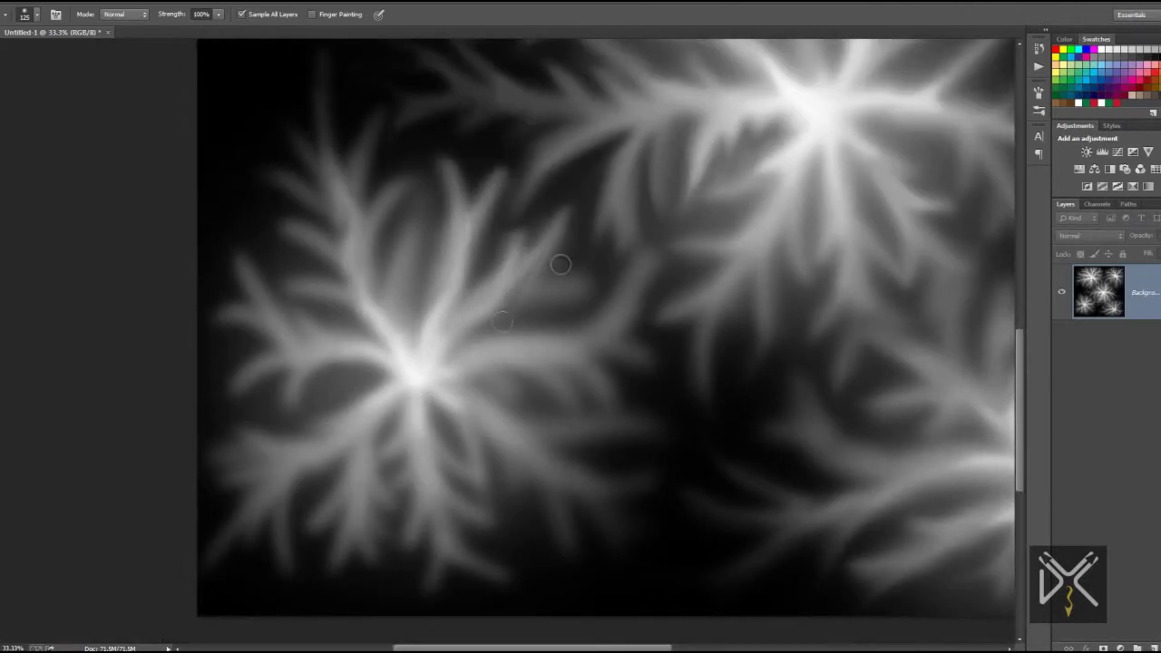
pyautogui.moveTo(564, 274)
pyautogui.mouseDown()
pyautogui.moveTo(512, 222)
pyautogui.moveTo(437, 365)
pyautogui.moveTo(596, 337)
pyautogui.mouseUp()
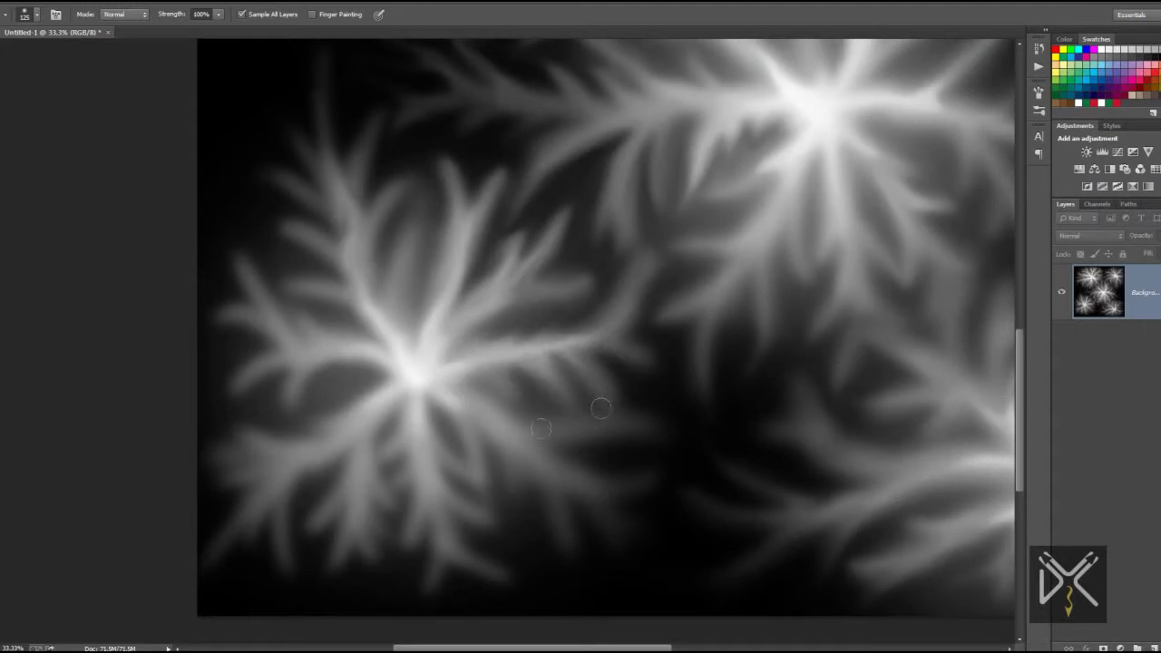
# Smear streaks down and down-right from the starburst centre to the bottom edge
pyautogui.moveTo(457, 390); pyautogui.dragTo(625, 505)
pyautogui.moveTo(626, 549); pyautogui.dragTo(582, 589)
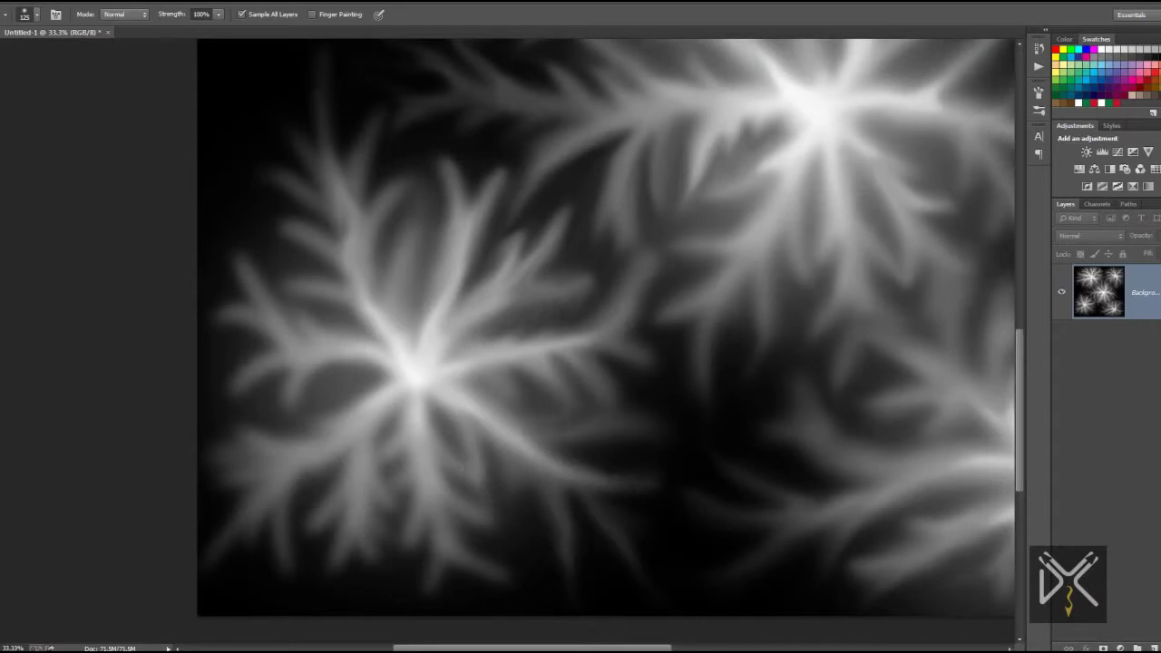
pyautogui.moveTo(427, 420); pyautogui.dragTo(562, 622)
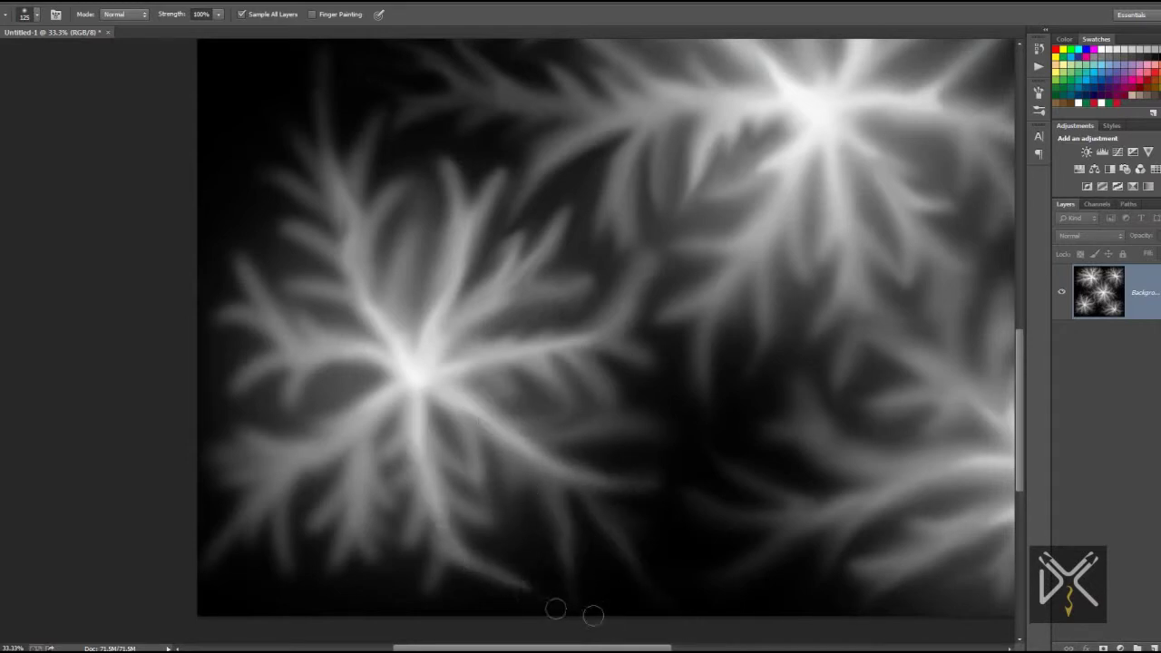
pyautogui.moveTo(647, 604); pyautogui.dragTo(368, 609)
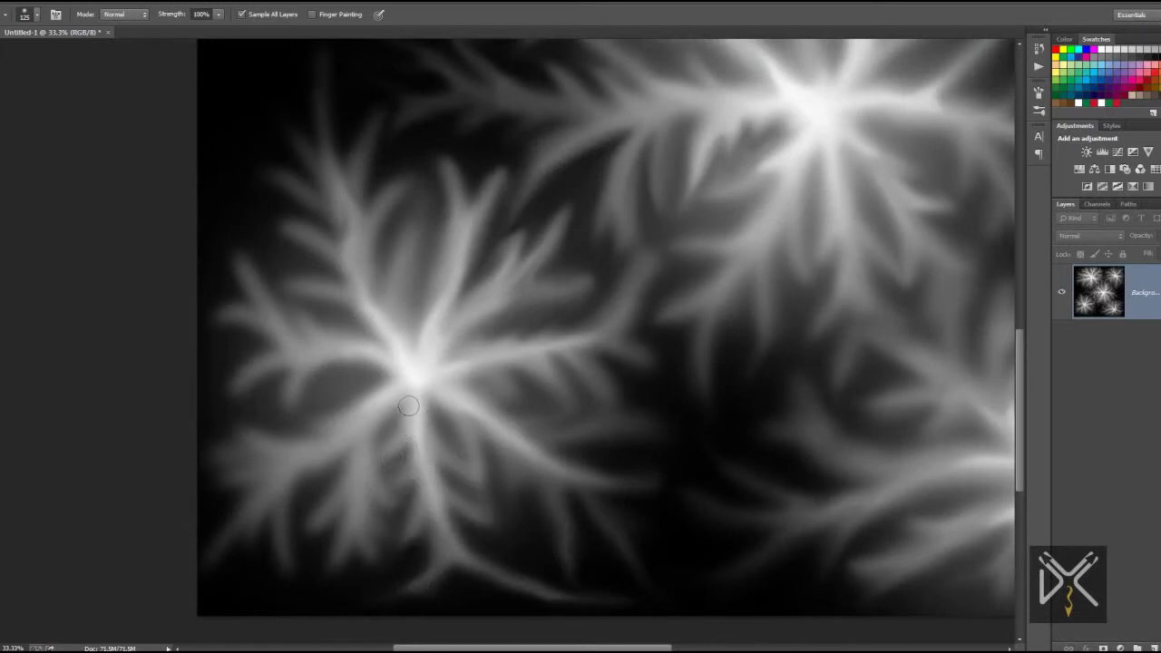
# Smear the branches toward the lower-left and left canvas edges
pyautogui.moveTo(409, 407); pyautogui.dragTo(176, 415)
pyautogui.moveTo(299, 467)
pyautogui.mouseDown()
pyautogui.moveTo(272, 589)
pyautogui.moveTo(253, 476)
pyautogui.moveTo(272, 571)
pyautogui.mouseUp()
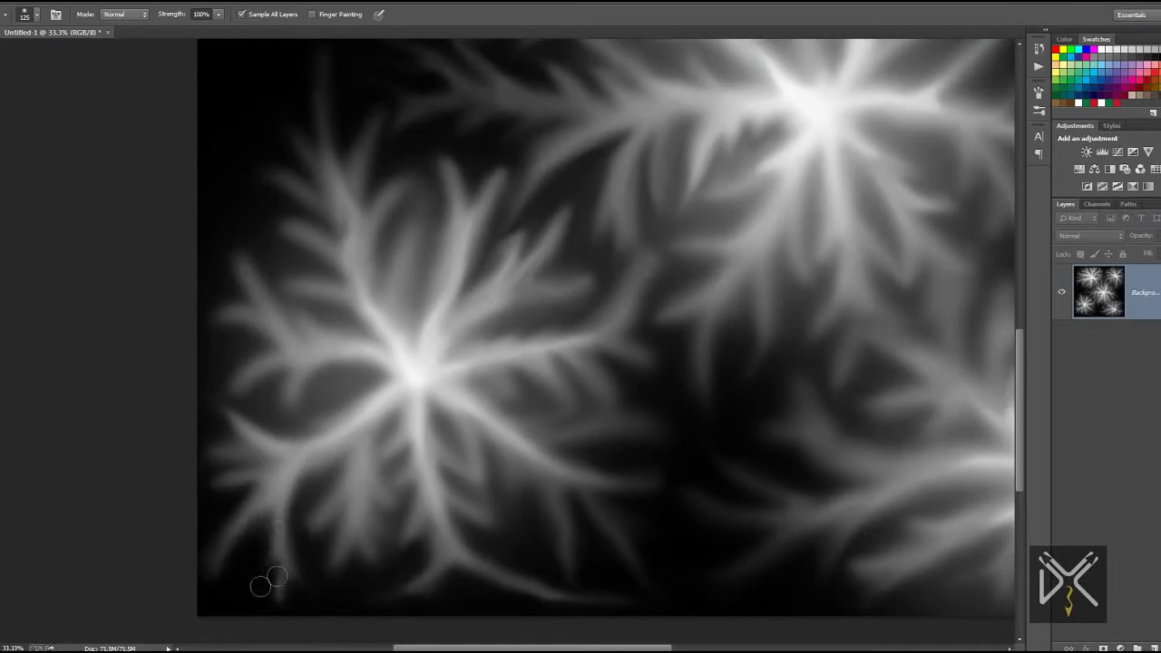
pyautogui.moveTo(302, 439)
pyautogui.mouseDown()
pyautogui.moveTo(383, 402)
pyautogui.moveTo(296, 433)
pyautogui.mouseUp()
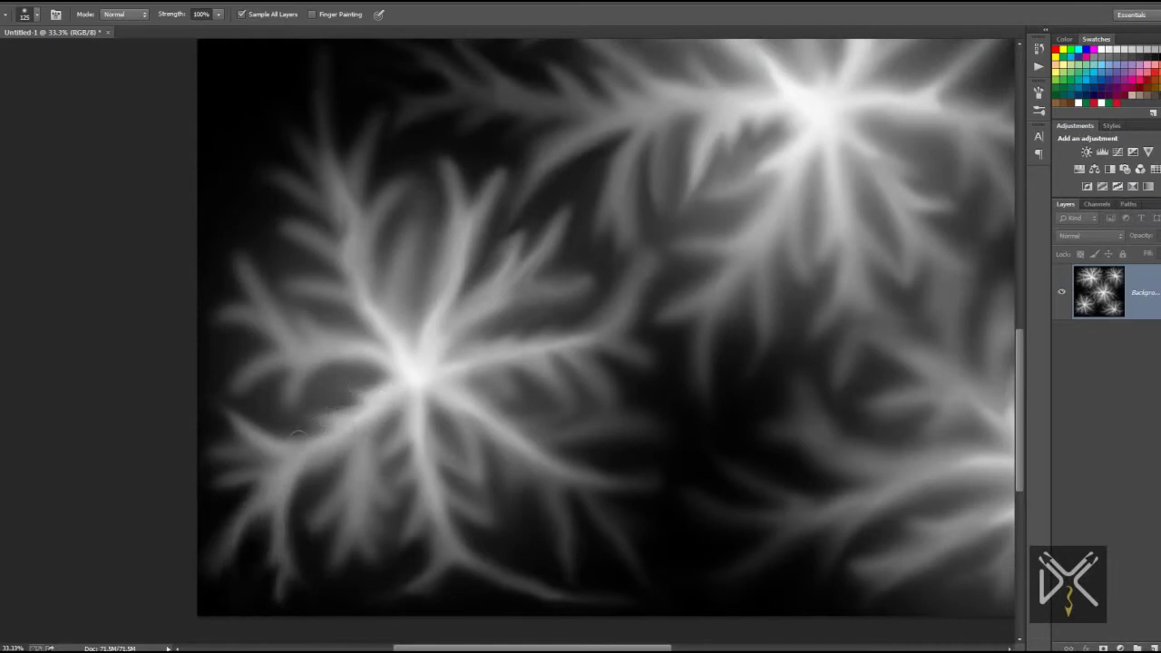
pyautogui.moveTo(343, 363); pyautogui.dragTo(207, 371)
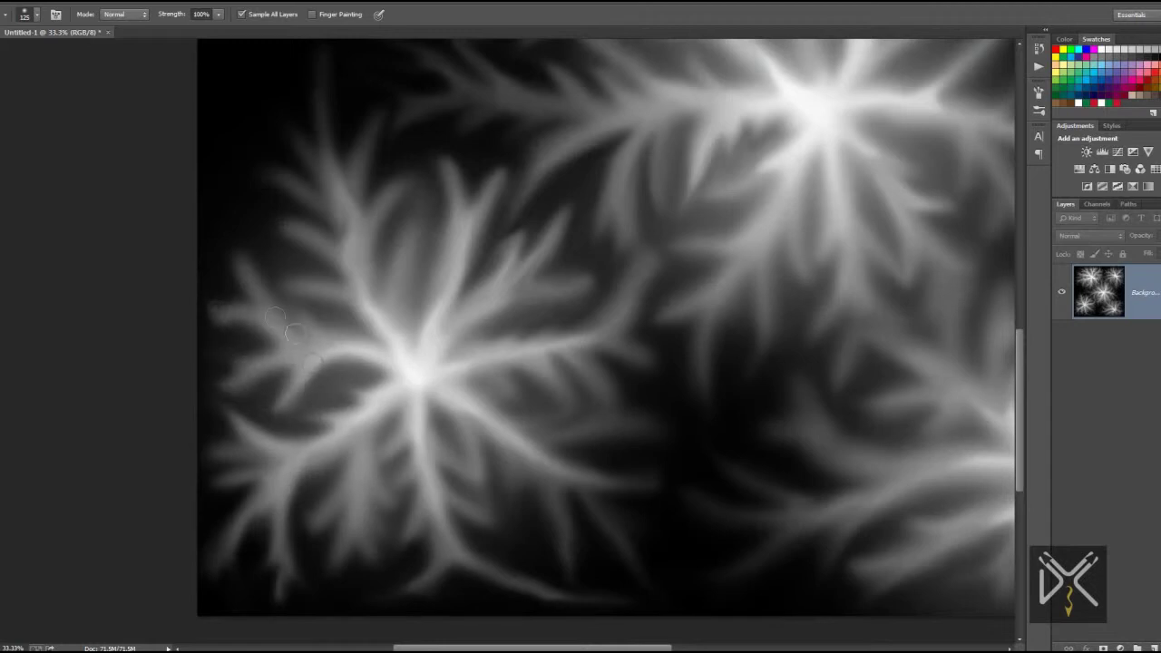
pyautogui.moveTo(222, 237); pyautogui.dragTo(307, 376)
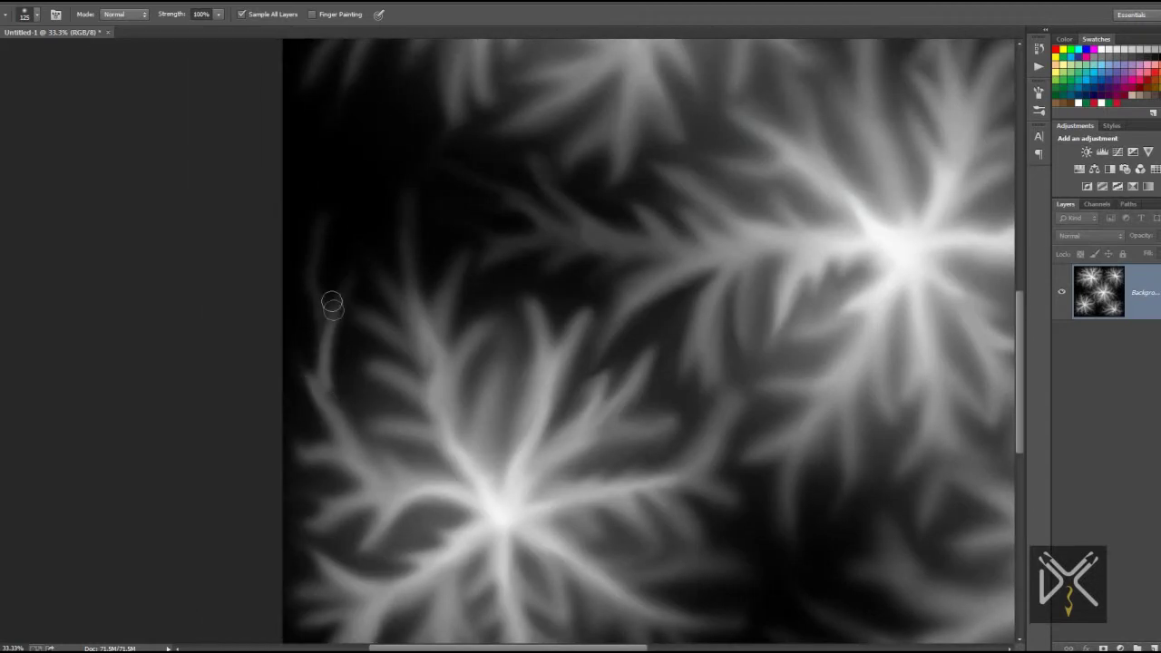
# Save the Photoshop height map as MontDis.jpg in the Mountain folder and accept the JPEG options
pyautogui.keyDown('alt'); pyautogui.scroll(-1, 272, 263); pyautogui.keyUp('alt')
pyautogui.keyDown('alt'); pyautogui.scroll(-1, 181, 182); pyautogui.keyUp('alt')
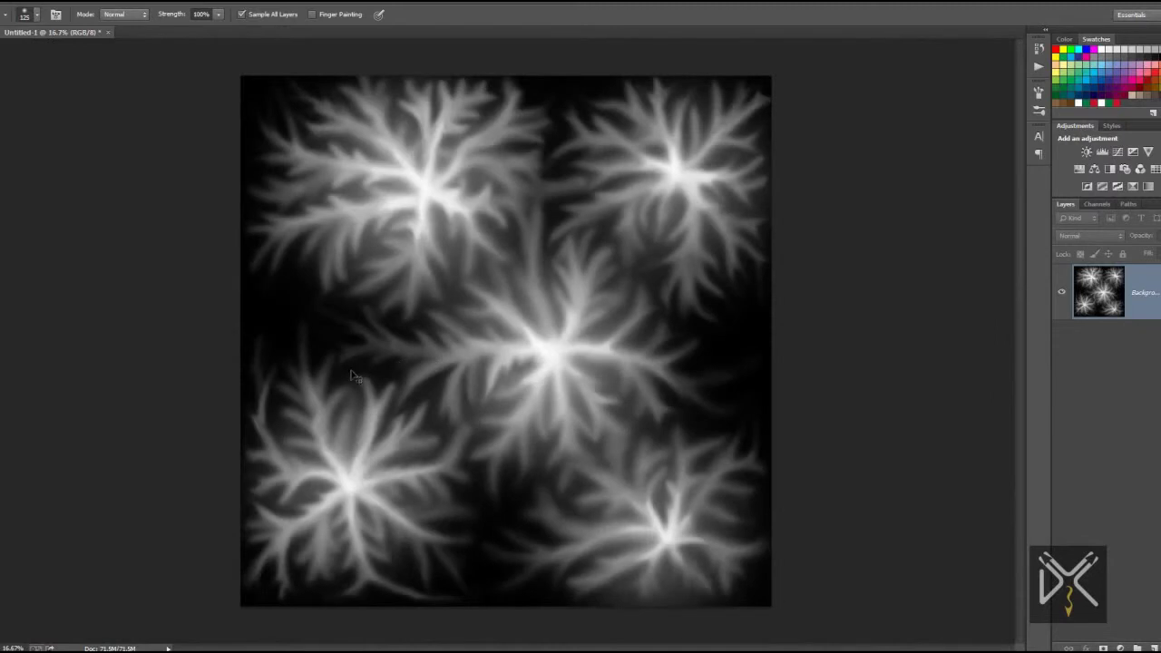
pyautogui.hotkey('ctrl', 'shift', 's')
pyautogui.write('MontDis.jpg')
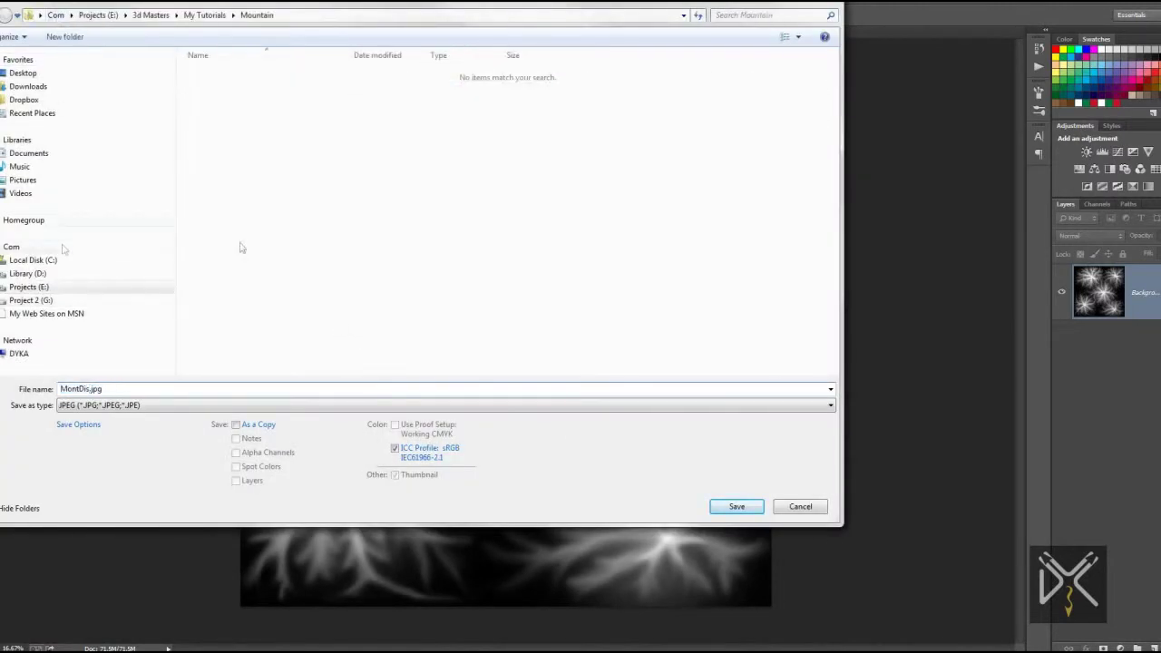
pyautogui.click(737, 506)
pyautogui.press('Return')
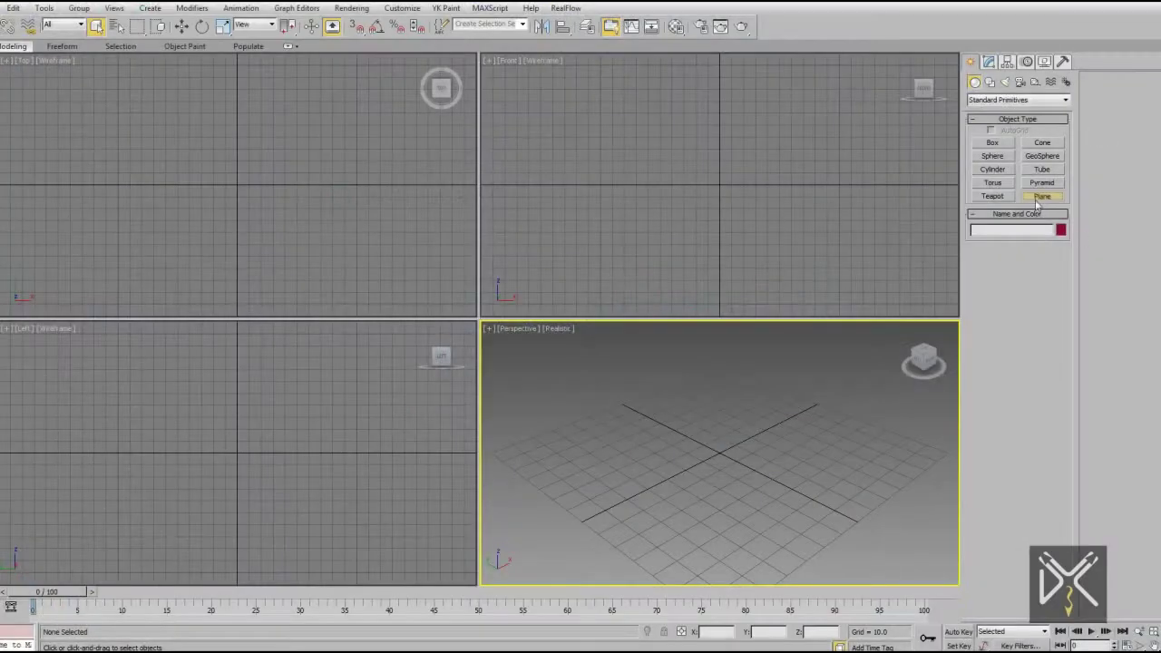
# Draw a plane in the scene and switch the display units to Metric
pyautogui.click(1042, 196)
pyautogui.moveTo(719, 186); pyautogui.dragTo(834, 190)
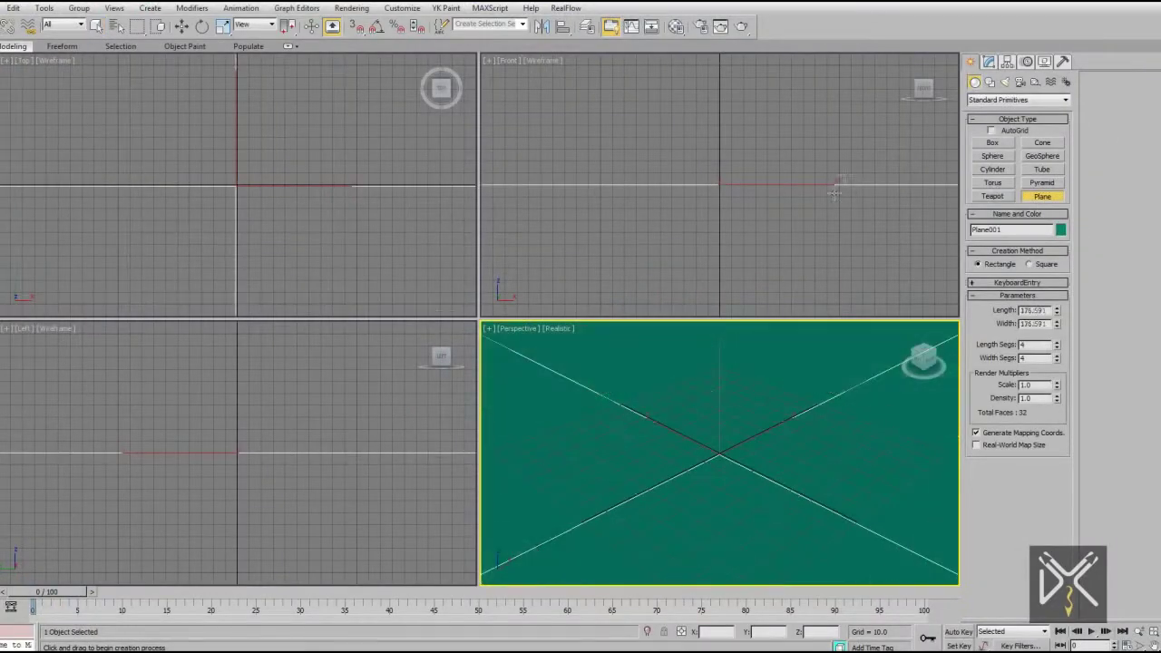
pyautogui.rightClick(842, 389)
pyautogui.click(402, 9)
pyautogui.click(427, 173)
pyautogui.click(503, 265)
pyautogui.click(589, 435)
# Make the plane 1000 m with 100×100 segments and maximize the Perspective view
pyautogui.click(989, 62)
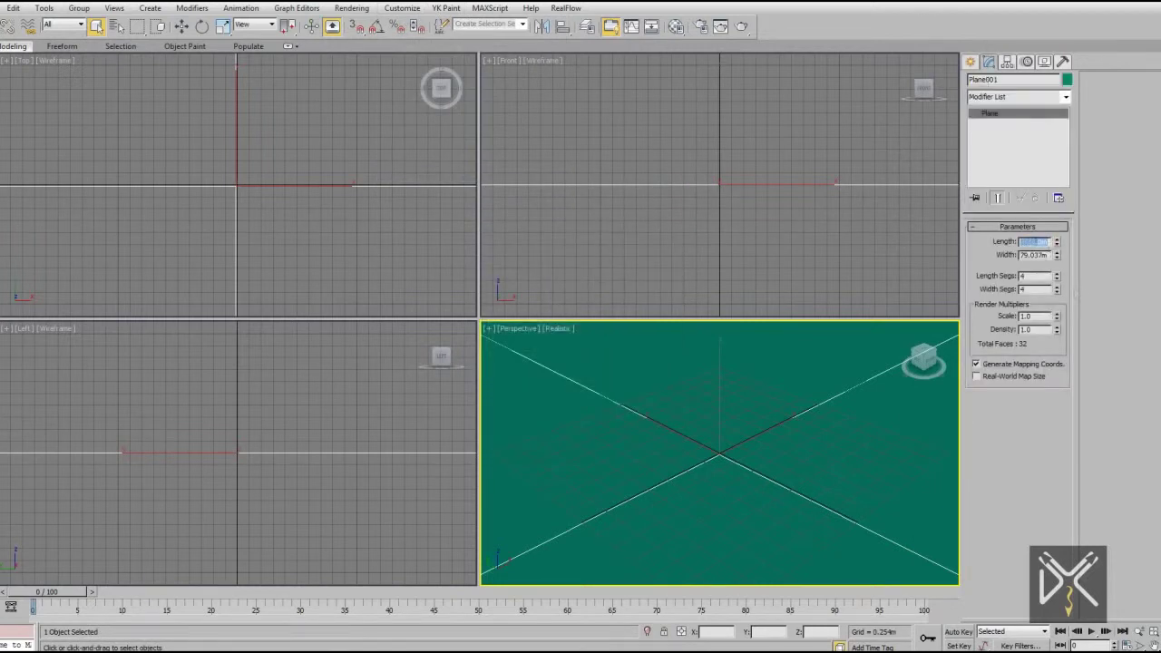
pyautogui.write('100')
pyautogui.press('Tab')
pyautogui.write('100')
pyautogui.press('Return')
pyautogui.press('w')
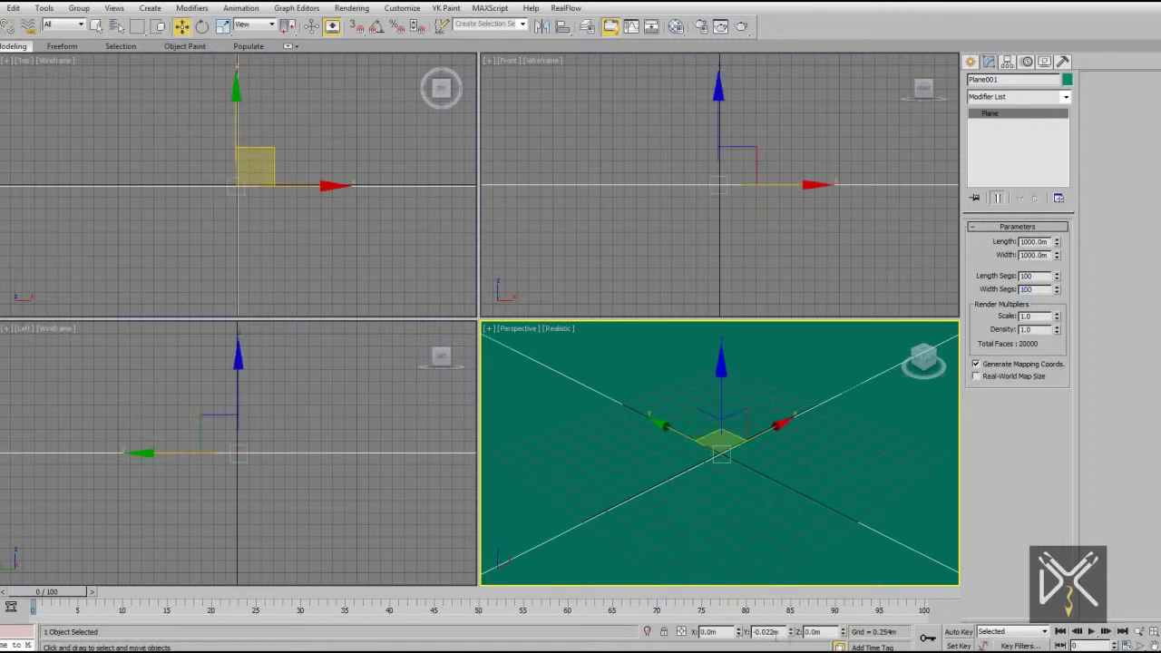
pyautogui.press('z')
pyautogui.hotkey('alt', 'w')
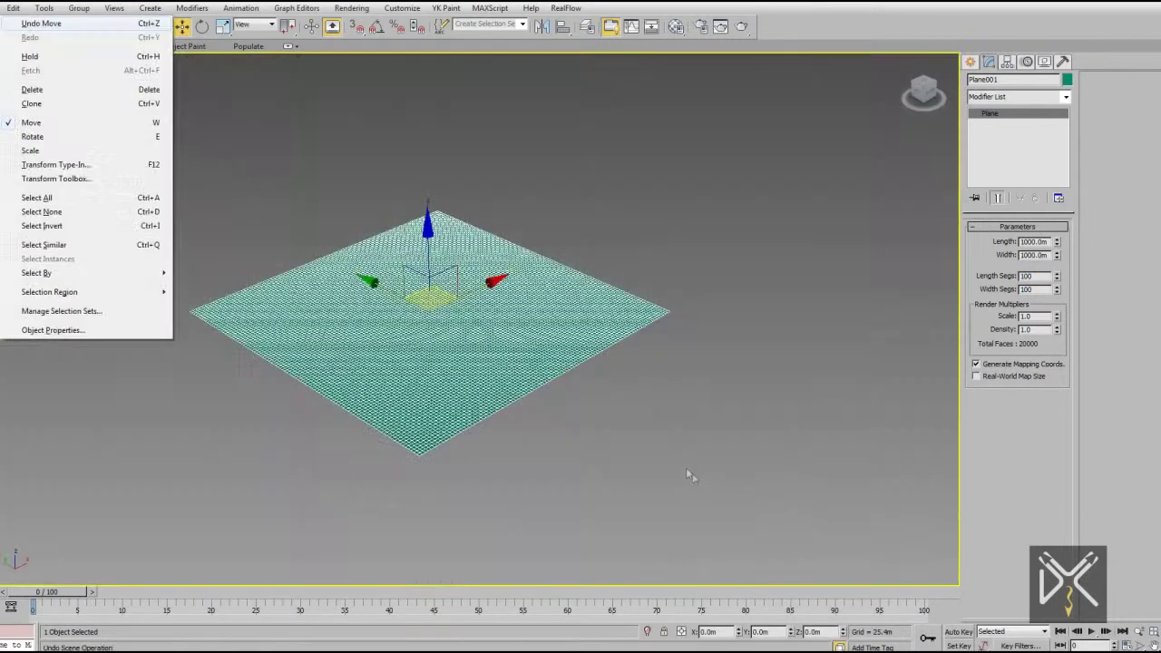
# Add a Displace modifier using the MontDis.jpg bitmap and raise strength to 100m
pyautogui.click(1065, 96)
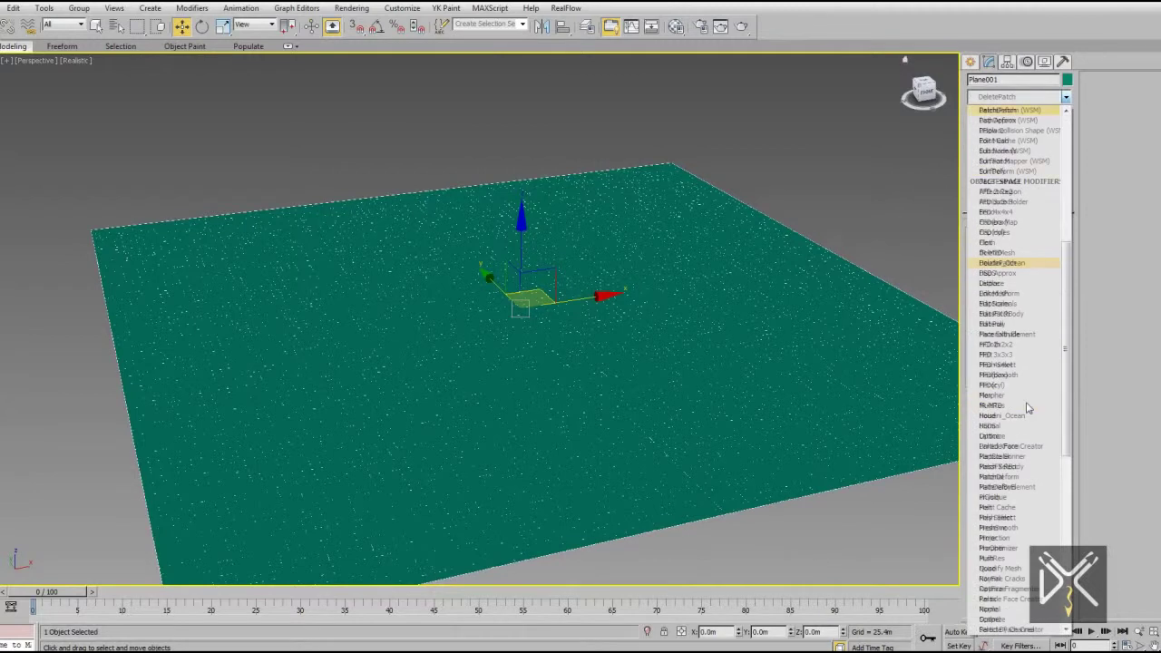
pyautogui.click(998, 125)
pyautogui.click(1016, 338)
pyautogui.click(84, 84)
pyautogui.click(726, 377)
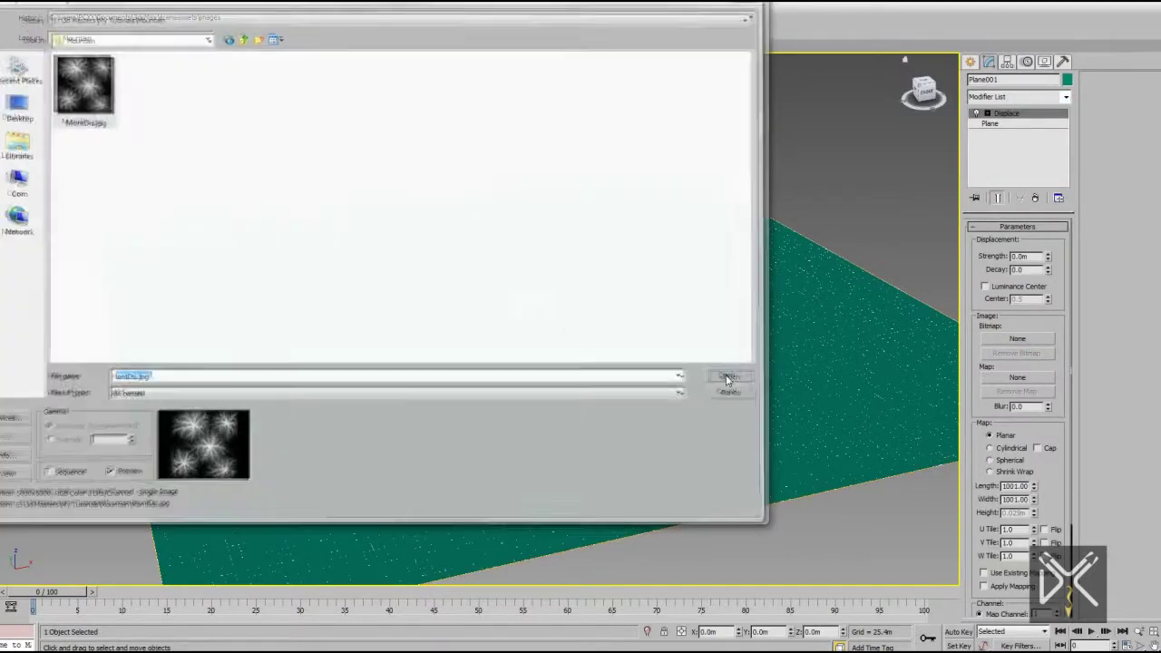
pyautogui.moveTo(1047, 256); pyautogui.dragTo(431, 157)
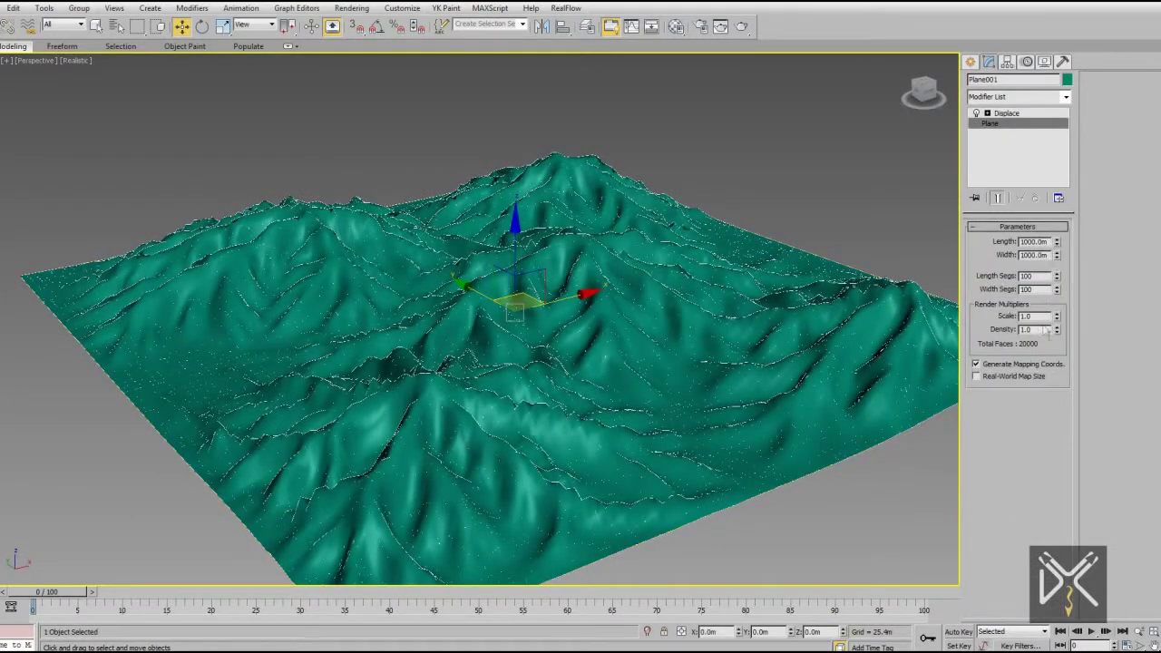
# Set the render output to HDTV 1280×720 and render a test image of the terrain
pyautogui.click(804, 213)
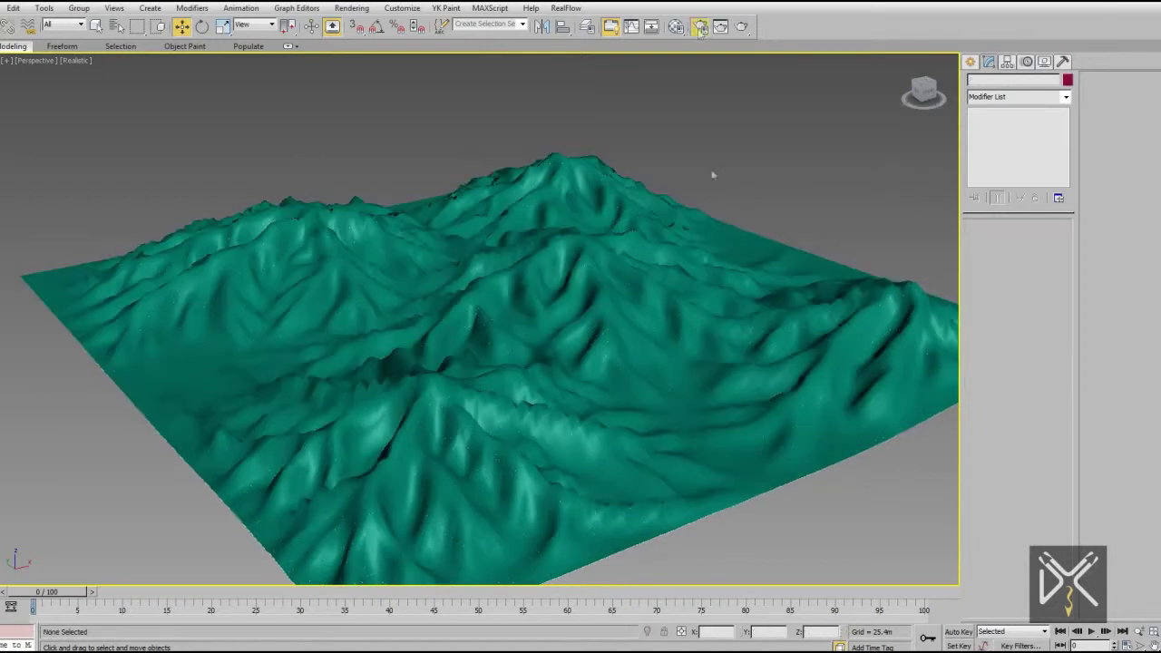
pyautogui.click(700, 26)
pyautogui.click(733, 308)
pyautogui.click(745, 469)
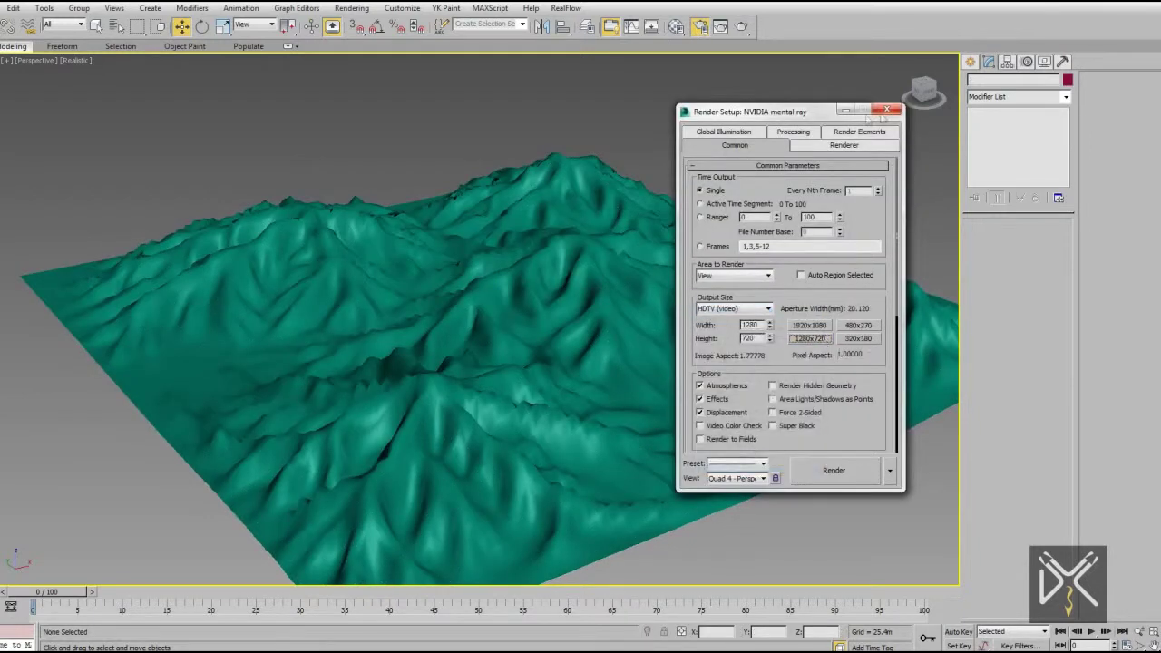
pyautogui.click(833, 470)
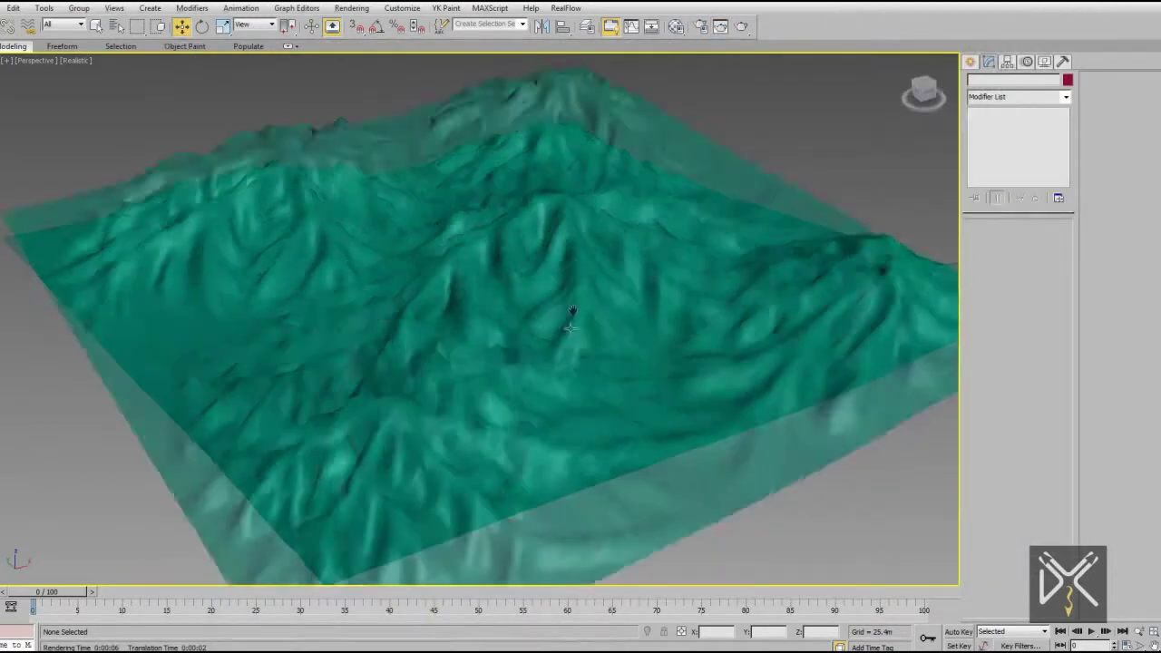
# Raise the terrain plane's length and width segments to 200 each
pyautogui.click(573, 337)
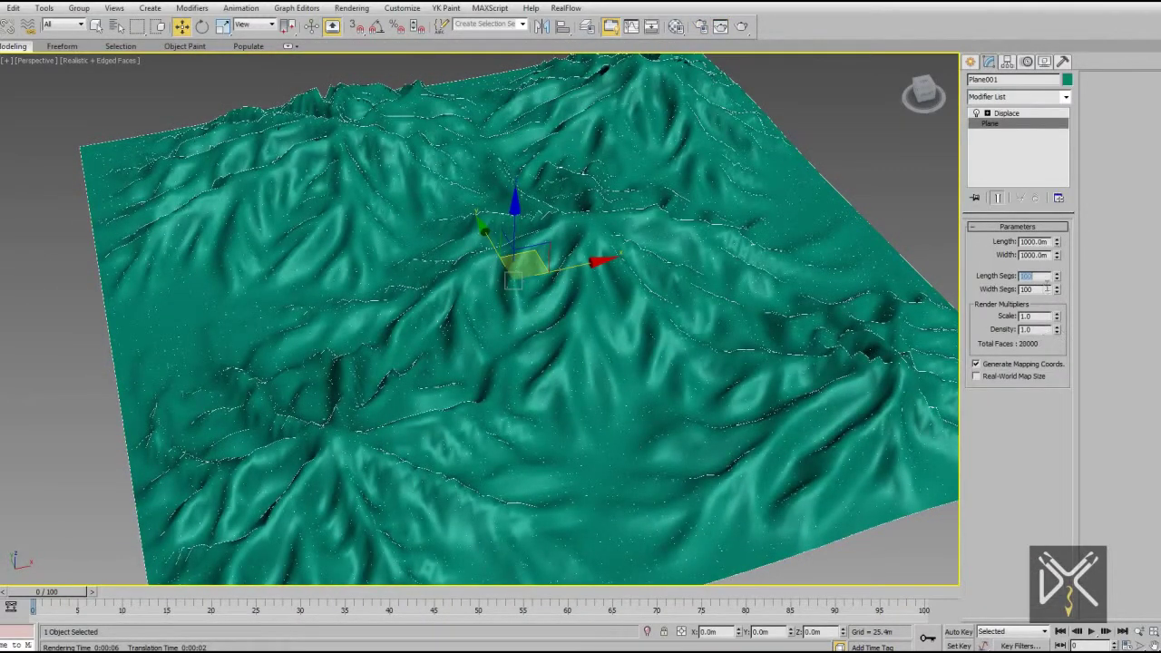
pyautogui.write('200')
pyautogui.press('Return')
pyautogui.write('200')
pyautogui.press('Return')
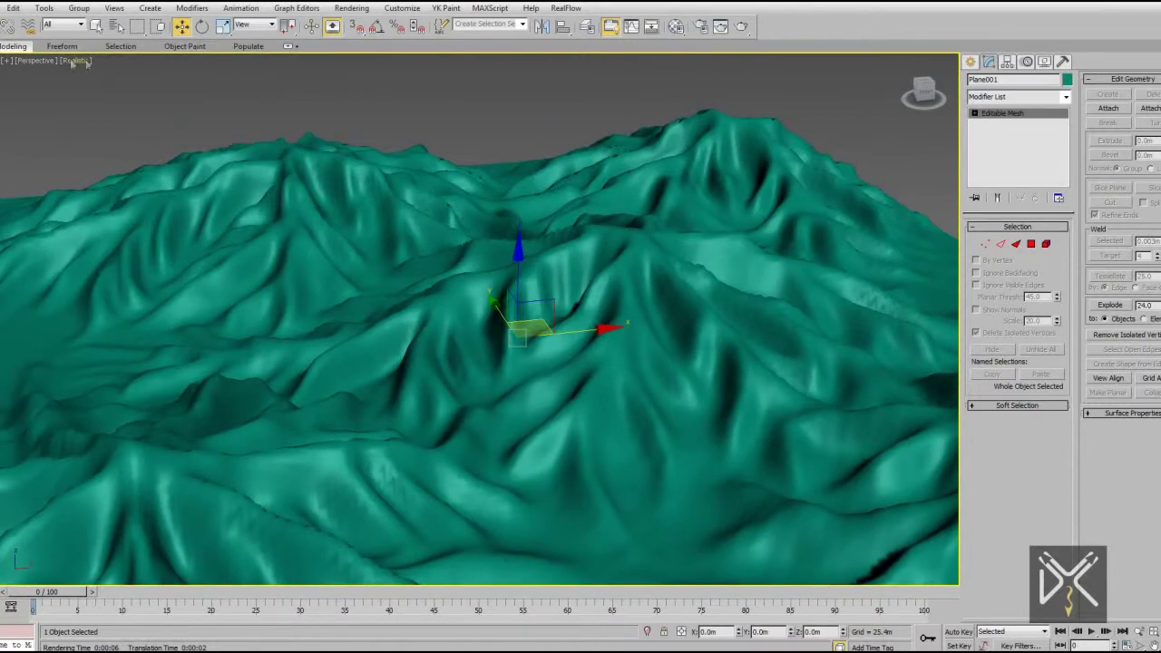
# Convert the terrain to Editable Poly and bring up the Freeform sculpting tools
pyautogui.click(292, 46)
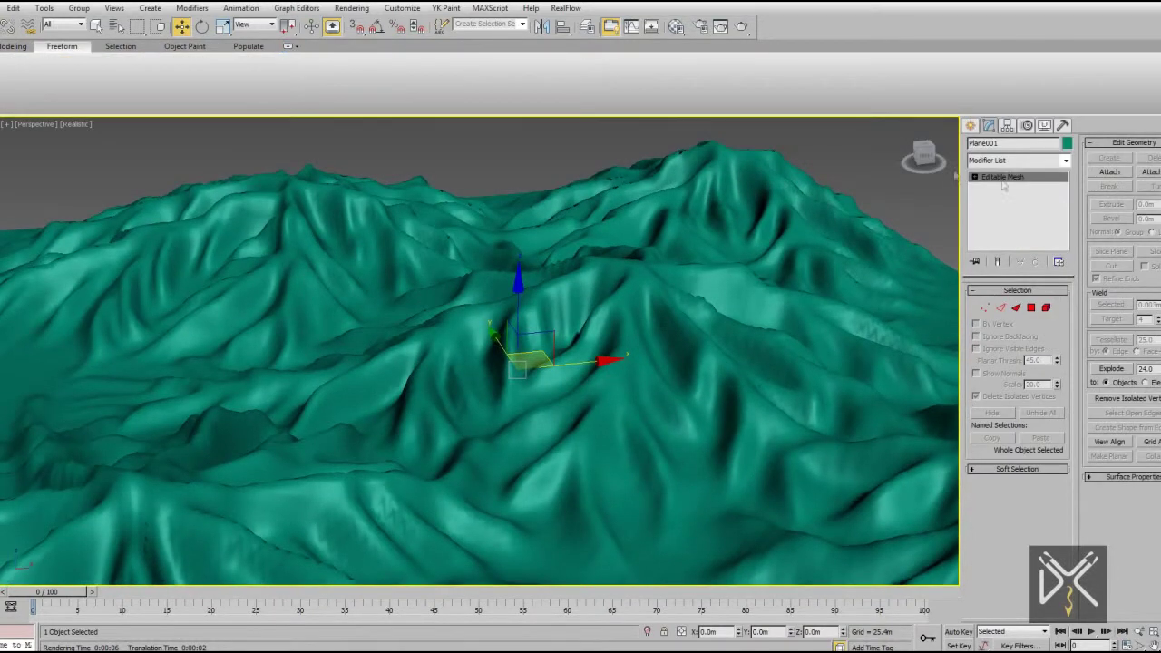
pyautogui.rightClick(1004, 185)
pyautogui.click(1043, 318)
pyautogui.moveTo(499, 284)
pyautogui.keyDown('alt'); pyautogui.mouseDown(button='middle')
pyautogui.moveTo(510, 335)
pyautogui.moveTo(564, 382)
pyautogui.mouseUp(button='middle'); pyautogui.keyUp('alt')
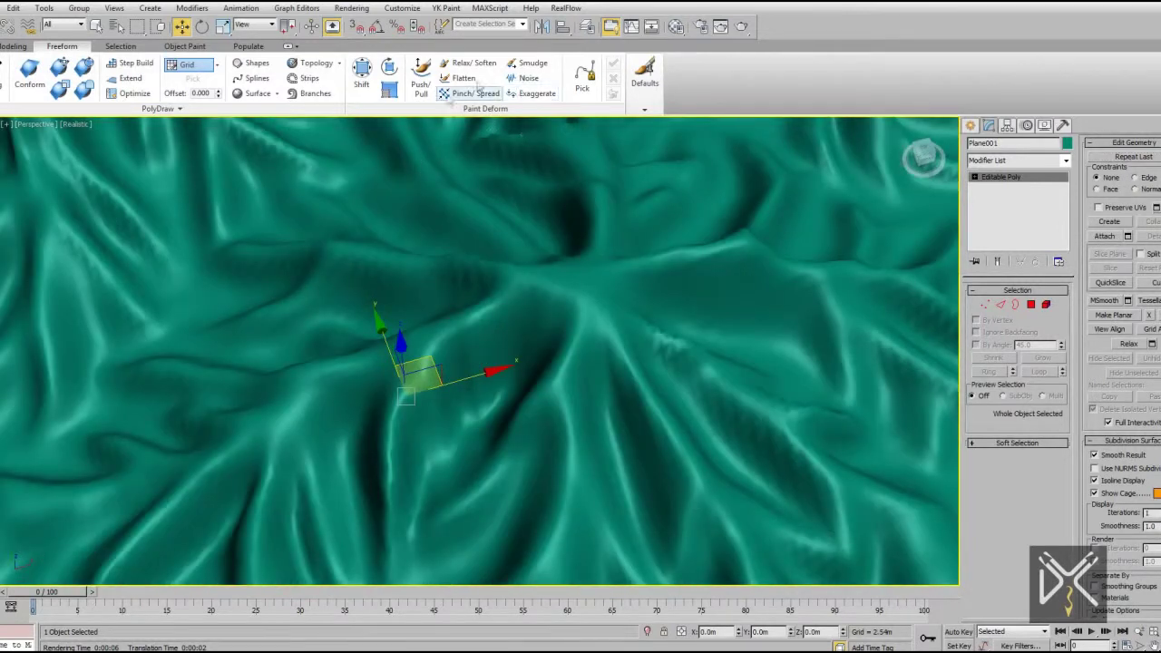
# Choose the Pinch/Spread paint deform brush with size 100 and strength 10
pyautogui.click(472, 94)
pyautogui.doubleClick(711, 71)
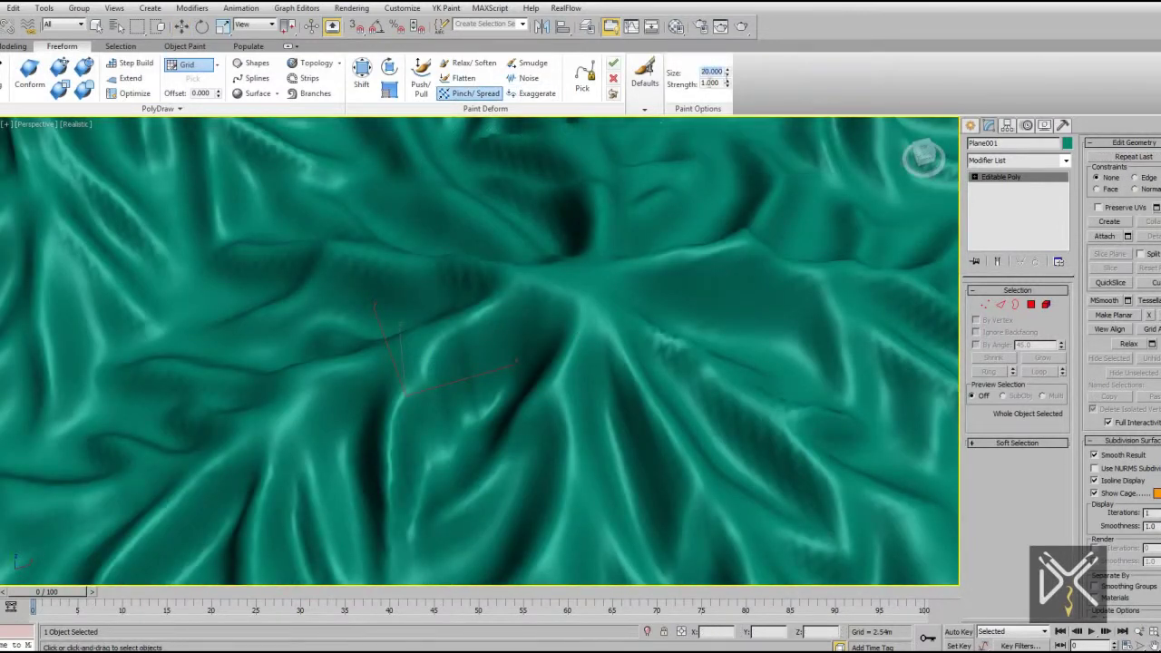
pyautogui.press('Return')
pyautogui.scroll(5, 580, 390)
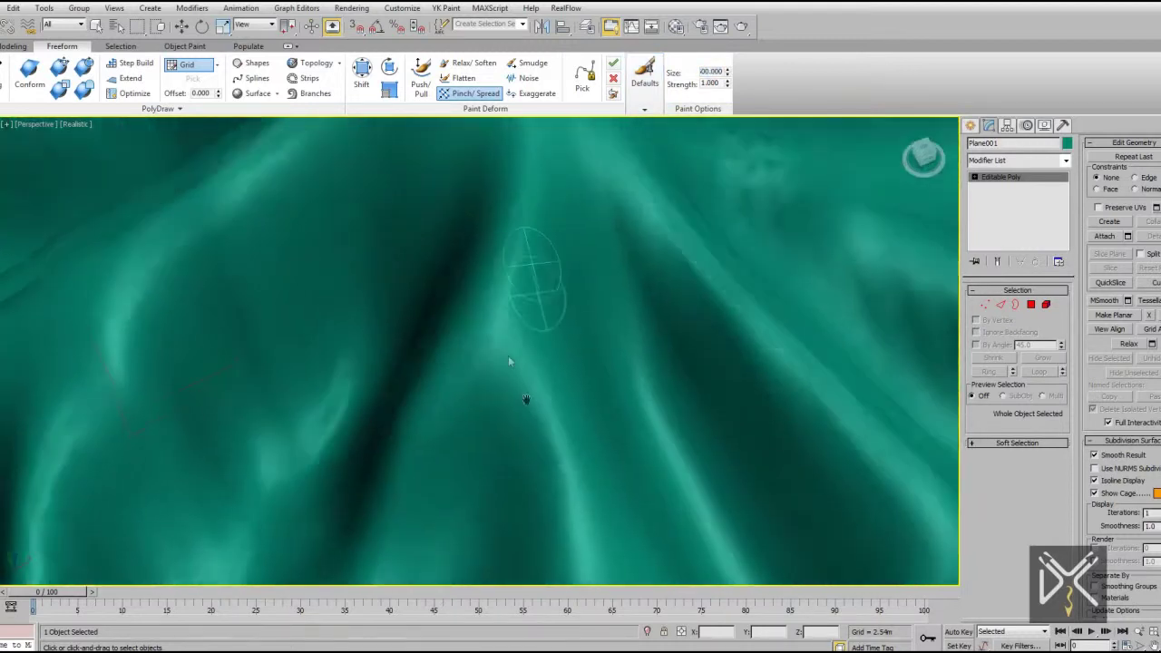
pyautogui.click(711, 84)
pyautogui.write('50.000')
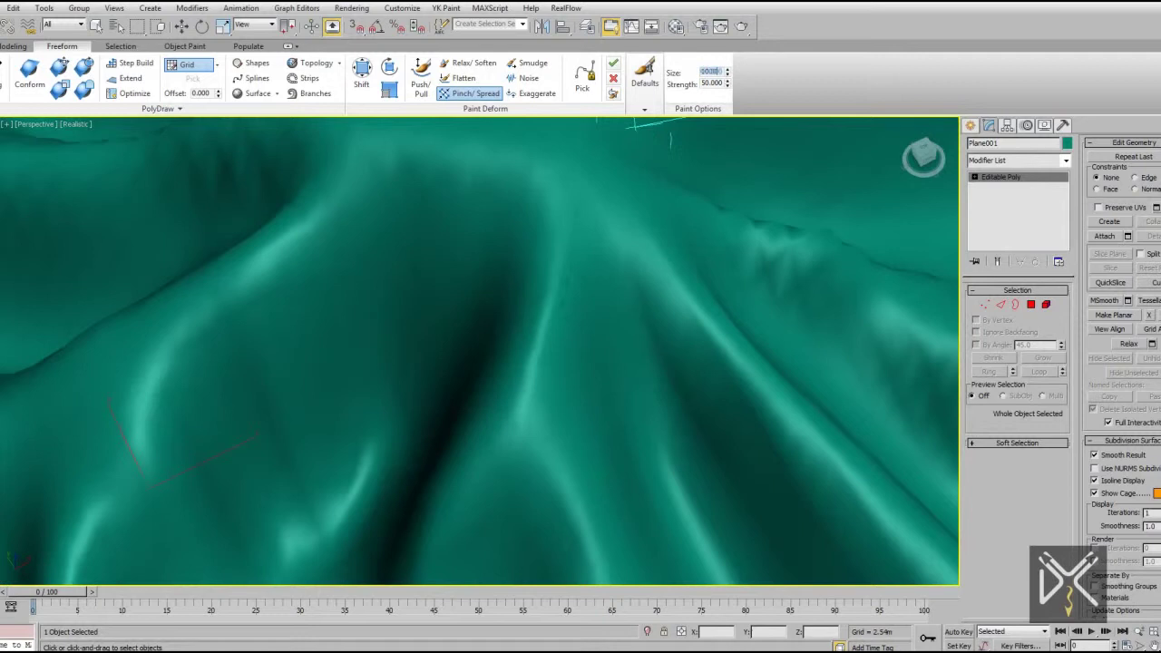
pyautogui.write('10')
pyautogui.press('Return')
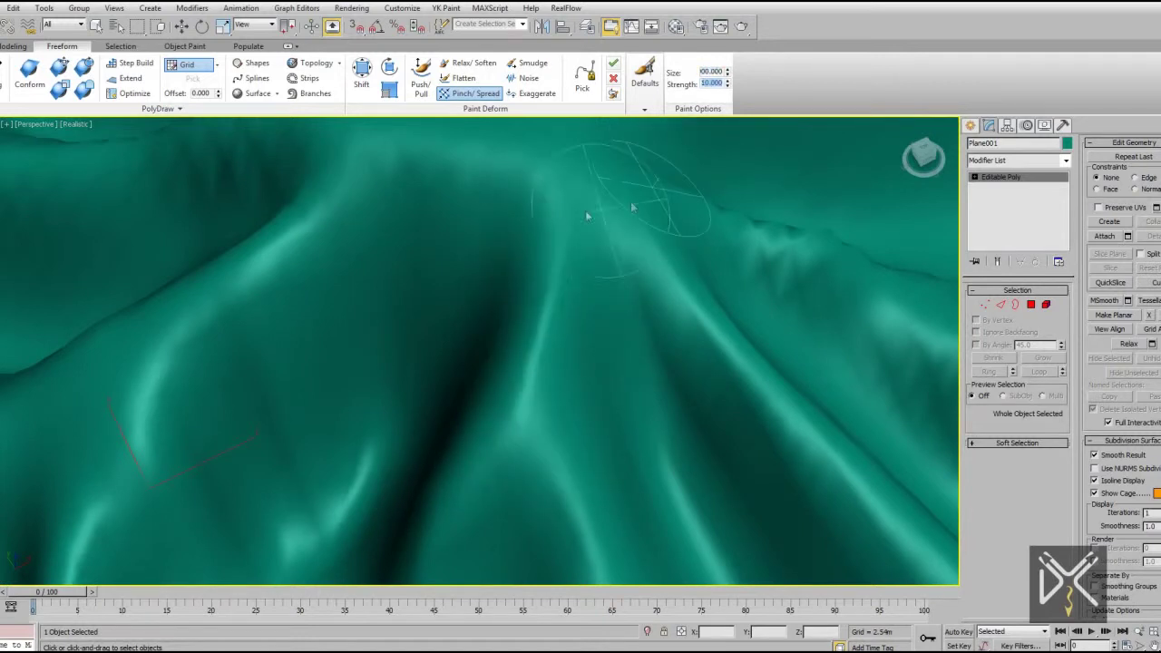
# Paint pinch strokes along the terrain folds, including the central fold, to sharpen the ridges
pyautogui.moveTo(574, 457)
pyautogui.keyDown('alt'); pyautogui.mouseDown(button='middle')
pyautogui.moveTo(544, 163)
pyautogui.moveTo(616, 358)
pyautogui.moveTo(676, 145)
pyautogui.mouseUp(button='middle'); pyautogui.keyUp('alt')
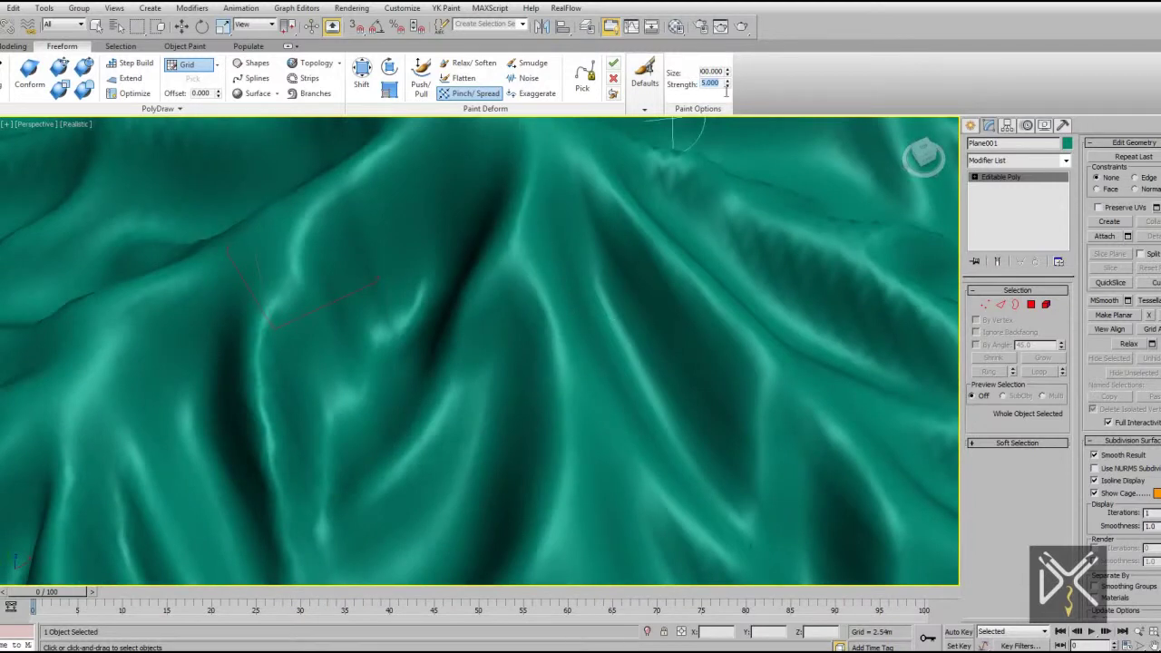
pyautogui.moveTo(583, 199)
pyautogui.mouseDown()
pyautogui.moveTo(544, 318)
pyautogui.moveTo(531, 493)
pyautogui.mouseUp()
pyautogui.keyDown('alt'); pyautogui.moveTo(531, 492); pyautogui.dragTo(522, 198, button='middle'); pyautogui.keyUp('alt')
pyautogui.moveTo(522, 198); pyautogui.dragTo(484, 393)
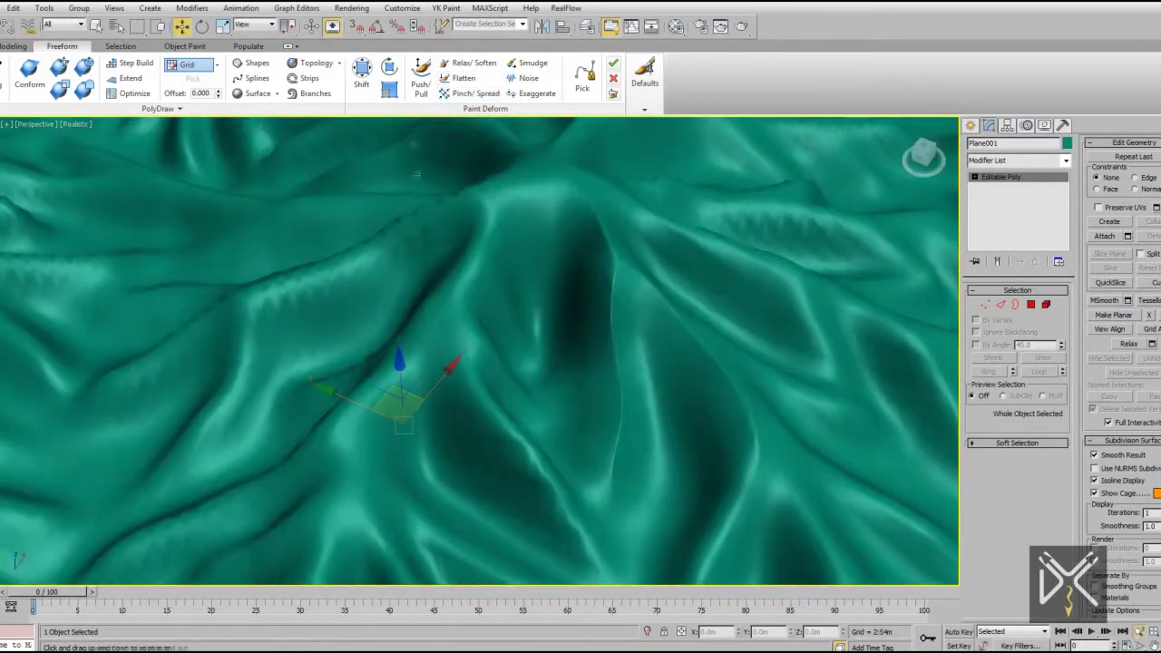
pyautogui.click(475, 94)
pyautogui.moveTo(461, 222); pyautogui.dragTo(472, 341)
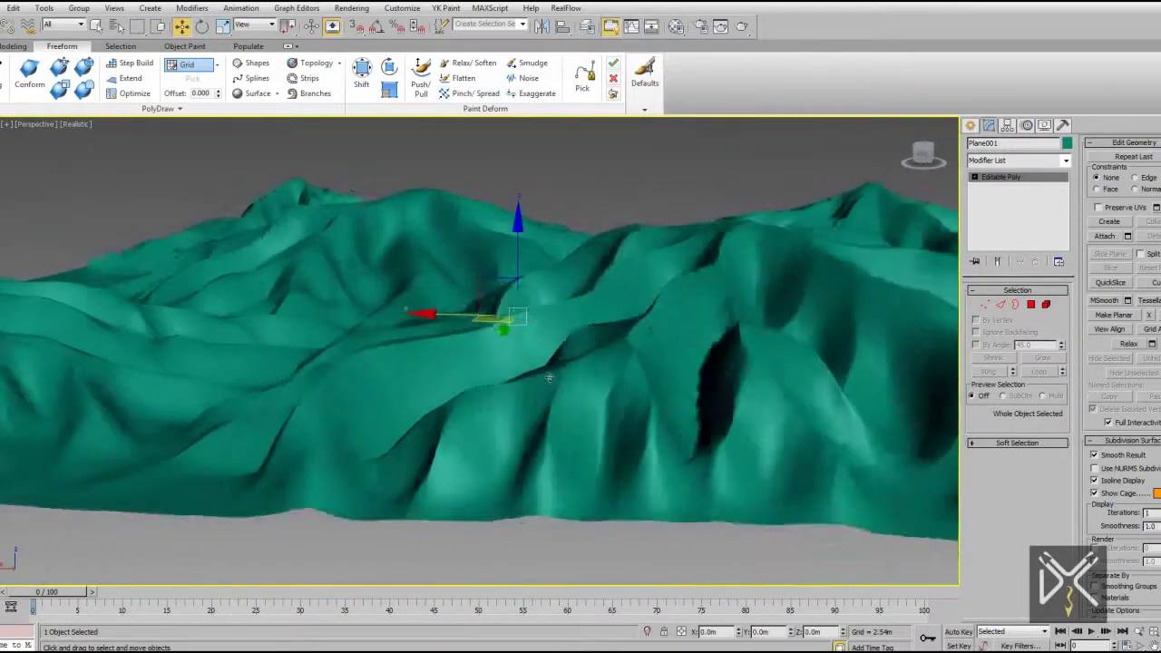
# Render the sculpted terrain, add a TurboSmooth modifier, and render it again
pyautogui.hotkey('shift', 'q')
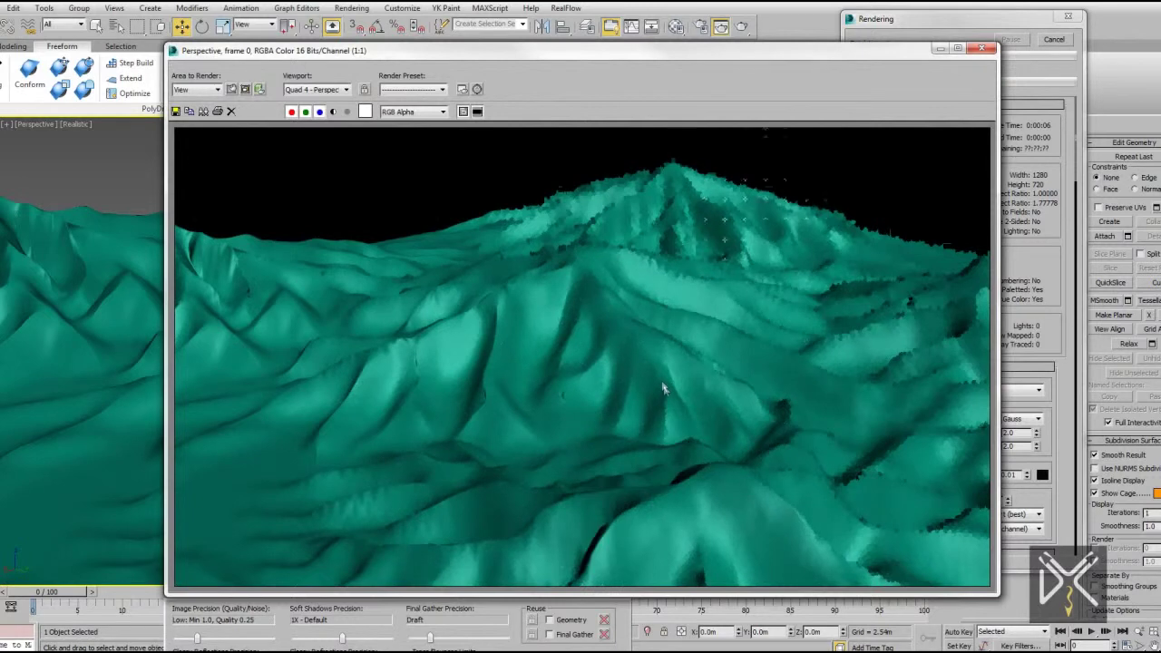
pyautogui.click(982, 48)
pyautogui.click(1016, 160)
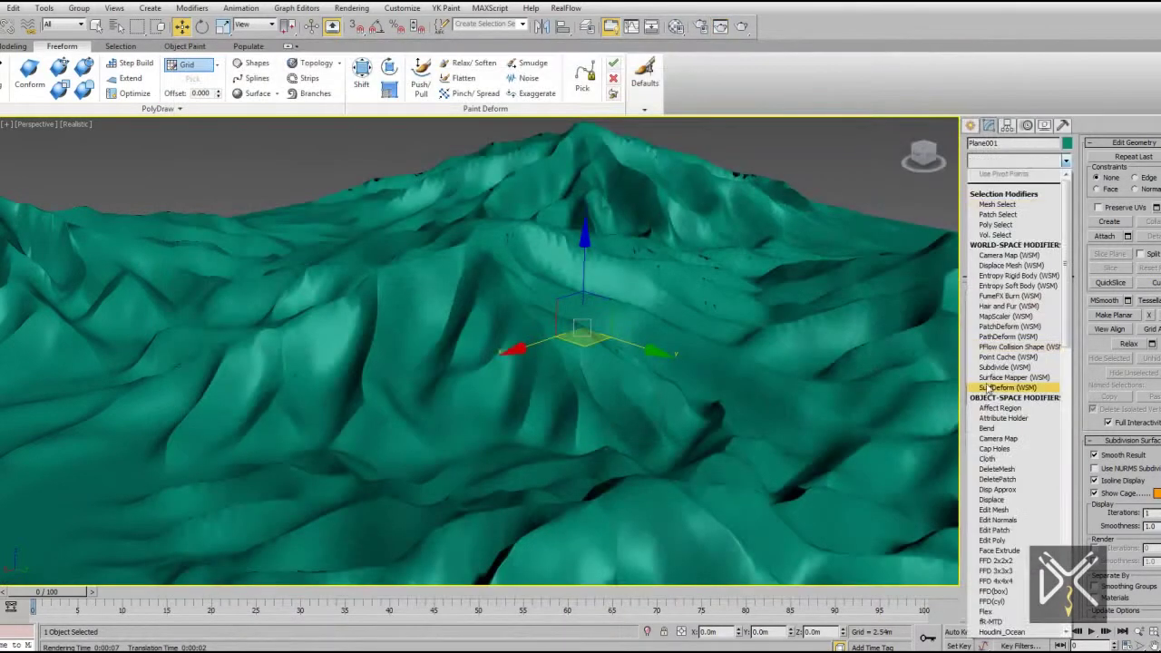
pyautogui.click(1007, 458)
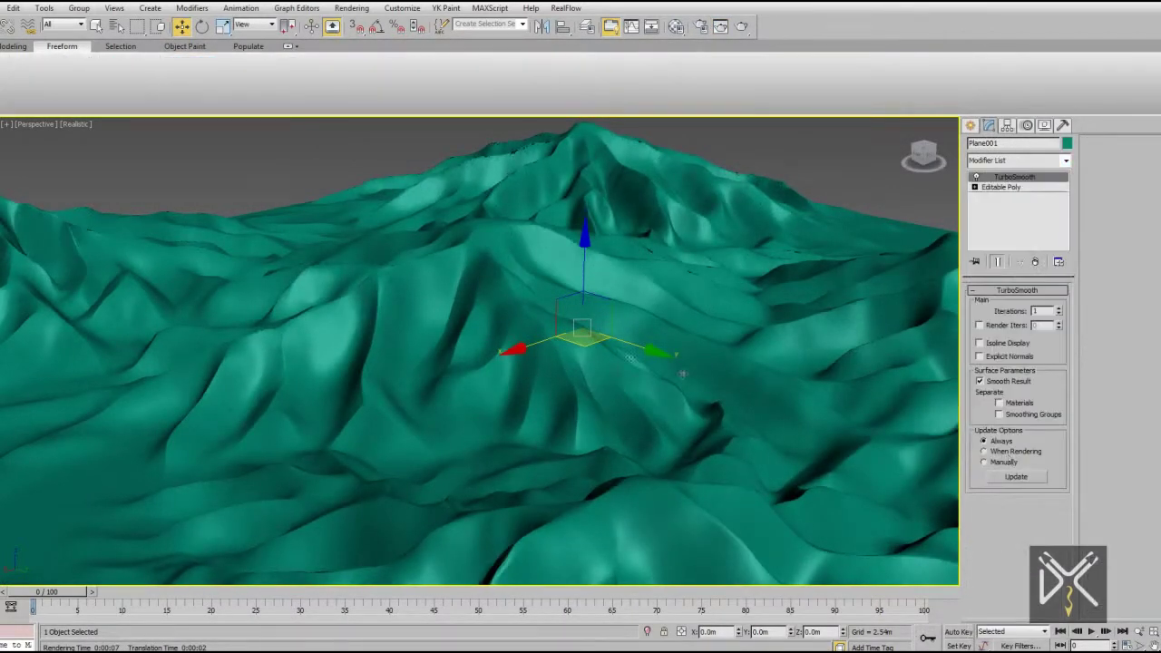
pyautogui.moveTo(682, 375); pyautogui.dragTo(689, 366, button='middle')
pyautogui.hotkey('shift', 'q')
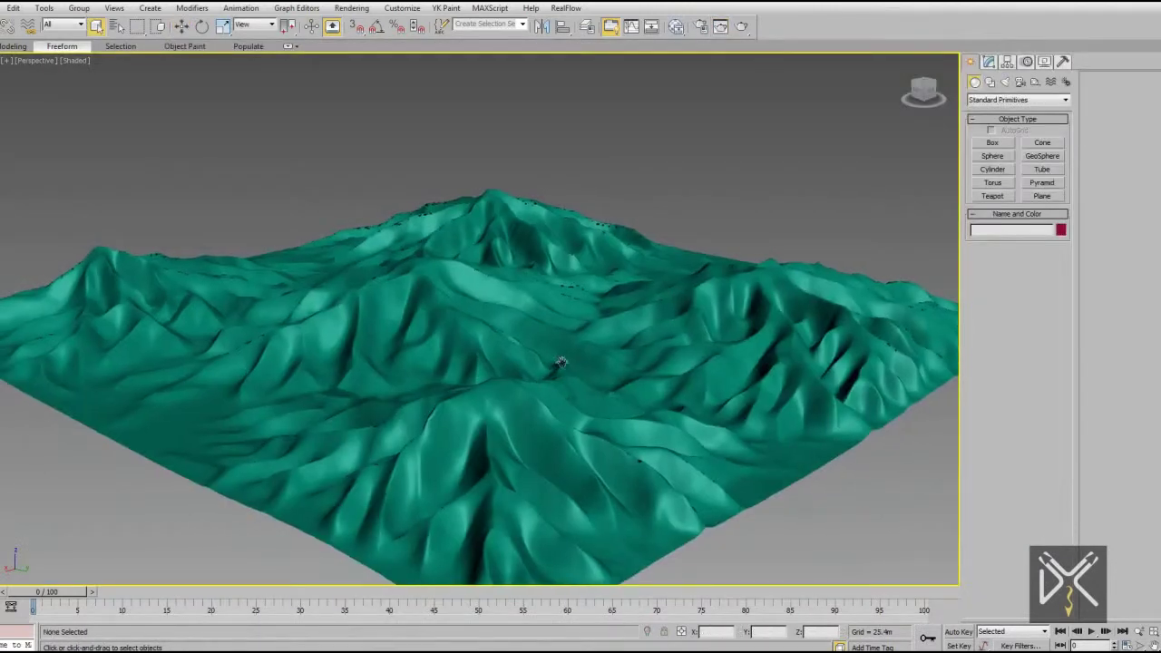
# Show edged faces and keep TurboSmooth viewport iterations at 1 after trying 2
pyautogui.scroll(5, 562, 352)
pyautogui.click(989, 61)
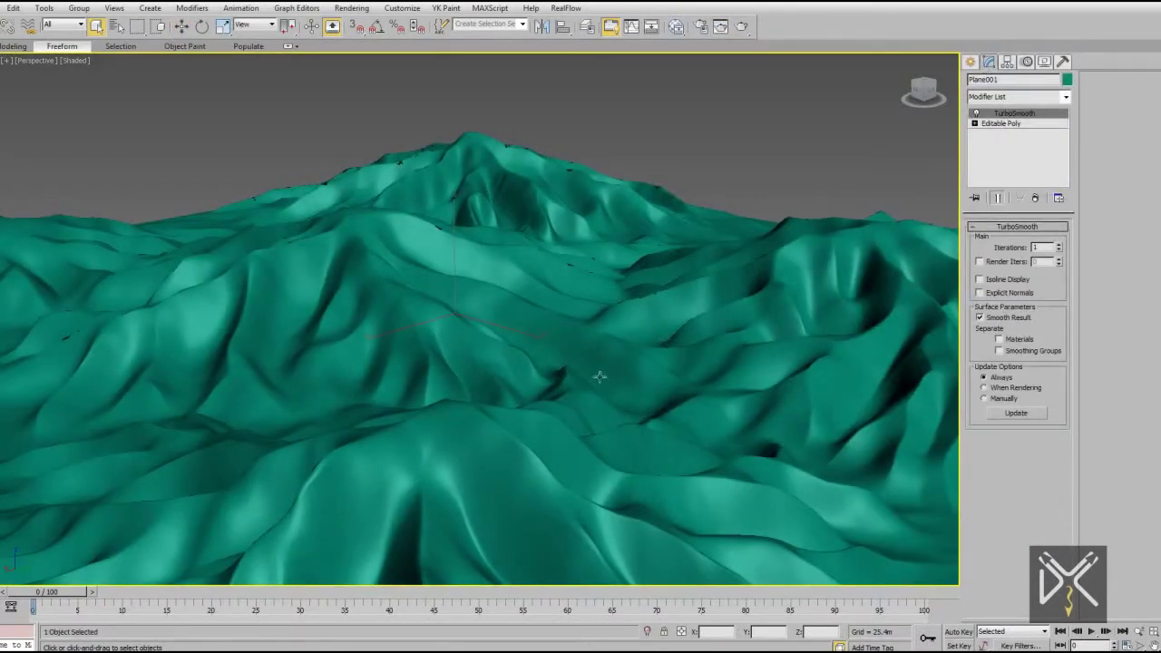
pyautogui.press('F4')
pyautogui.click(1059, 245)
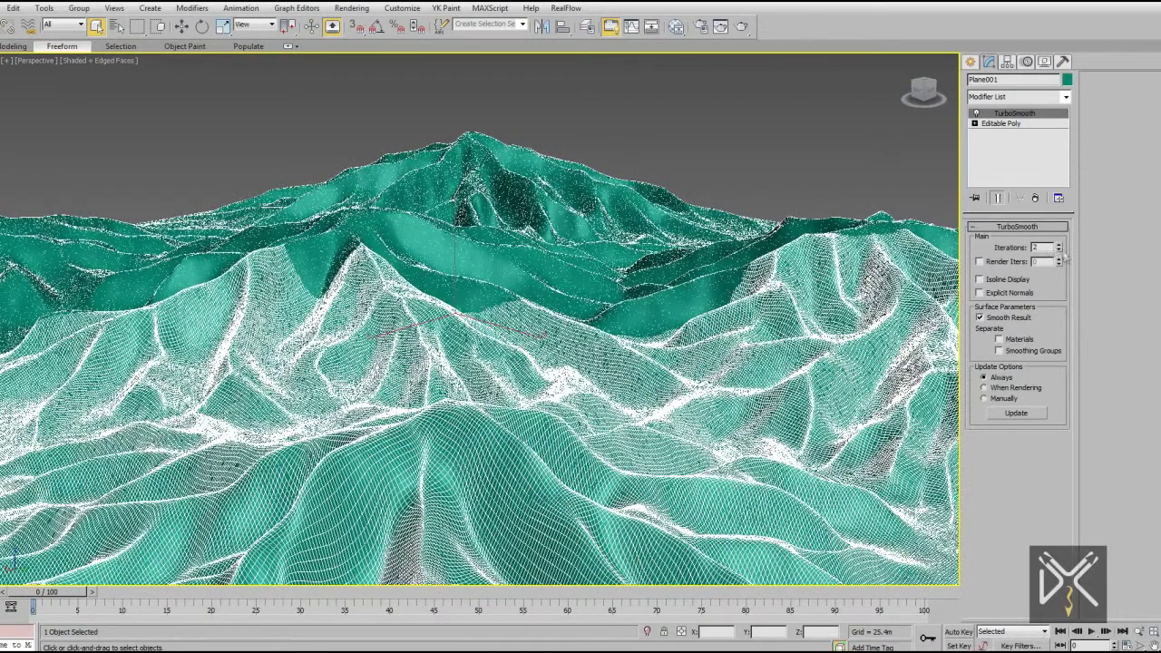
pyautogui.click(1058, 250)
# Place a Noise map in the Slate Material Editor and show its parameters
pyautogui.press('m')
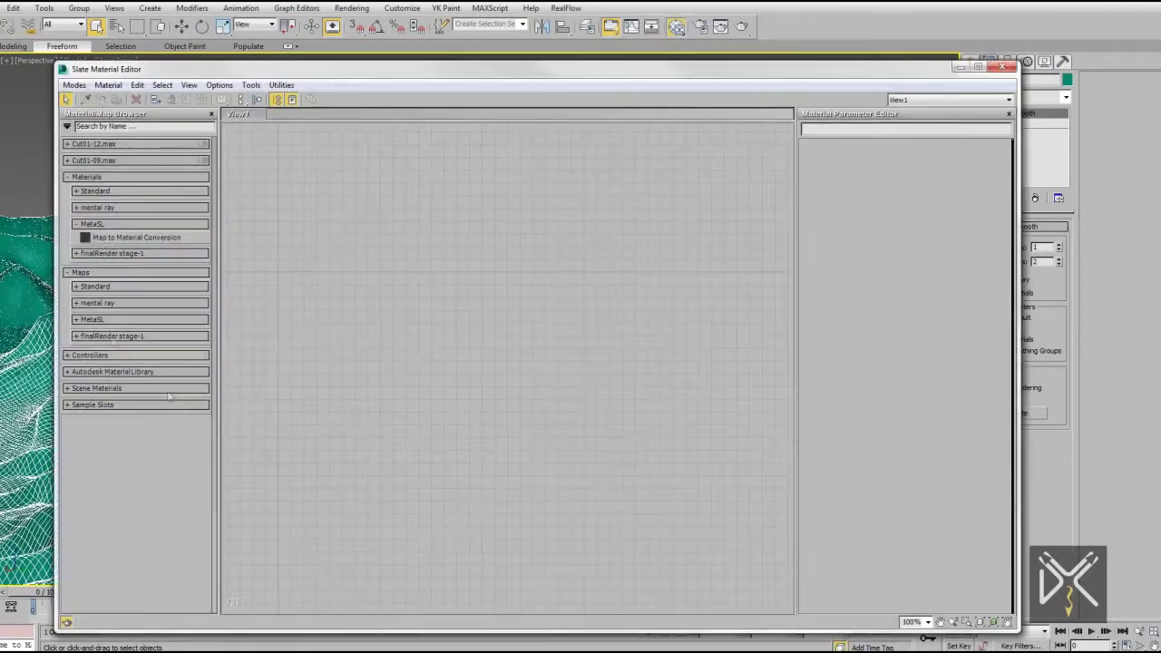
pyautogui.click(94, 286)
pyautogui.scroll(-5, 108, 456)
pyautogui.moveTo(102, 272); pyautogui.dragTo(544, 217)
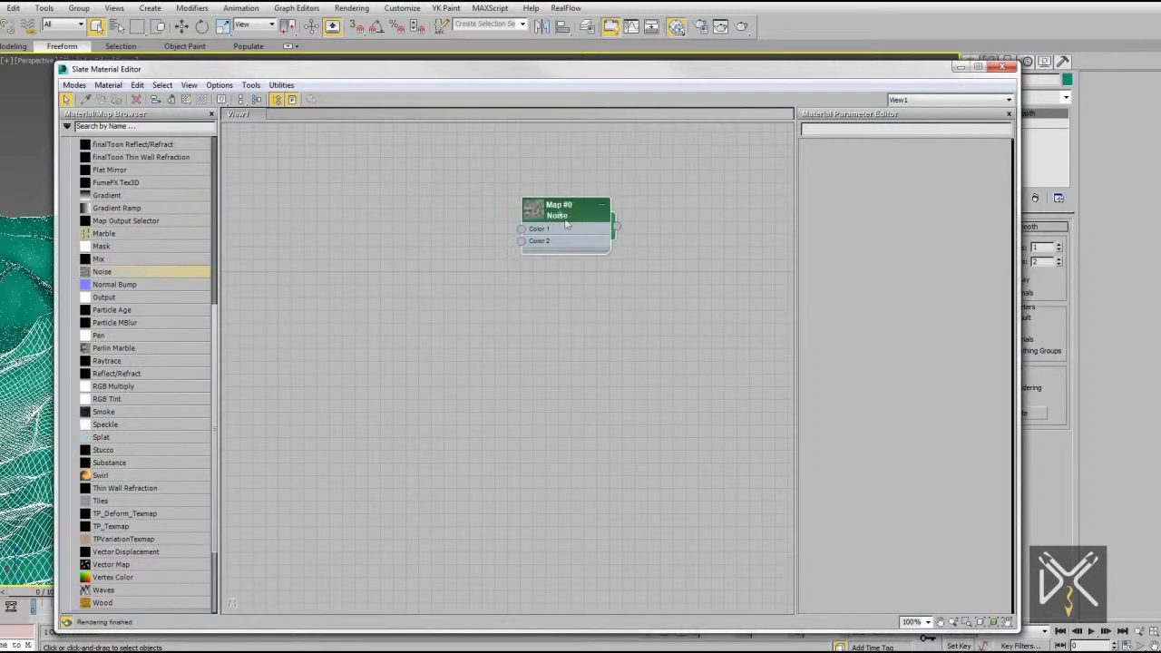
pyautogui.doubleClick(558, 213)
pyautogui.moveTo(640, 72); pyautogui.dragTo(436, 75)
# Add a Displace modifier to the terrain, wire the Noise map into its Map, and render
pyautogui.click(1065, 96)
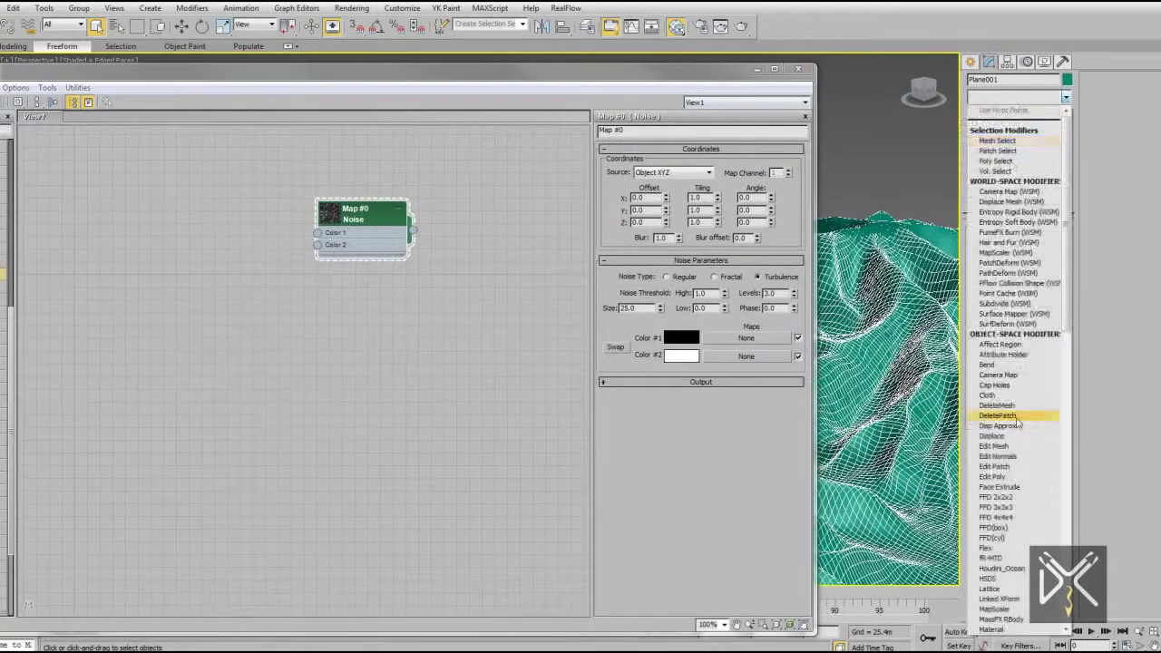
pyautogui.click(1014, 128)
pyautogui.moveTo(413, 240); pyautogui.dragTo(1016, 377)
pyautogui.click(797, 69)
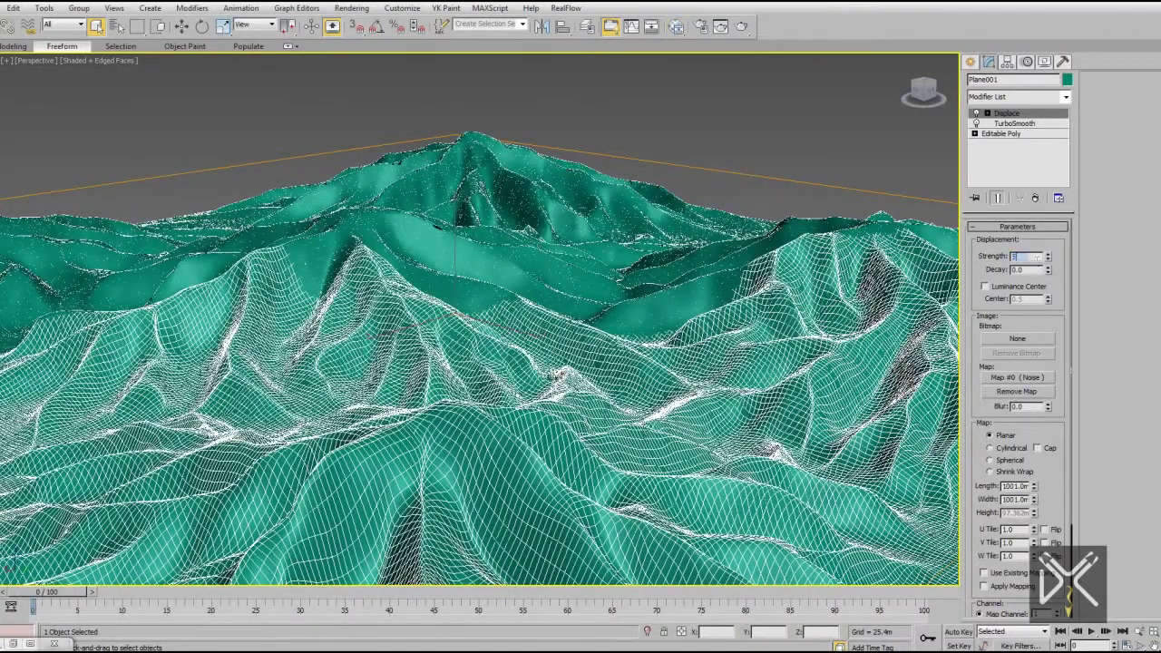
pyautogui.press('F4')
pyautogui.hotkey('shift', 'q')
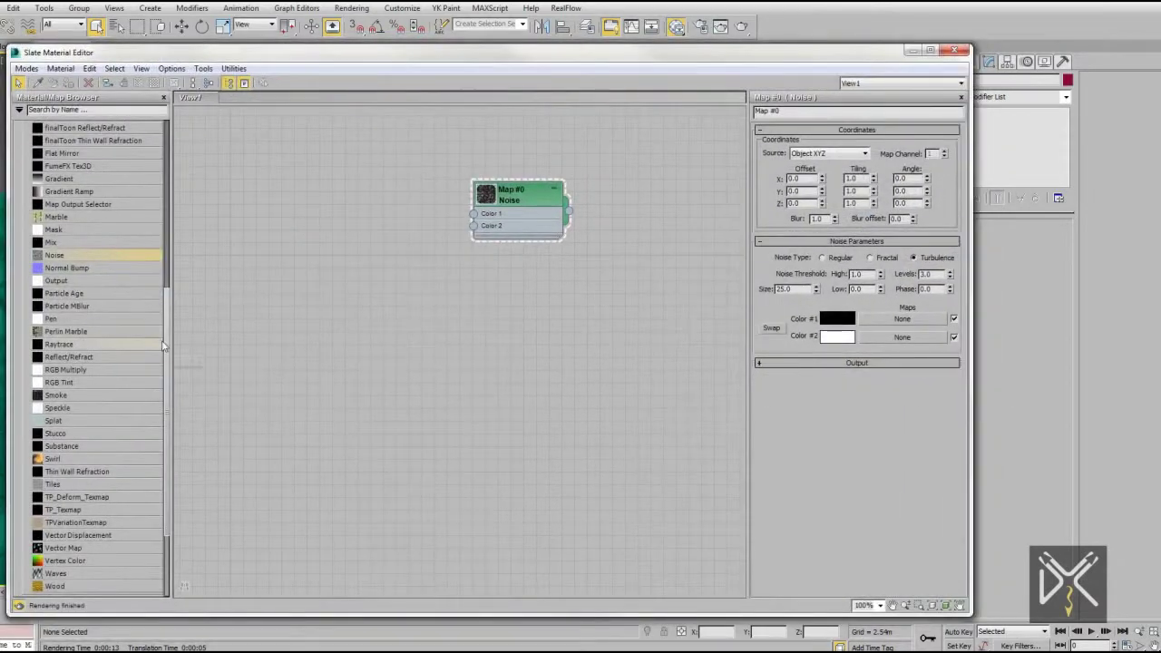
# Add a Bitmap node loading MontDis from the Mountain folder beside the Noise node
pyautogui.scroll(5, 75, 233)
pyautogui.moveTo(639, 313); pyautogui.dragTo(640, 314)
pyautogui.click(750, 16)
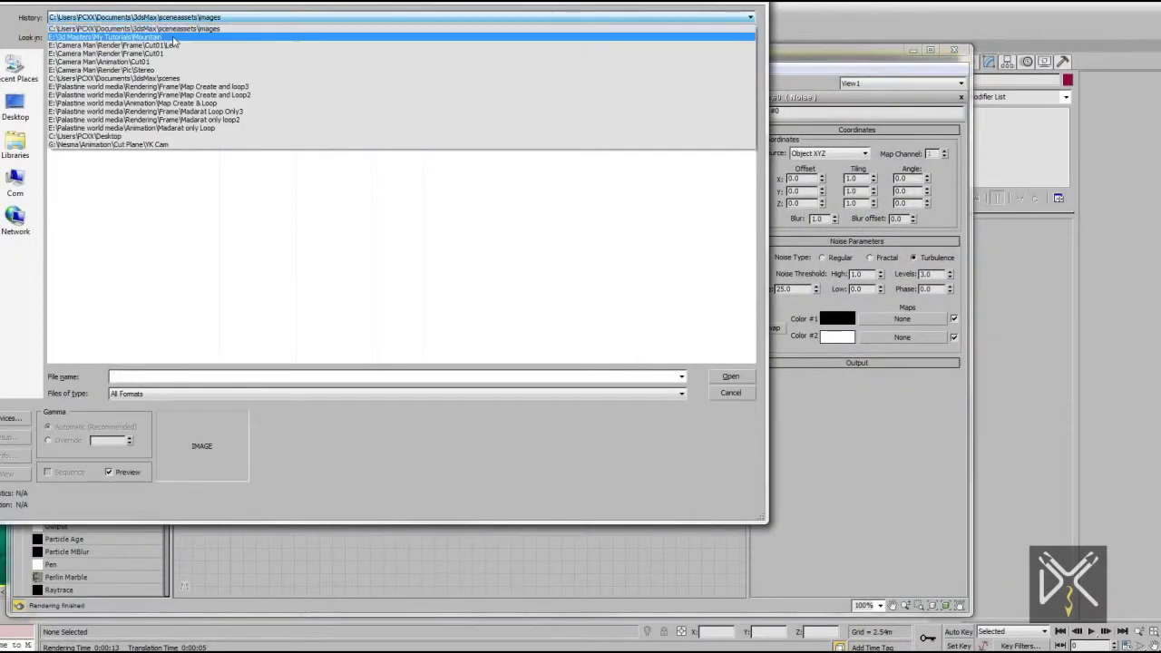
pyautogui.click(182, 26)
pyautogui.doubleClick(282, 84)
pyautogui.moveTo(408, 234); pyautogui.dragTo(239, 165)
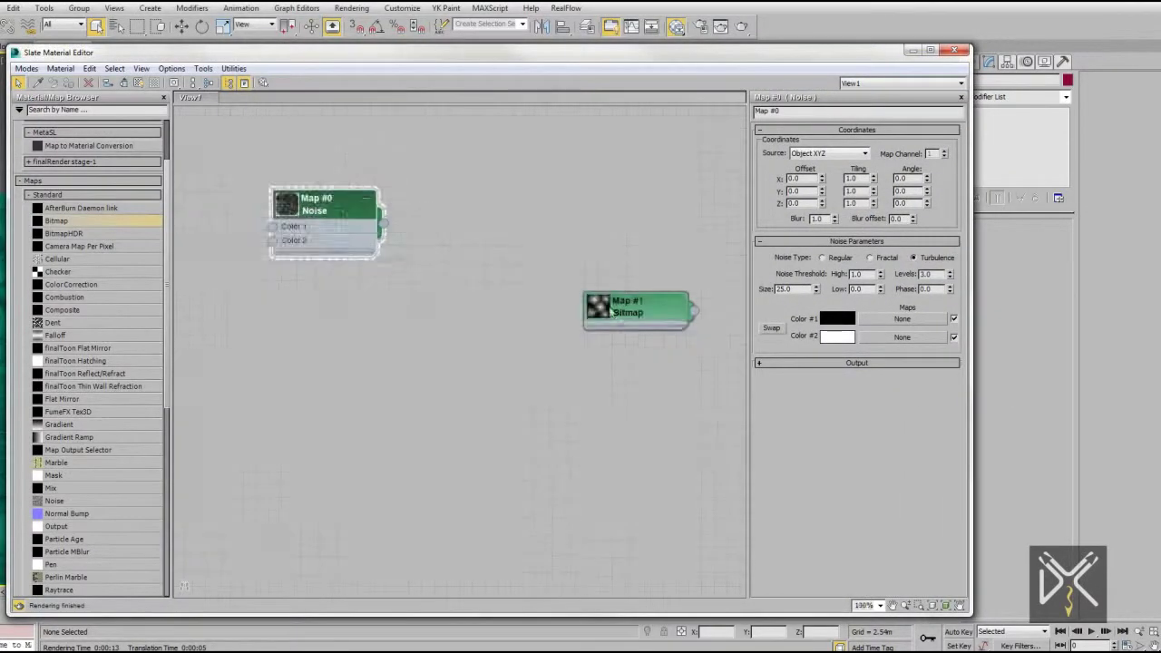
pyautogui.moveTo(670, 313); pyautogui.dragTo(623, 289)
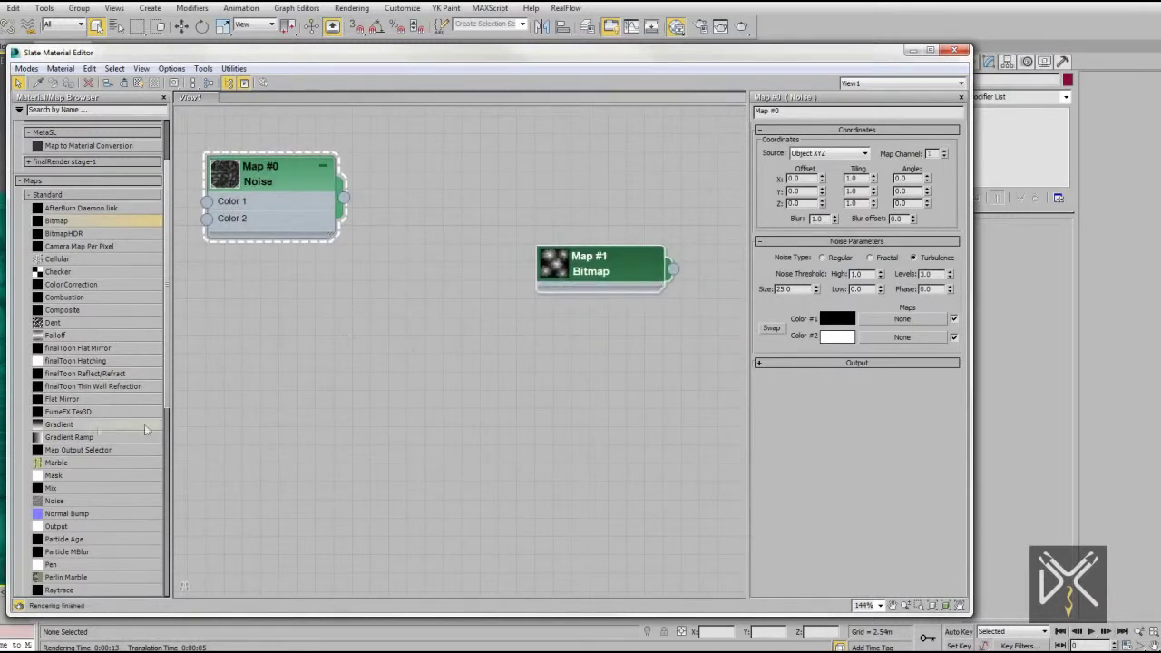
# Add a Mix map, wire Noise into Color 2 and the Bitmap into Mix Amount, and enlarge the Noise size
pyautogui.moveTo(82, 494); pyautogui.dragTo(427, 315)
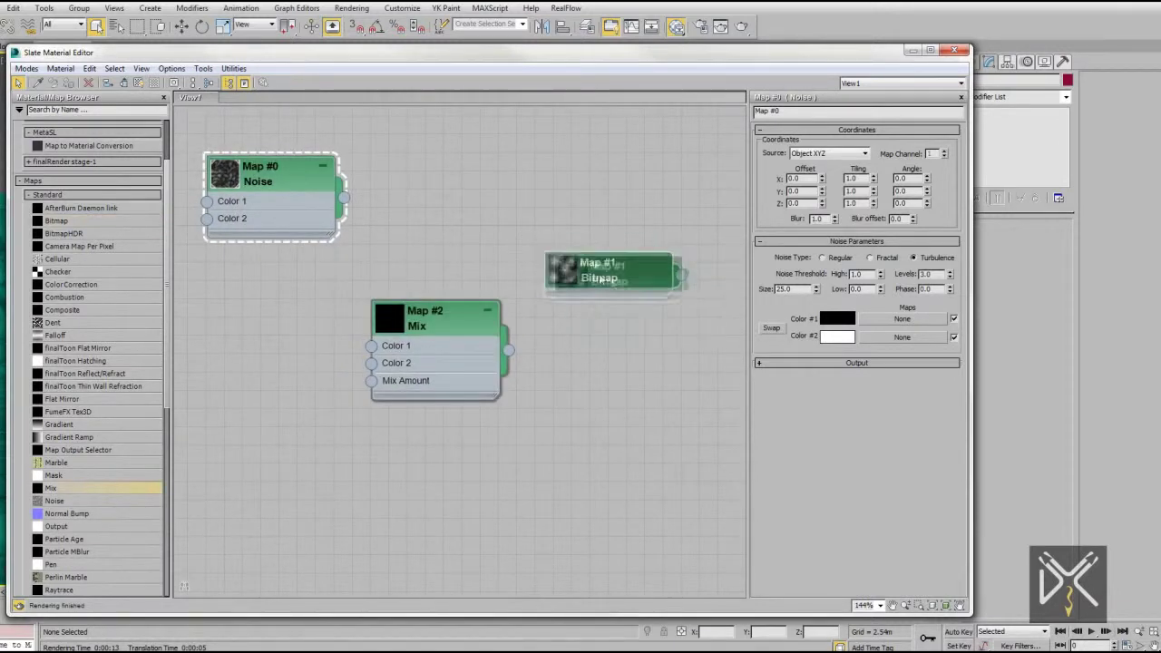
pyautogui.moveTo(594, 263); pyautogui.dragTo(275, 412)
pyautogui.moveTo(422, 362); pyautogui.dragTo(567, 347)
pyautogui.moveTo(263, 410); pyautogui.dragTo(338, 374)
pyautogui.moveTo(551, 302); pyautogui.dragTo(552, 282)
pyautogui.moveTo(302, 202); pyautogui.dragTo(517, 327)
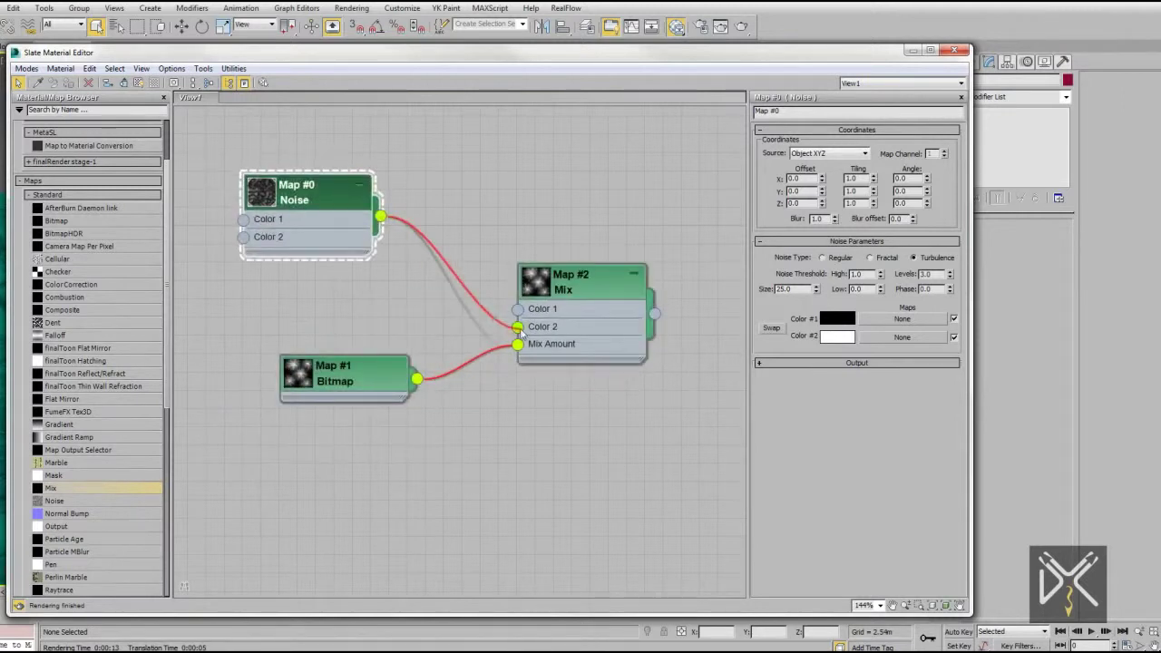
pyautogui.doubleClick(261, 192)
pyautogui.moveTo(307, 200); pyautogui.dragTo(345, 148)
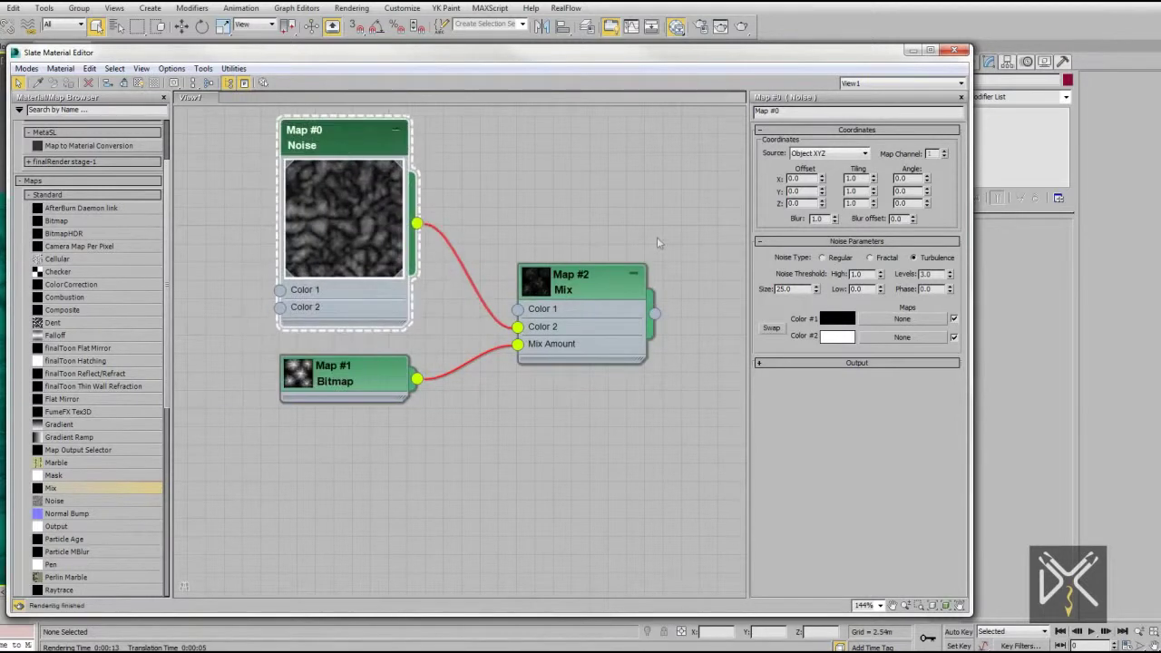
pyautogui.moveTo(816, 289); pyautogui.dragTo(804, 290)
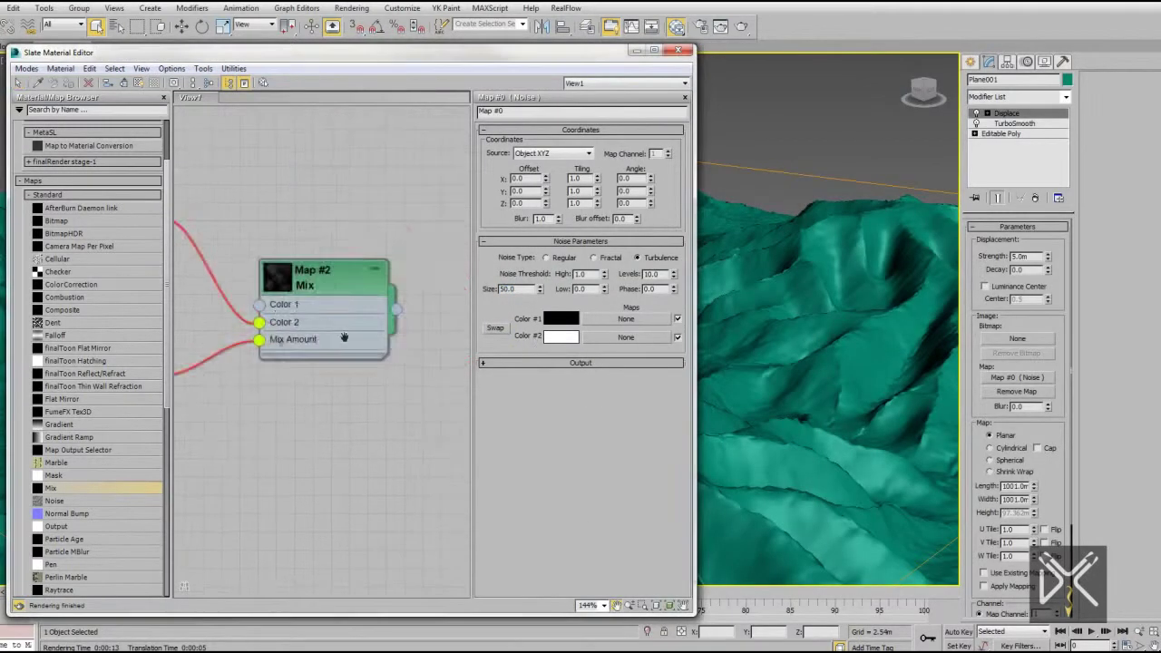
# Wire the Mix map into the Displace map and set TurboSmooth iterations to 2
pyautogui.moveTo(345, 337); pyautogui.dragTo(374, 327, button='middle')
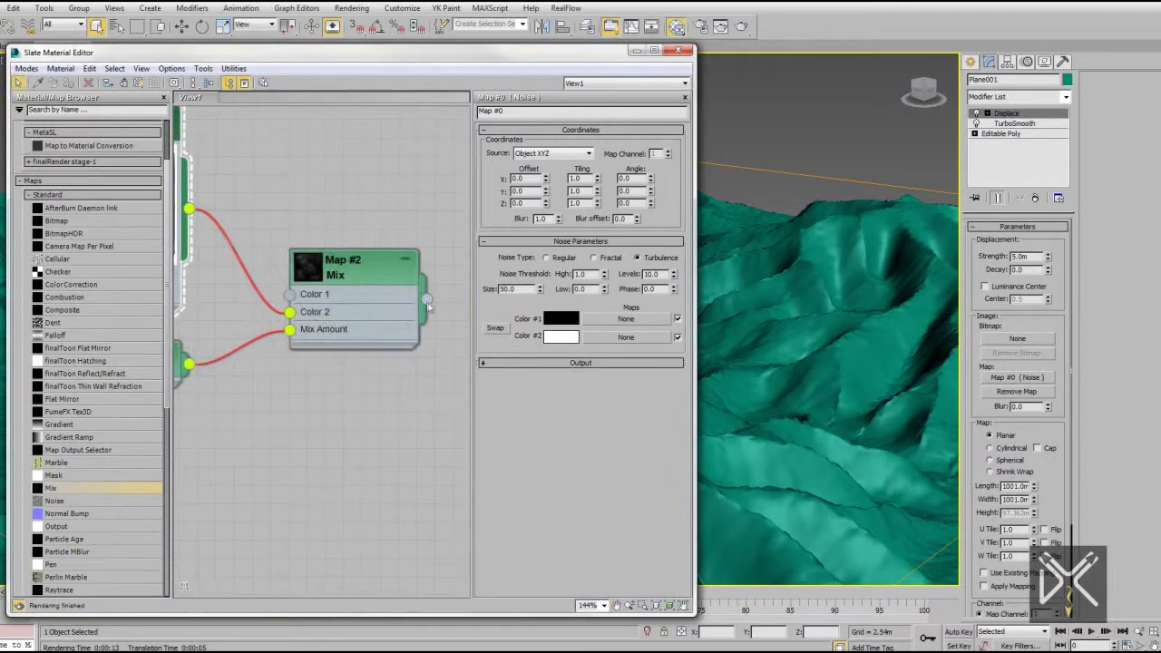
pyautogui.scroll(-4, 252, 245)
pyautogui.doubleClick(1025, 257)
pyautogui.write('10')
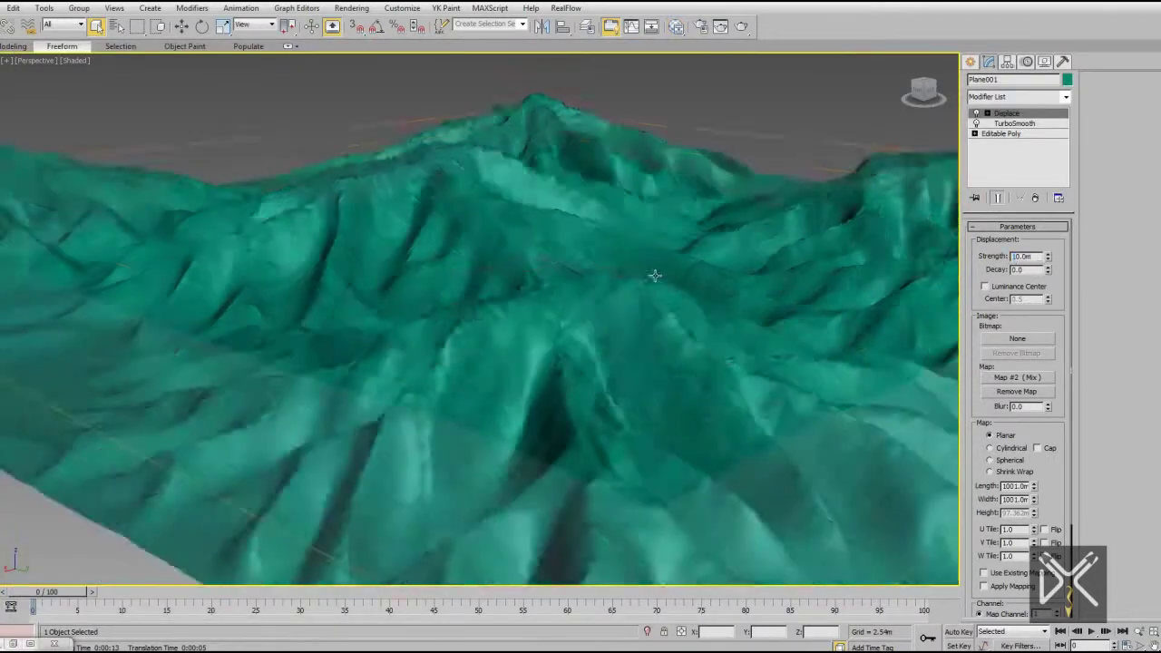
pyautogui.keyDown('alt'); pyautogui.moveTo(656, 275); pyautogui.dragTo(644, 287, button='middle'); pyautogui.keyUp('alt')
pyautogui.click(1023, 124)
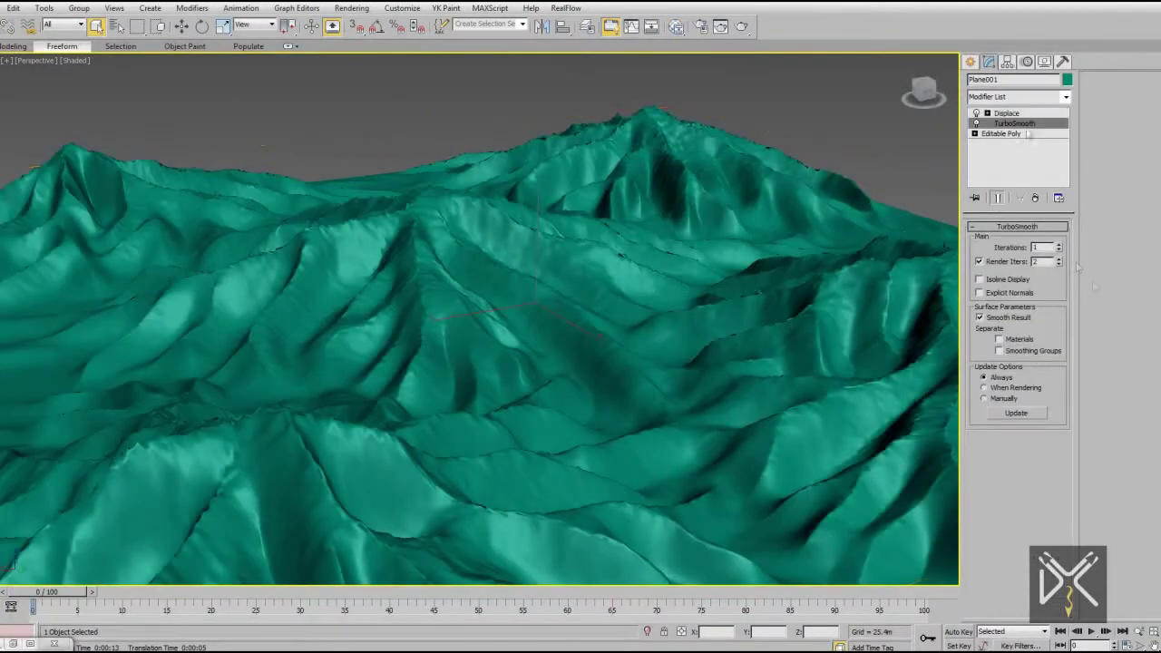
pyautogui.click(1058, 247)
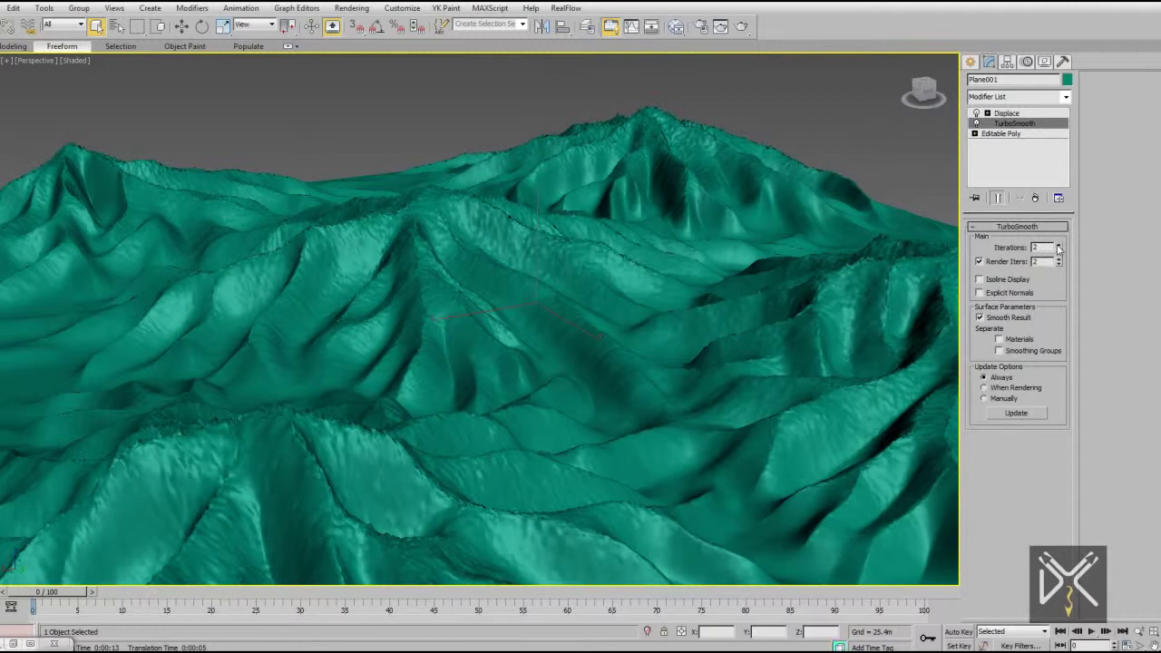
# Set Noise size to 500 and Displace strength to 15m, then add a Standard material node
pyautogui.write('m100')
pyautogui.press('Return')
pyautogui.press('Return')
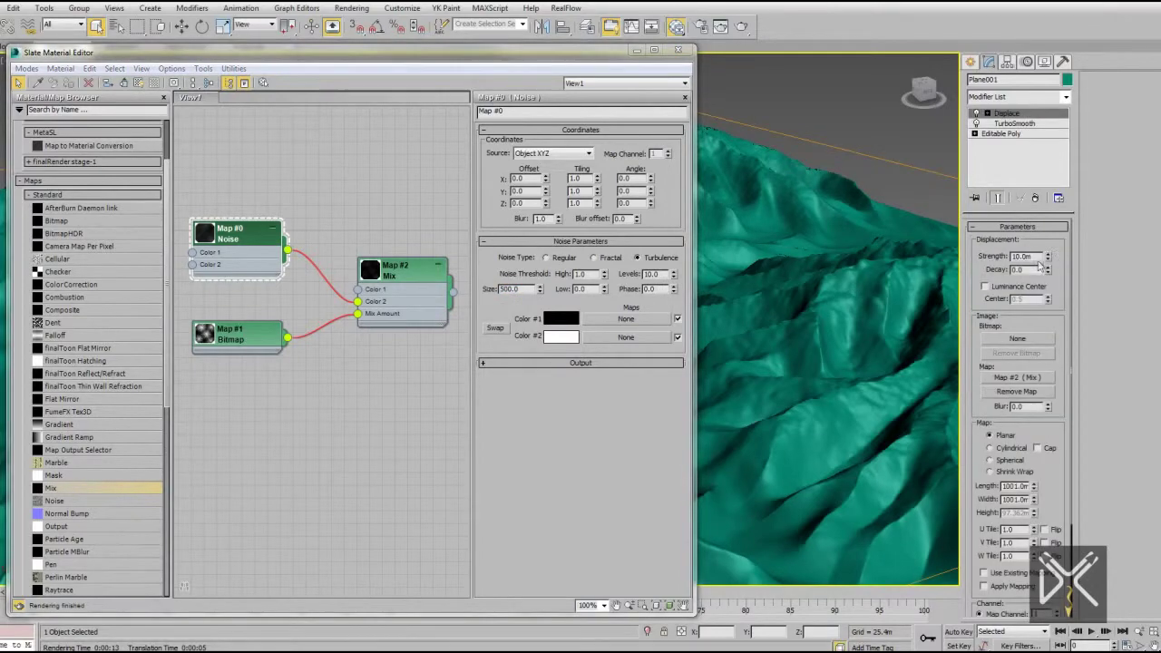
pyautogui.write('50')
pyautogui.press('Return')
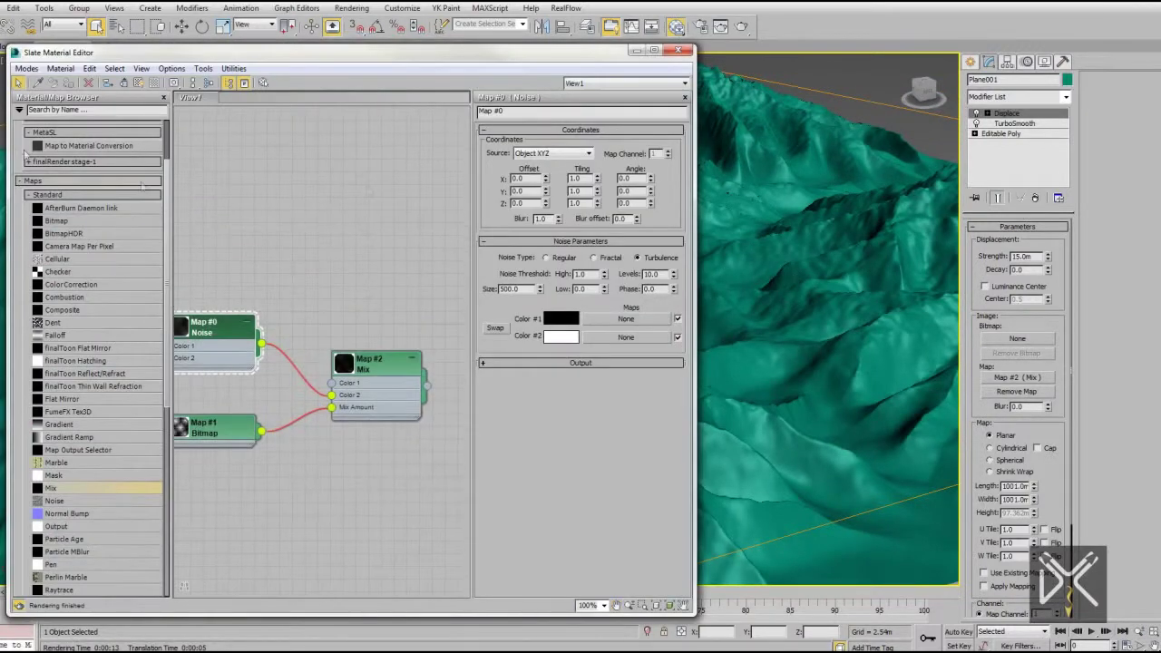
pyautogui.click(47, 175)
pyautogui.moveTo(59, 417); pyautogui.dragTo(328, 137)
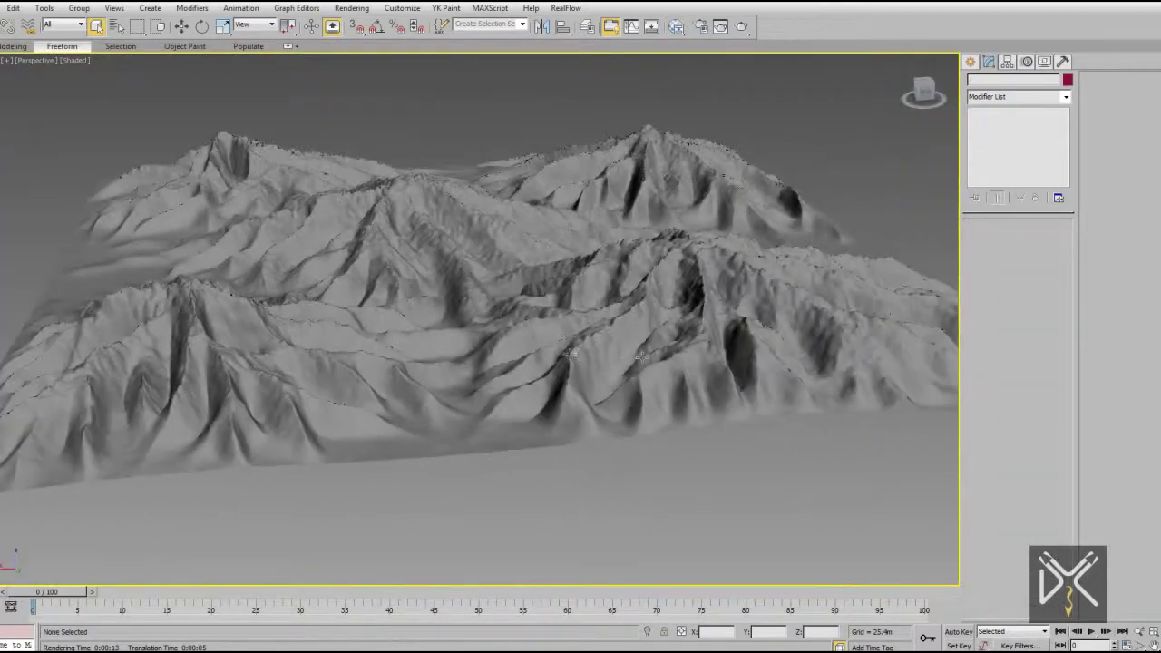
# Create a Daylight system with its compass placed below the terrain
pyautogui.click(970, 61)
pyautogui.click(1067, 82)
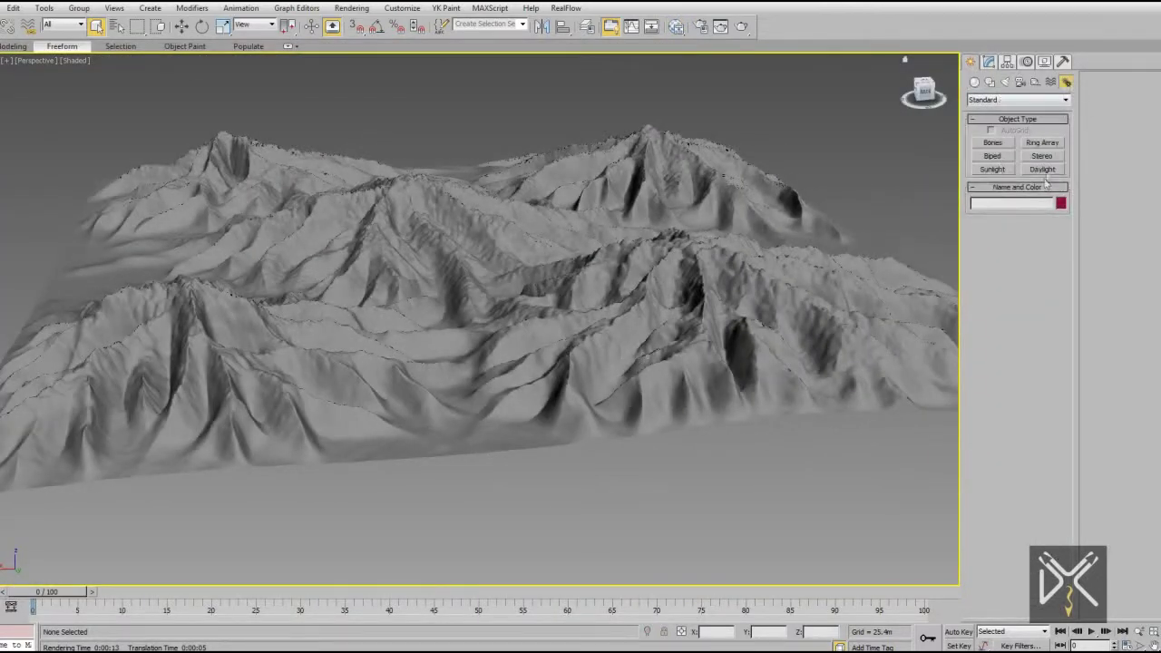
pyautogui.click(1042, 169)
pyautogui.click(608, 363)
pyautogui.moveTo(632, 480); pyautogui.dragTo(707, 485)
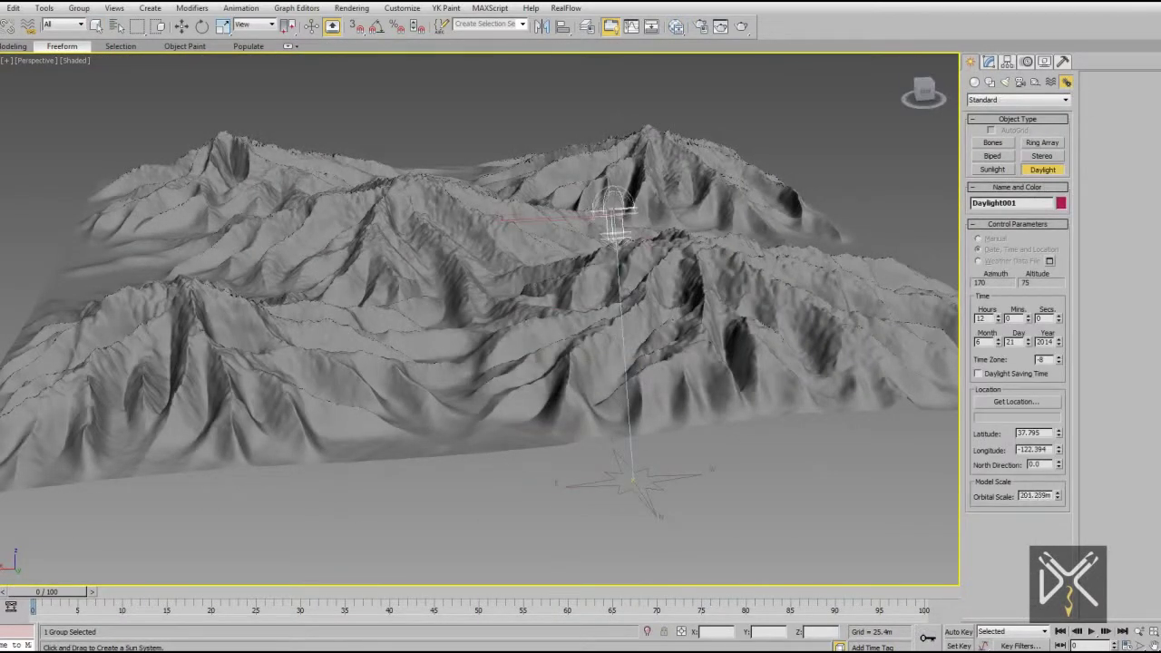
# Set the Daylight position to Manual, move the sun above and right of the terrain, and use mr Sky
pyautogui.click(980, 237)
pyautogui.press('w')
pyautogui.moveTo(852, 236)
pyautogui.keyDown('alt'); pyautogui.mouseDown(button='middle')
pyautogui.moveTo(906, 207)
pyautogui.moveTo(635, 290)
pyautogui.mouseUp(button='middle'); pyautogui.keyUp('alt')
pyautogui.moveTo(626, 289); pyautogui.dragTo(775, 292)
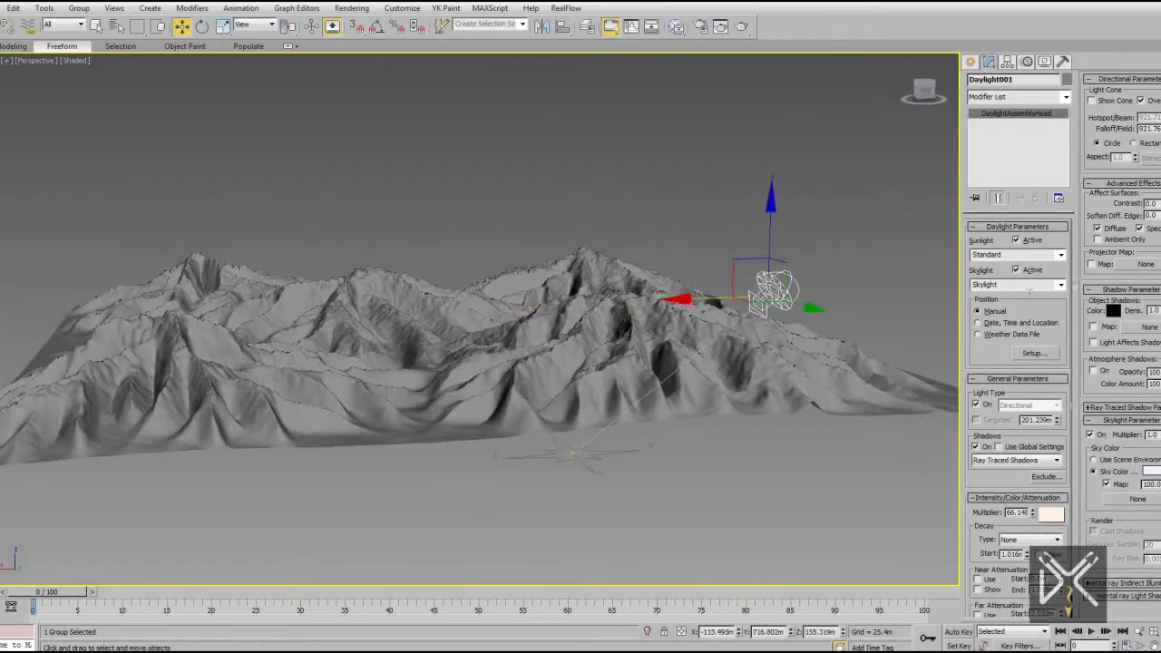
pyautogui.click(1041, 287)
pyautogui.click(1007, 312)
pyautogui.click(638, 386)
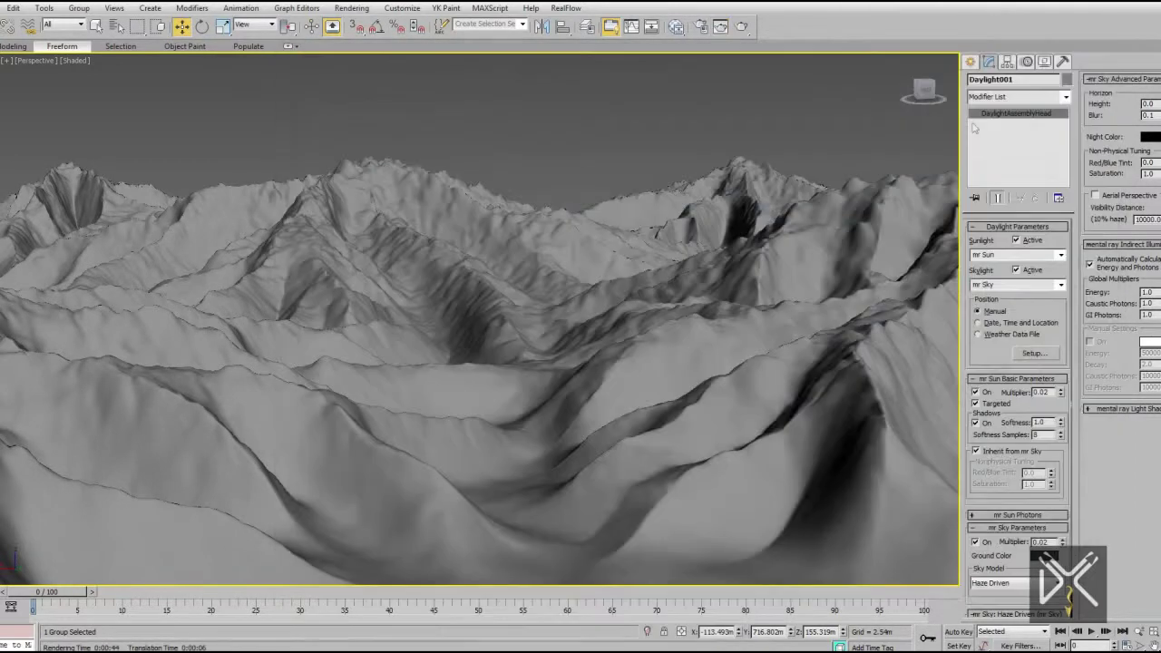
pyautogui.moveTo(635, 388)
pyautogui.mouseDown(button='middle')
pyautogui.moveTo(624, 390)
pyautogui.moveTo(628, 497)
pyautogui.moveTo(532, 562)
pyautogui.mouseUp(button='middle')
pyautogui.click(531, 563)
pyautogui.click(1013, 123)
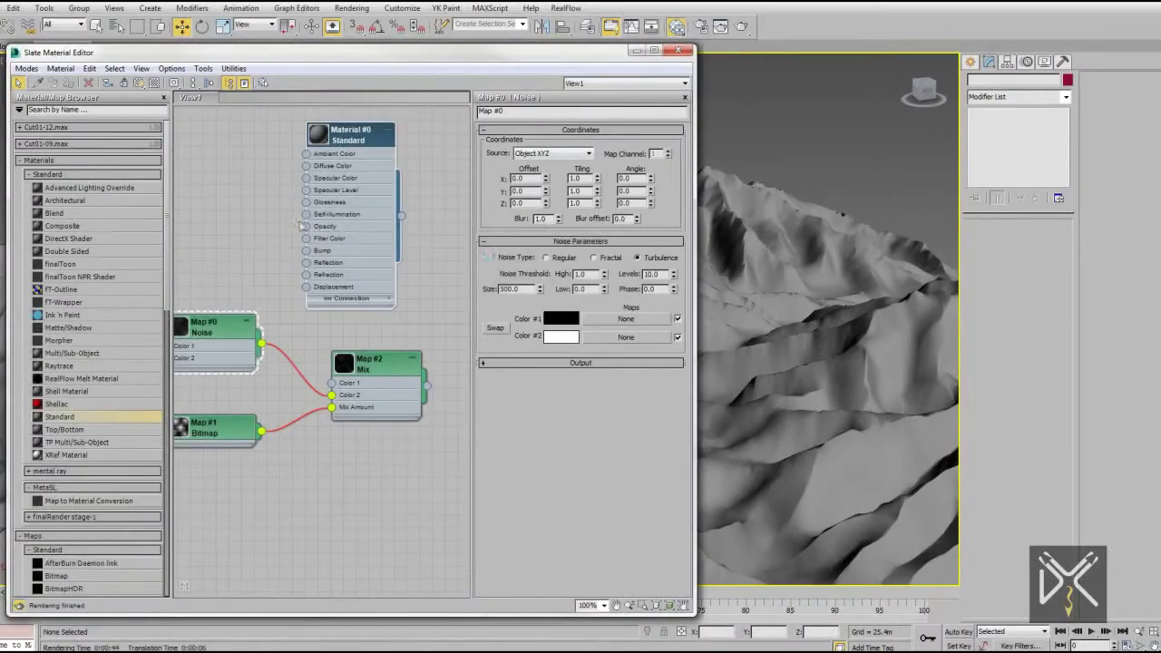
# Add a Falloff map set to Local Z-Axis and wire it into Material #0's Diffuse Color
pyautogui.moveTo(300, 225); pyautogui.dragTo(382, 240, button='middle')
pyautogui.click(38, 160)
pyautogui.moveTo(55, 332)
pyautogui.mouseDown()
pyautogui.moveTo(263, 166)
pyautogui.moveTo(390, 180)
pyautogui.mouseUp()
pyautogui.doubleClick(263, 163)
pyautogui.click(605, 207)
pyautogui.click(583, 270)
pyautogui.moveTo(446, 124); pyautogui.dragTo(395, 261, button='middle')
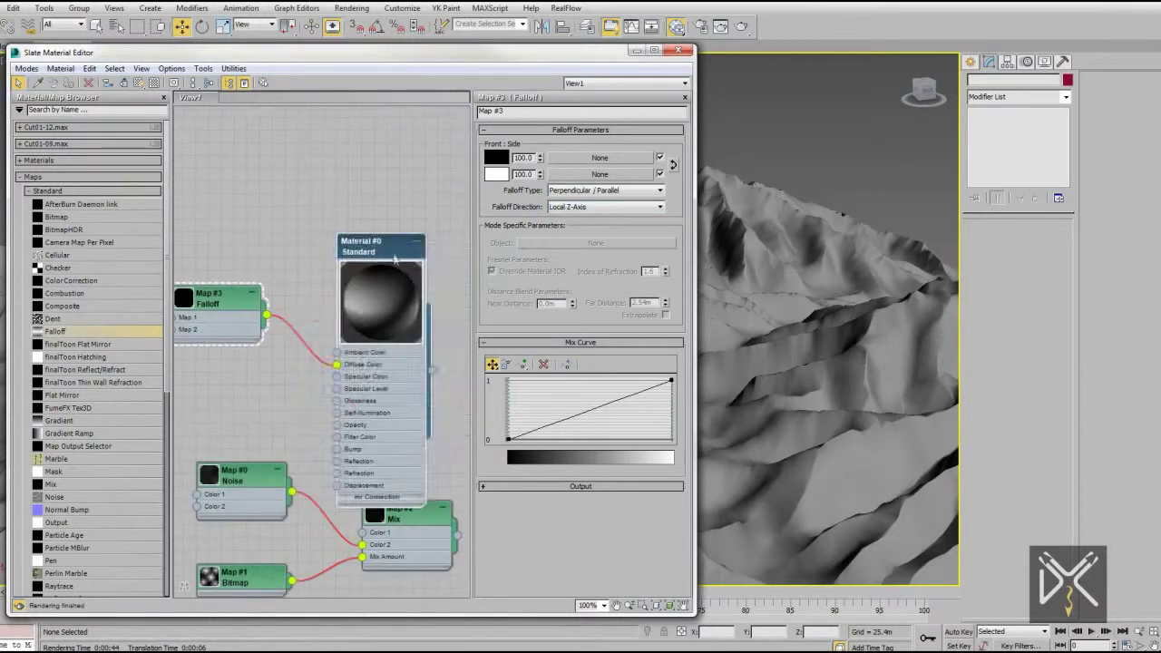
pyautogui.moveTo(394, 261); pyautogui.dragTo(413, 197)
# Give the Falloff a green front colour and steeper mix curve, then render the terrain
pyautogui.click(505, 159)
pyautogui.moveTo(254, 145); pyautogui.dragTo(263, 83)
pyautogui.click(439, 172)
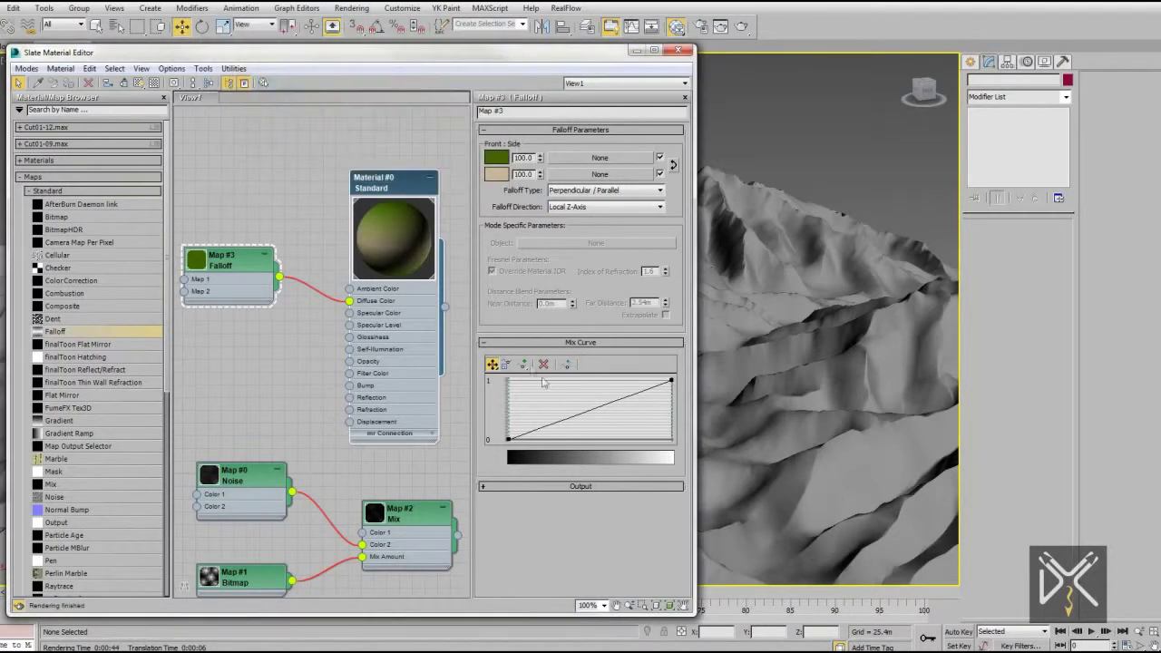
pyautogui.moveTo(587, 413); pyautogui.dragTo(574, 428)
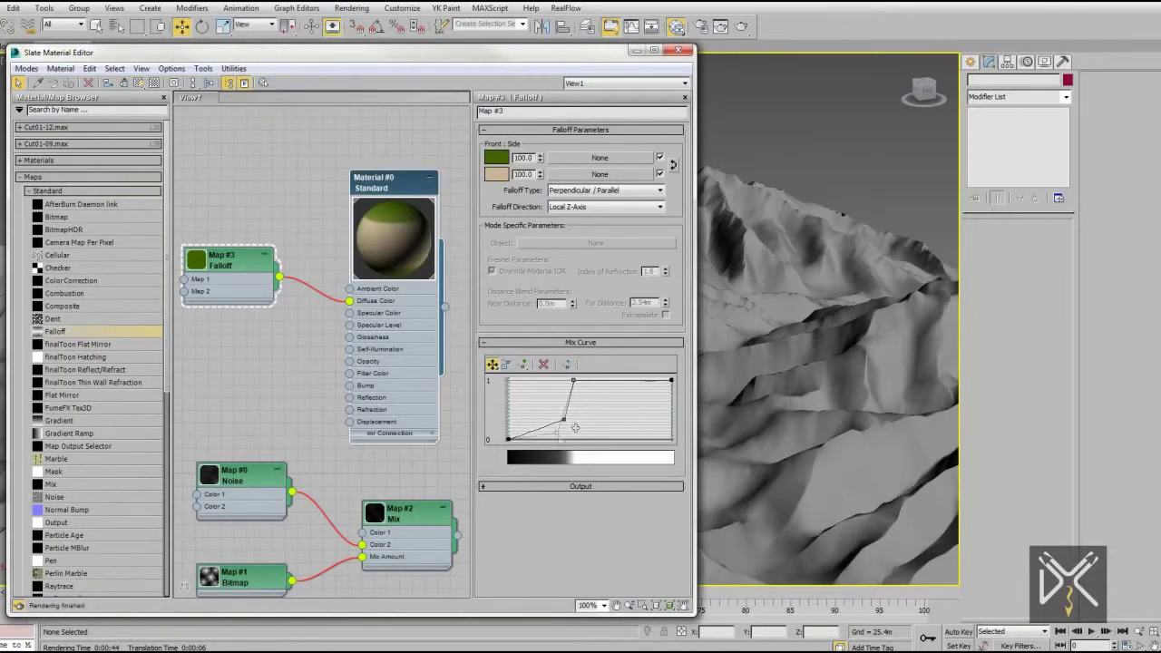
pyautogui.hotkey('shift', 'q')
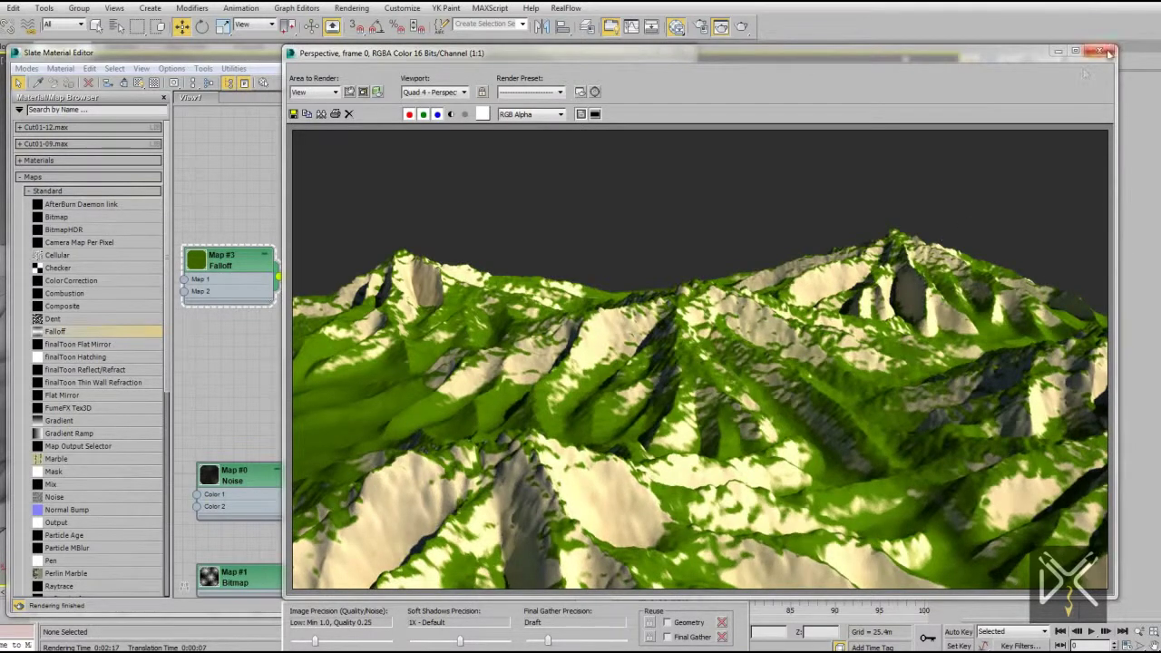
pyautogui.click(1108, 53)
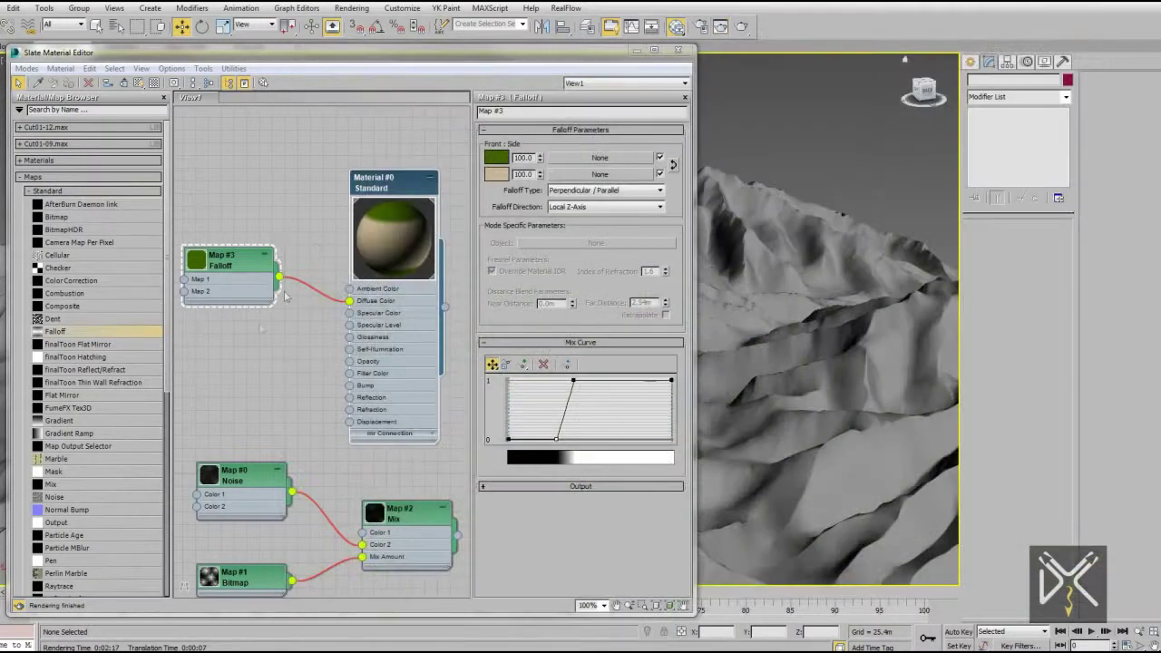
# Blend two grass bitmaps through a Mix map and feed it into Falloff Map 1
pyautogui.moveTo(56, 218); pyautogui.dragTo(211, 154)
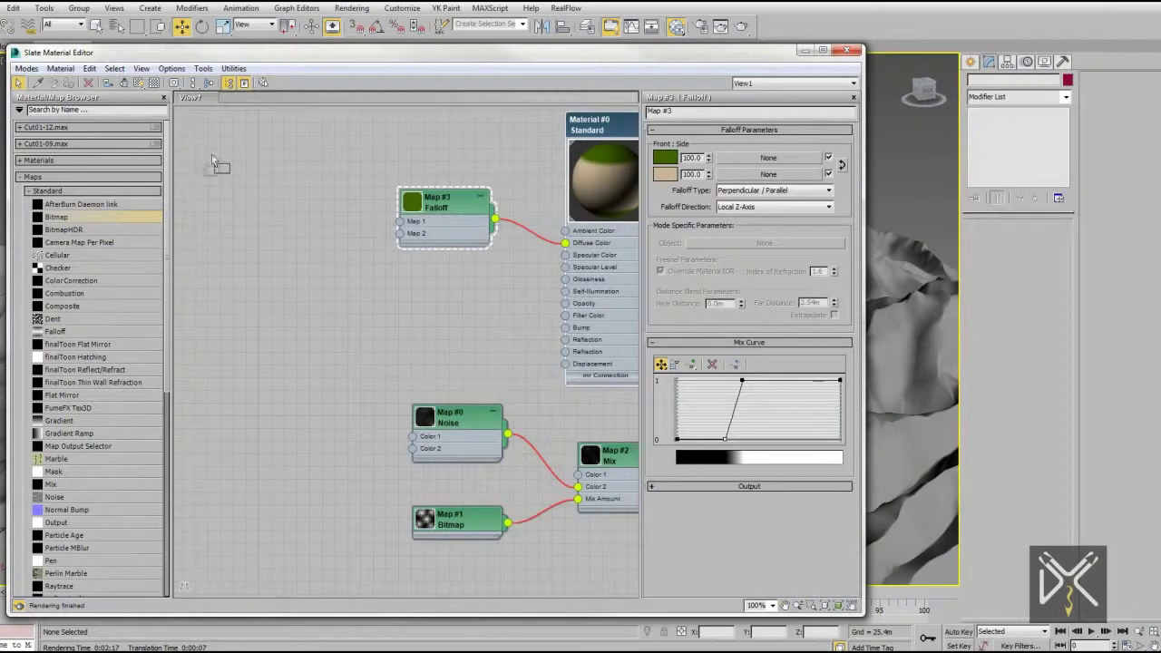
pyautogui.press('Return')
pyautogui.moveTo(56, 218); pyautogui.dragTo(211, 205)
pyautogui.press('Return')
pyautogui.moveTo(51, 483)
pyautogui.mouseDown()
pyautogui.moveTo(292, 320)
pyautogui.moveTo(341, 308)
pyautogui.mouseUp()
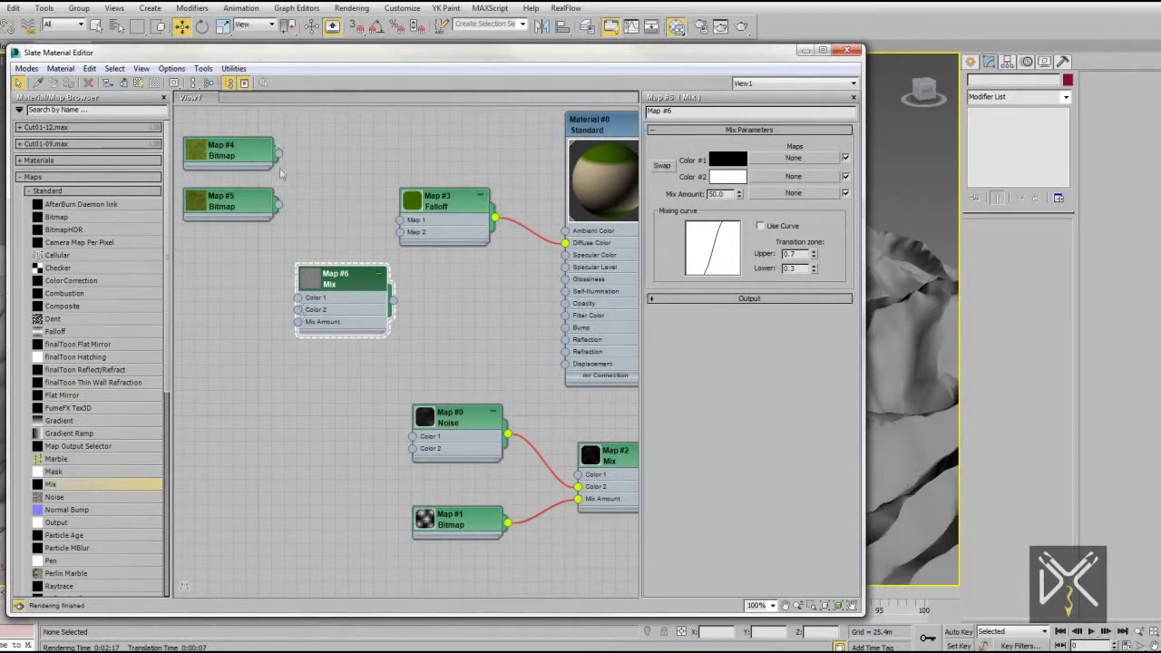
pyautogui.moveTo(299, 298); pyautogui.dragTo(278, 205)
pyautogui.moveTo(340, 274); pyautogui.dragTo(327, 147)
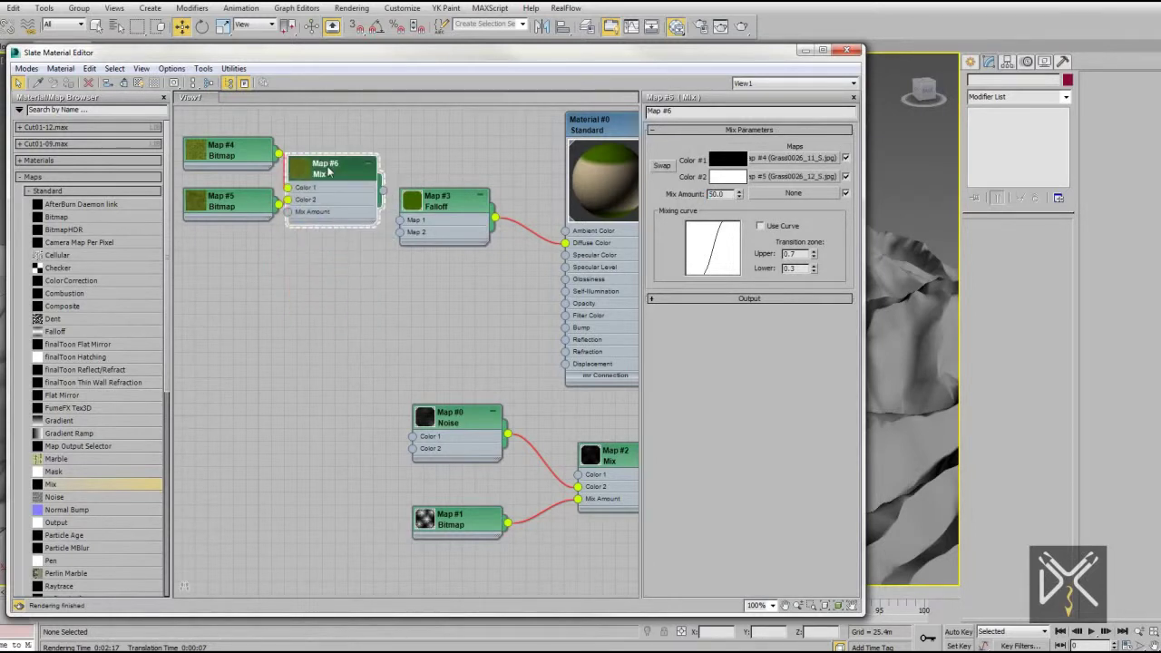
pyautogui.moveTo(445, 195); pyautogui.dragTo(458, 185)
pyautogui.moveTo(383, 174); pyautogui.dragTo(414, 209)
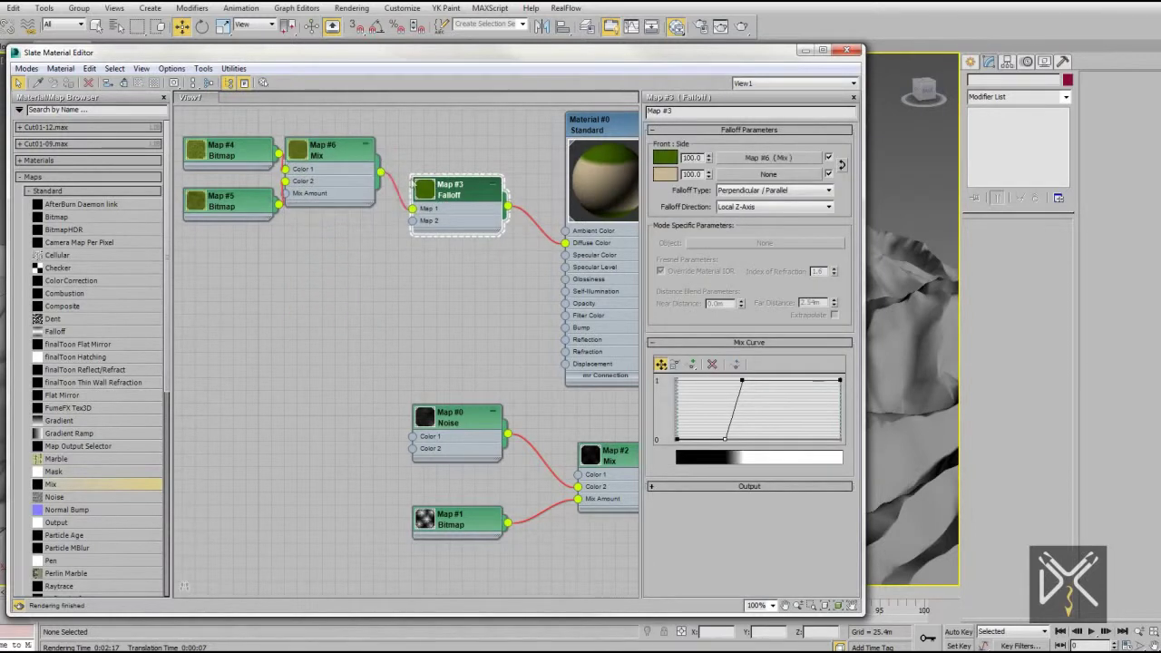
pyautogui.press('l')
# Blend two rock bitmaps through a second Mix map (Map #9) into Falloff Map 2
pyautogui.moveTo(52, 221)
pyautogui.mouseDown()
pyautogui.moveTo(218, 298)
pyautogui.moveTo(240, 276)
pyautogui.moveTo(210, 354)
pyautogui.moveTo(234, 327)
pyautogui.mouseUp()
pyautogui.press('Return')
pyautogui.press('Return')
pyautogui.moveTo(51, 484)
pyautogui.mouseDown()
pyautogui.moveTo(400, 299)
pyautogui.moveTo(350, 304)
pyautogui.moveTo(351, 317)
pyautogui.mouseUp()
pyautogui.doubleClick(411, 292)
pyautogui.moveTo(399, 286)
pyautogui.mouseDown()
pyautogui.moveTo(399, 273)
pyautogui.moveTo(479, 240)
pyautogui.mouseUp()
# Add a UVW Map modifier to the terrain plane and run a test render
pyautogui.click(916, 288)
pyautogui.click(1018, 96)
pyautogui.scroll(-5, 1016, 408)
pyautogui.click(1006, 524)
pyautogui.hotkey('shift', 'q')
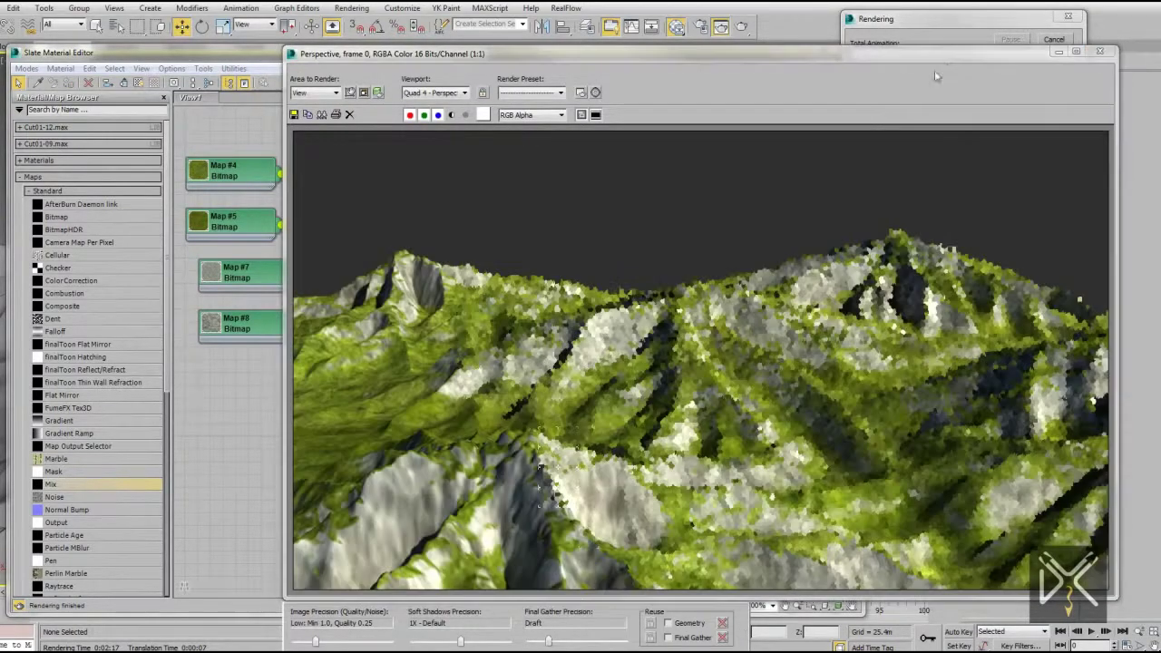
pyautogui.click(1059, 41)
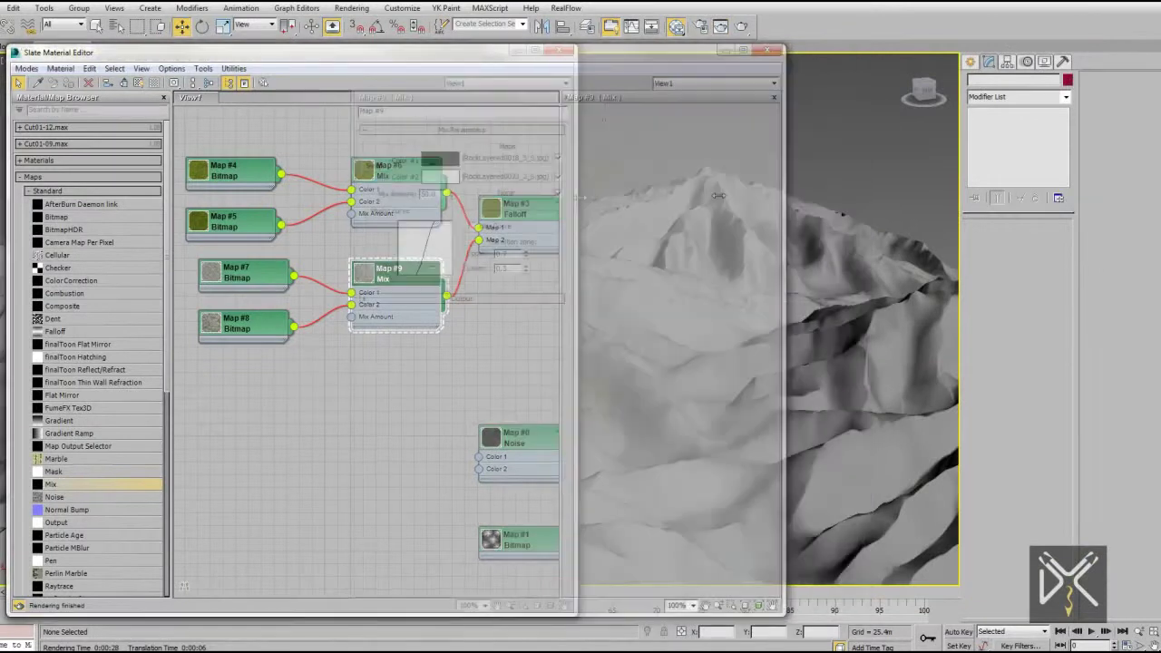
pyautogui.click(223, 172)
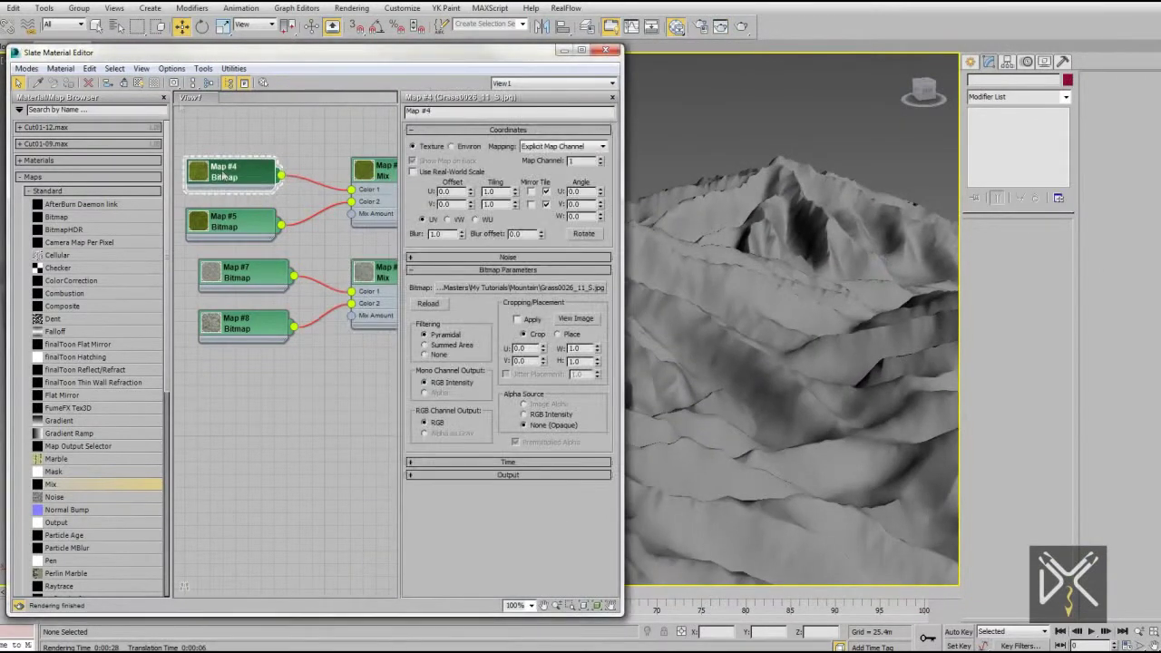
# Show grass Maps #4 and #5 shaded in the viewport and tile them at 50
pyautogui.click(138, 82)
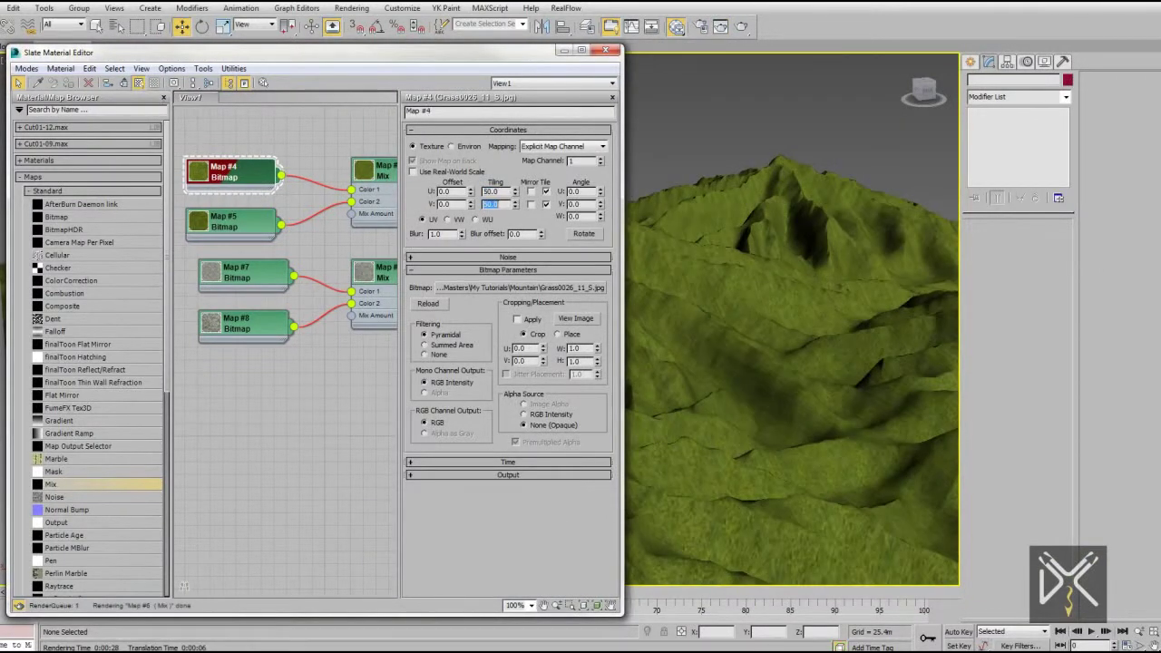
pyautogui.click(223, 222)
pyautogui.click(139, 82)
pyautogui.doubleClick(490, 191)
pyautogui.write('50')
pyautogui.press('Tab')
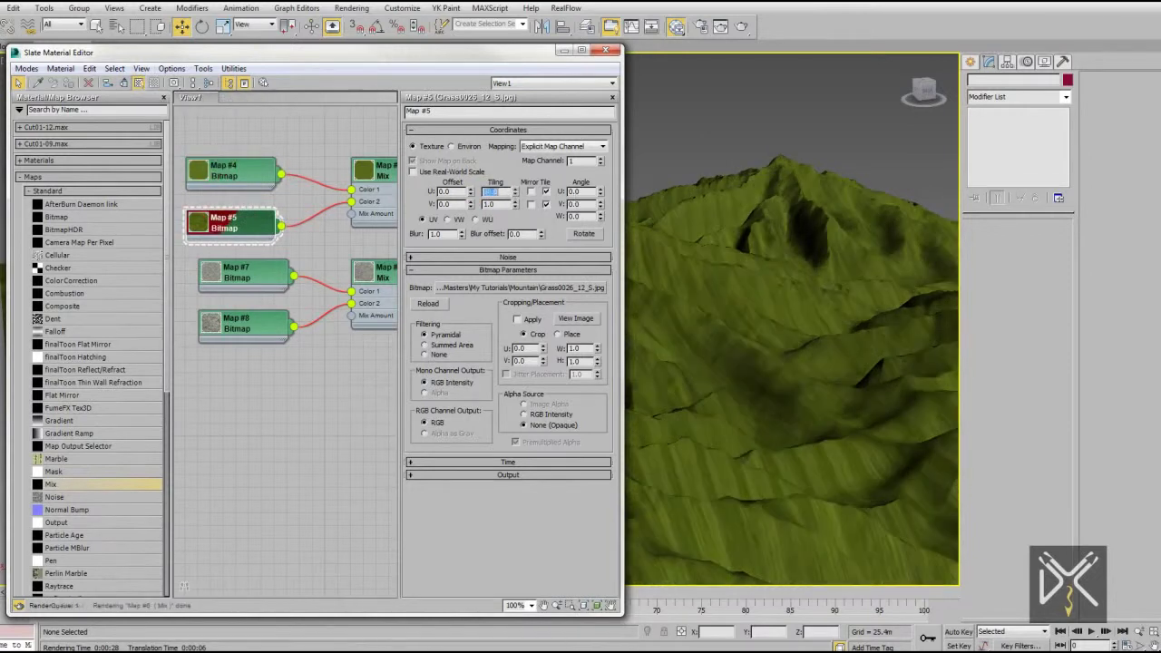
# Tile rock Map #7 at 50 and rock Map #8 at 20 in U and V
pyautogui.click(233, 275)
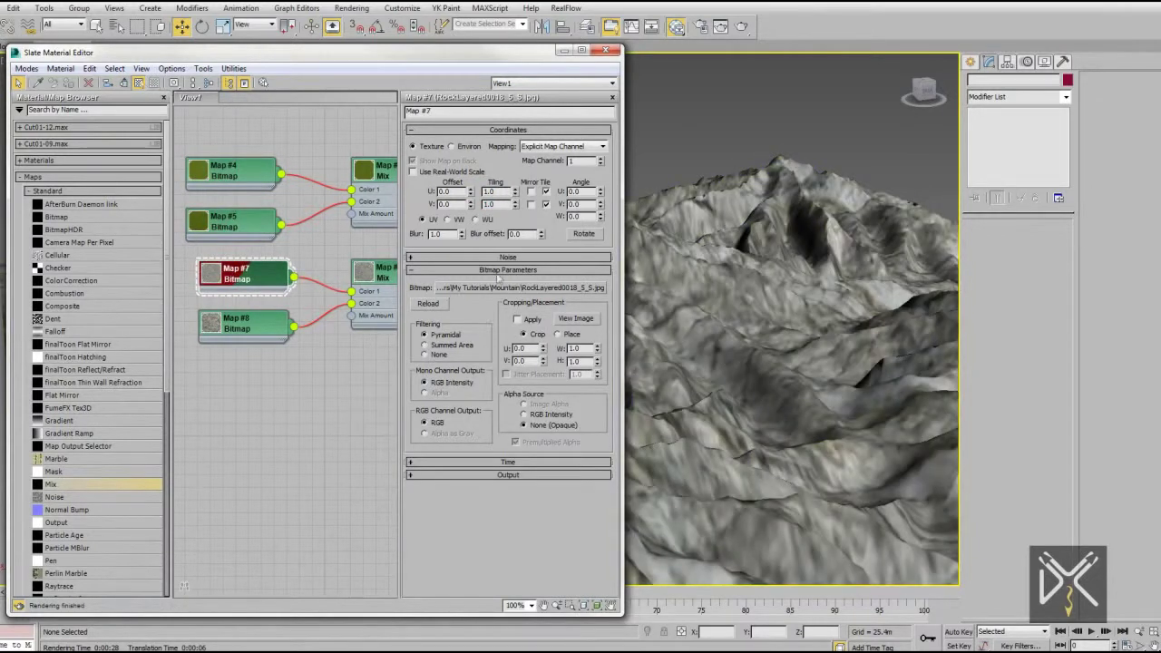
pyautogui.write('50')
pyautogui.press('Tab')
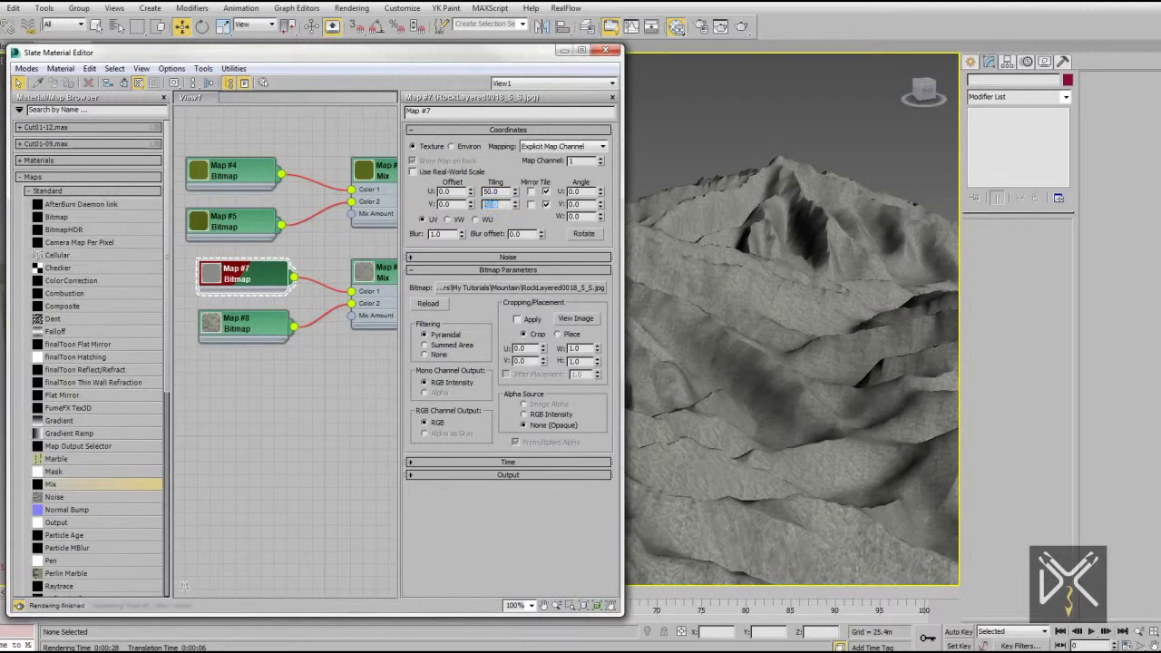
pyautogui.click(259, 324)
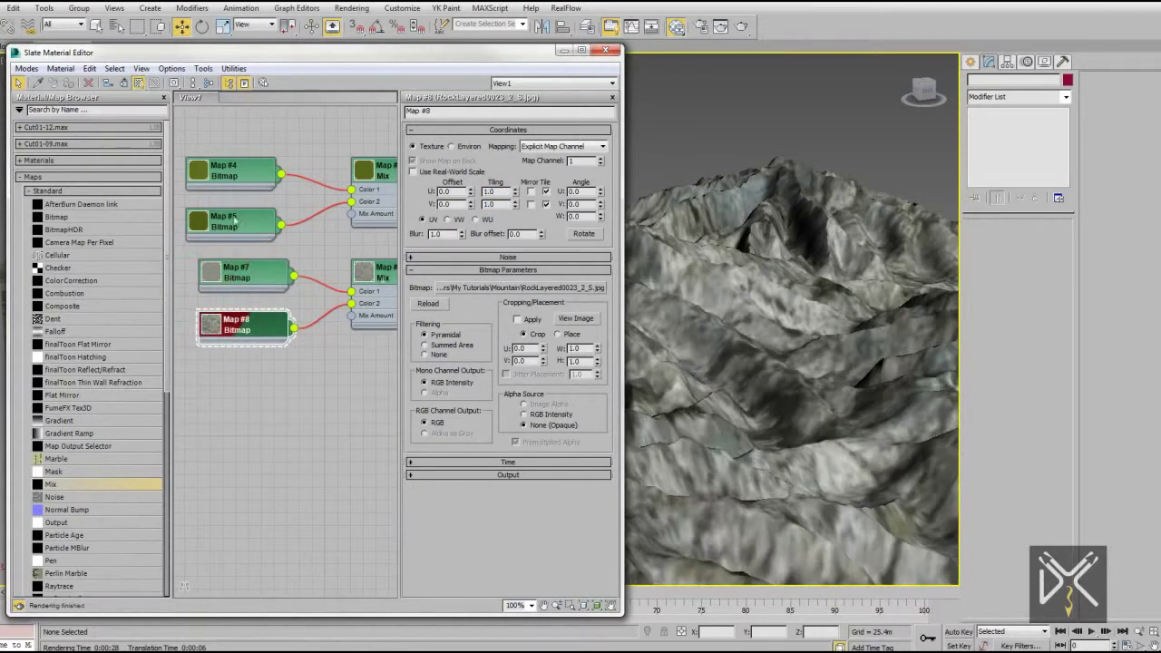
pyautogui.write('20')
pyautogui.press('Tab')
pyautogui.write('20')
pyautogui.press('Tab')
# Test-render the re-tiled terrain with grassy slopes and rocky ridges
pyautogui.moveTo(342, 351); pyautogui.dragTo(253, 360, button='middle')
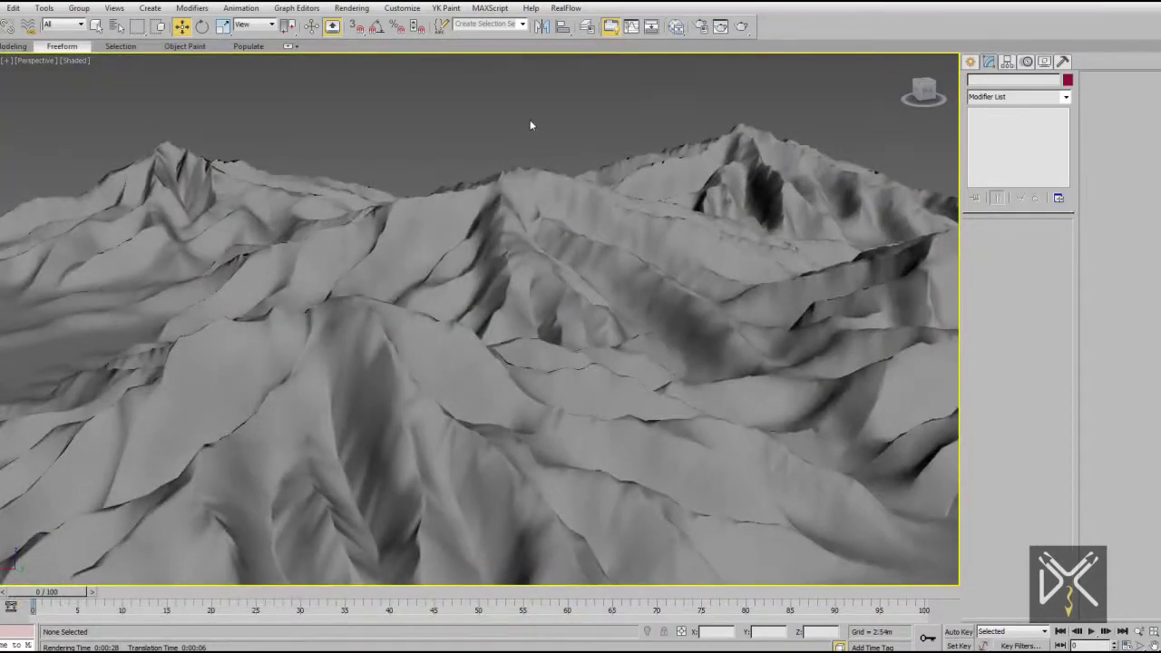
pyautogui.hotkey('shift', 'q')
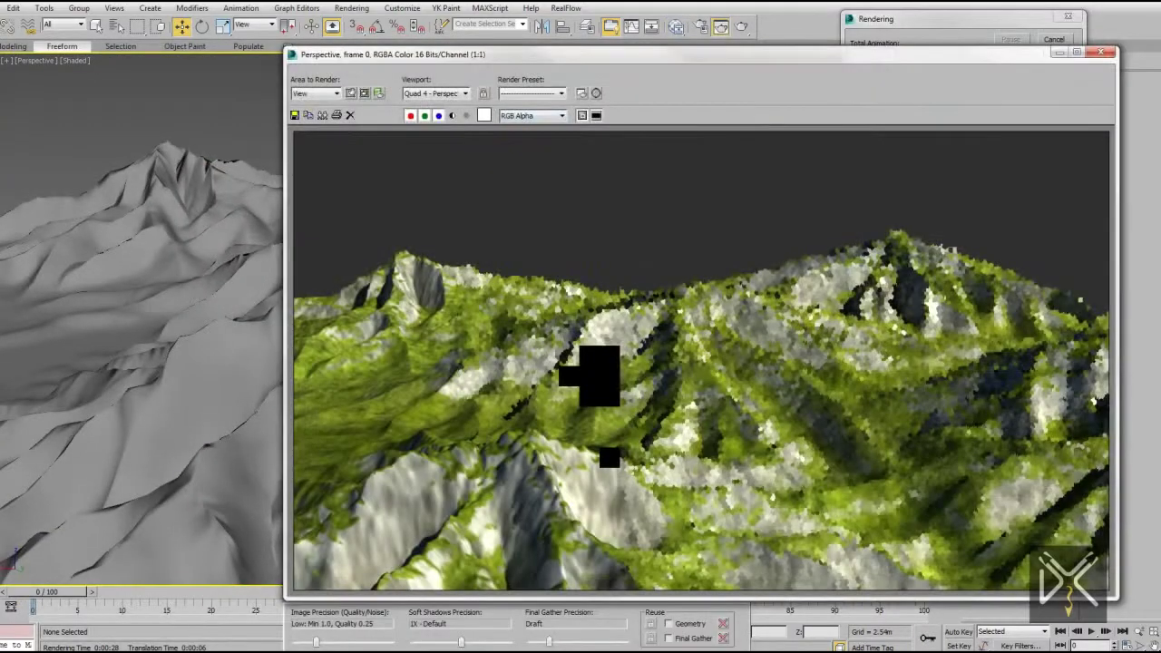
pyautogui.click(1053, 40)
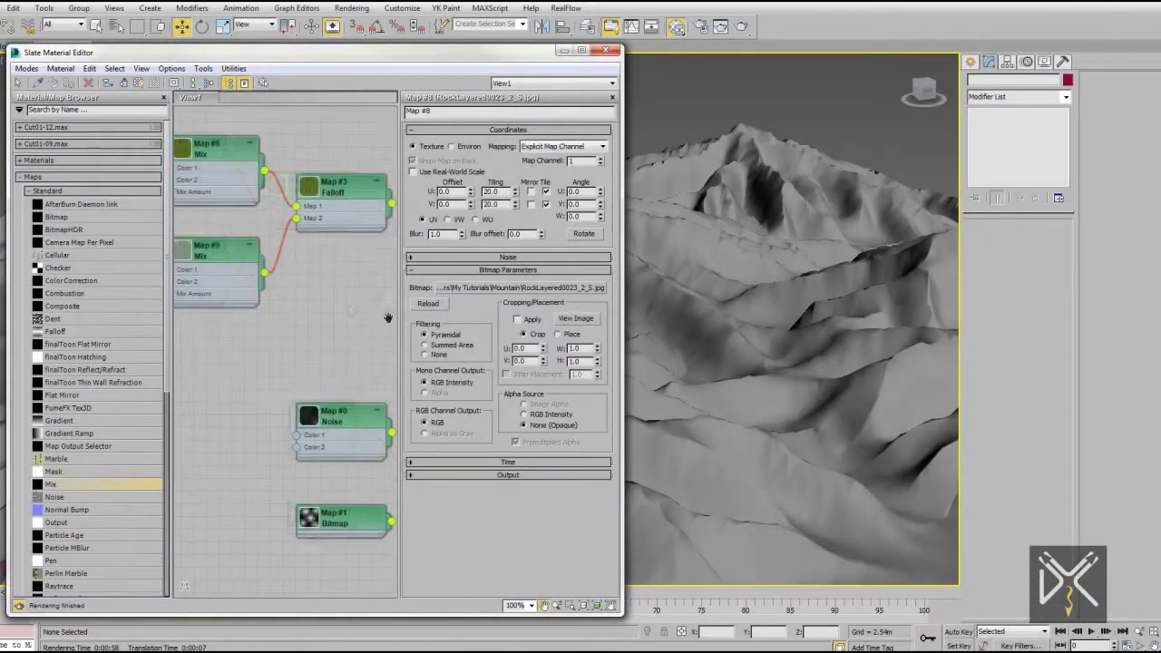
pyautogui.moveTo(388, 317)
pyautogui.mouseDown(button='middle')
pyautogui.moveTo(337, 310)
pyautogui.moveTo(284, 349)
pyautogui.mouseUp(button='middle')
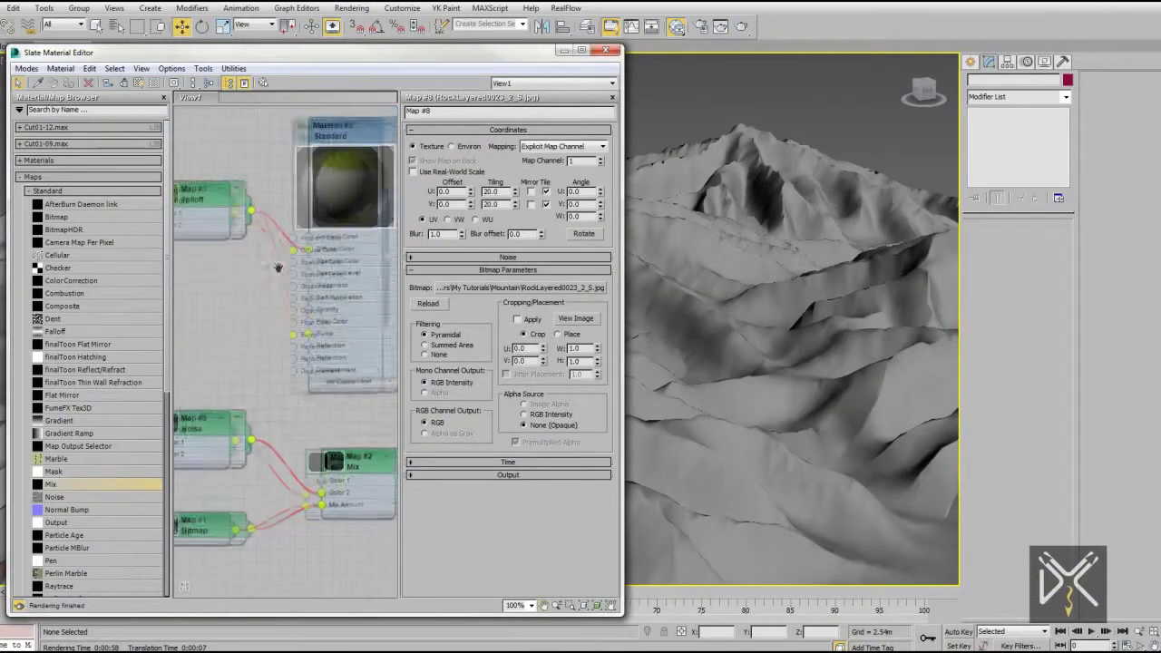
# Set Material #0 Bump amount to 50 and change grass Map #5 tiling to 30
pyautogui.doubleClick(336, 136)
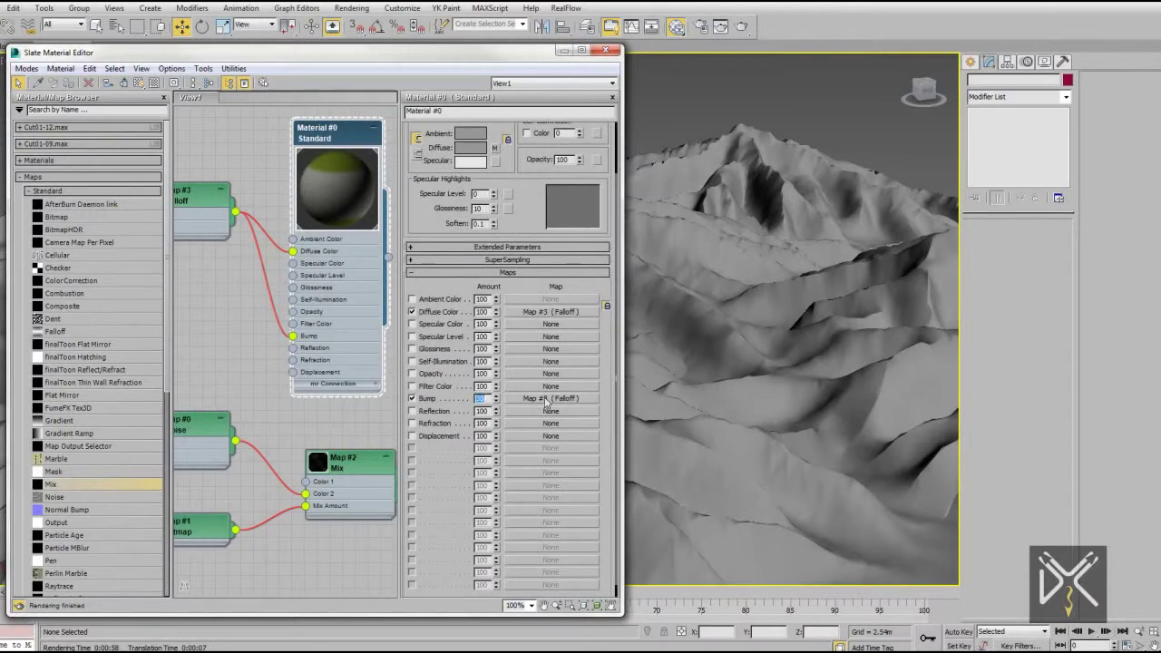
pyautogui.moveTo(347, 329); pyautogui.dragTo(272, 272, button='middle')
pyautogui.doubleClick(272, 208)
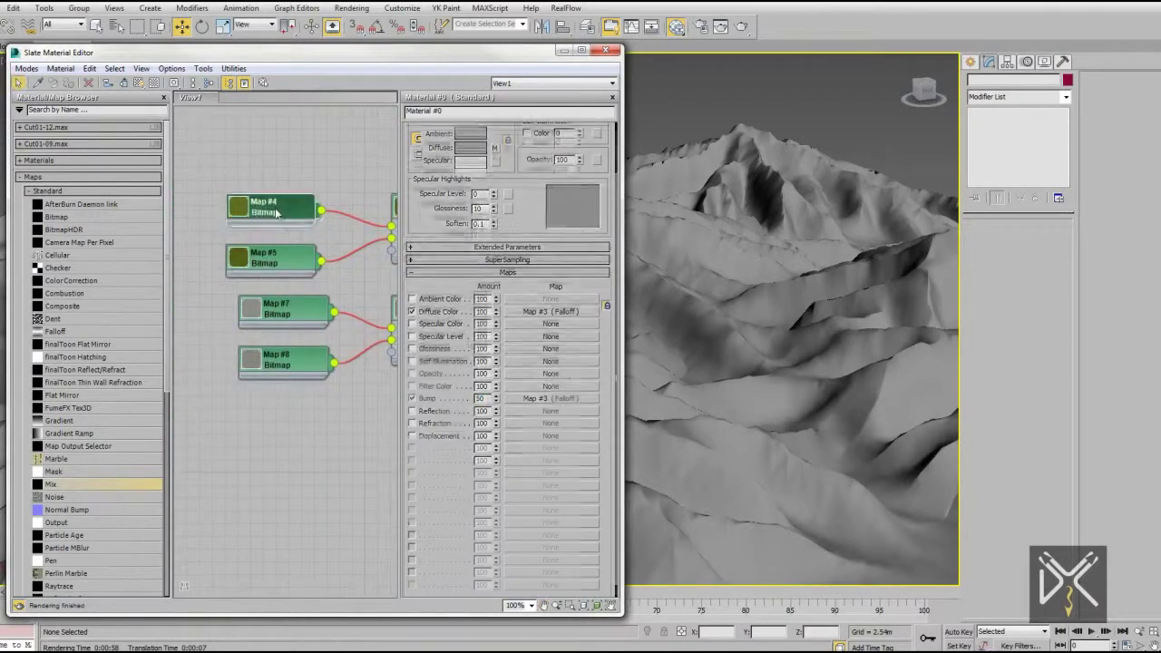
pyautogui.click(138, 82)
pyautogui.doubleClick(277, 263)
pyautogui.click(143, 82)
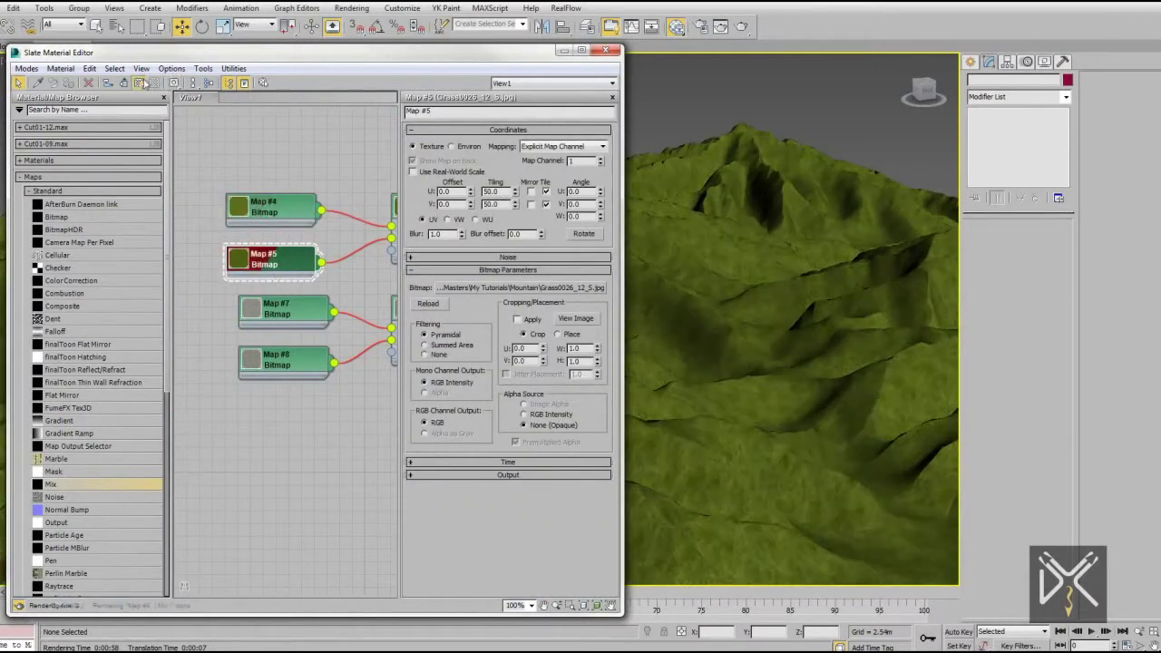
pyautogui.write('30')
pyautogui.press('Tab')
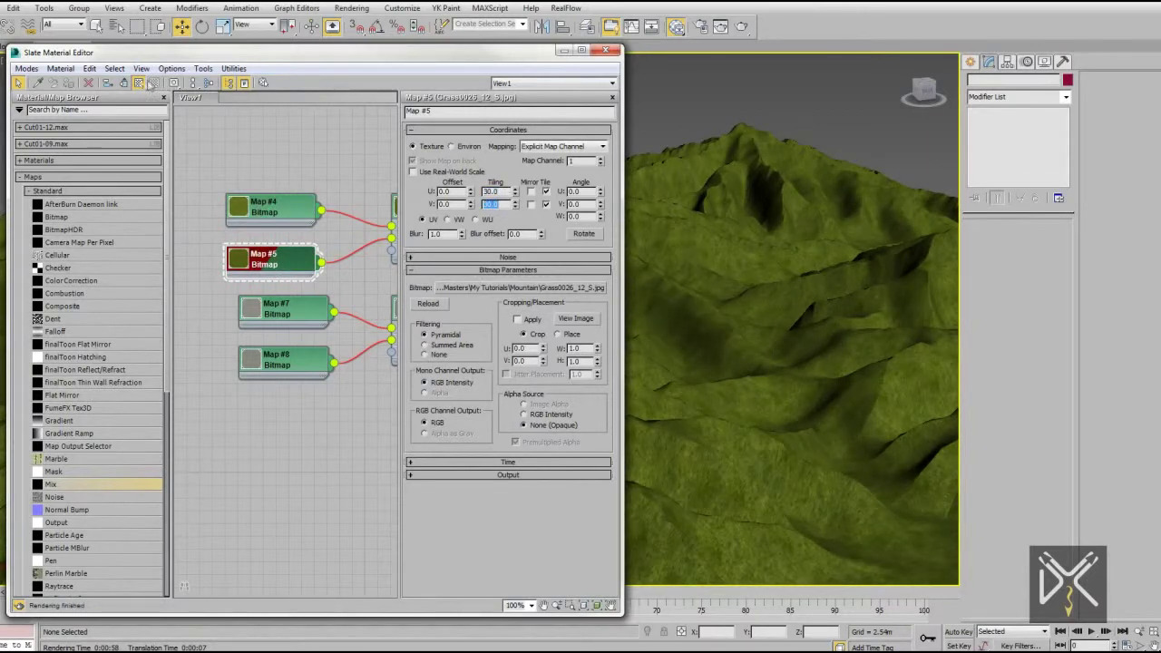
# Render the terrain again and soften the Falloff grass-to-rock blend curve
pyautogui.press('m')
pyautogui.hotkey('shift', 'q')
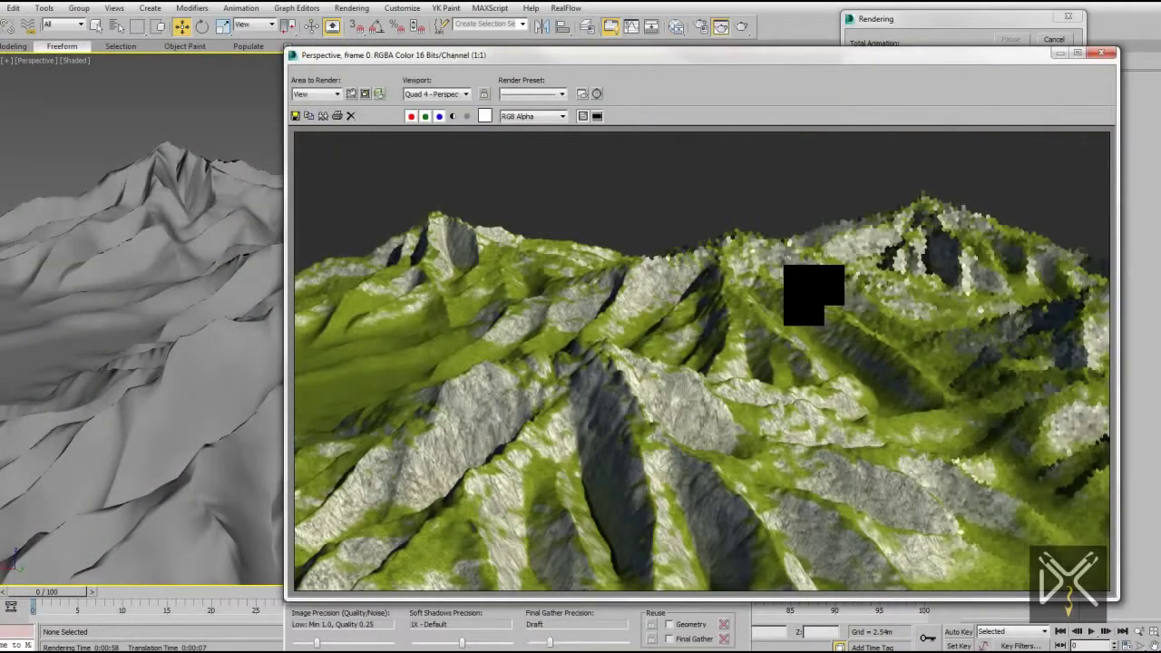
pyautogui.click(1061, 40)
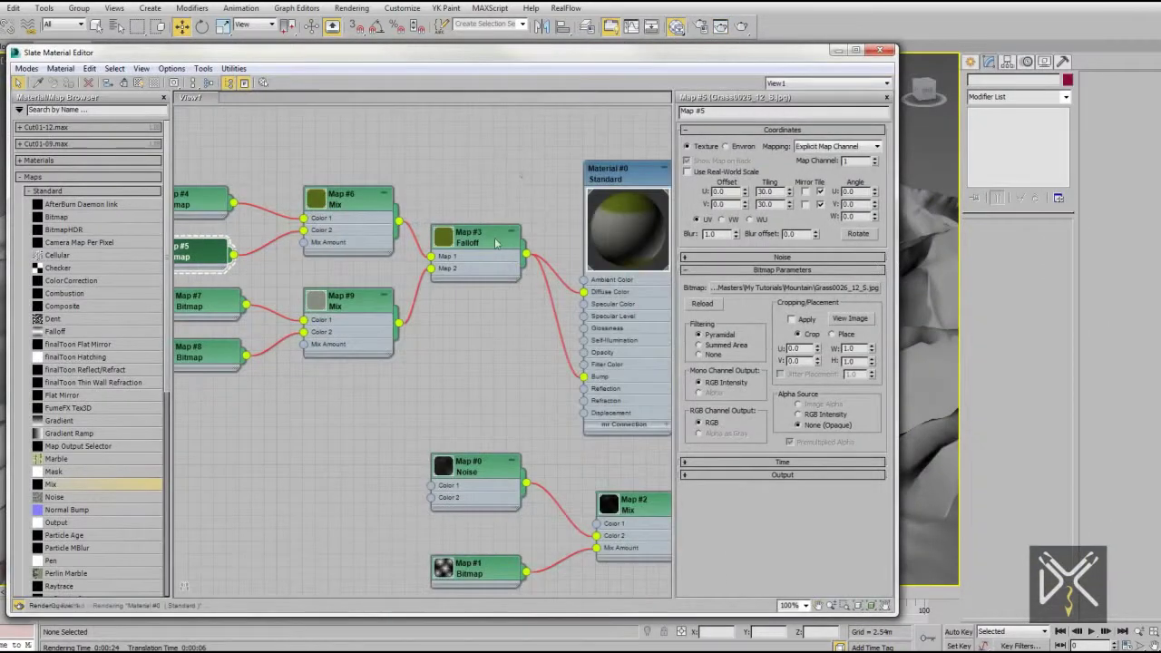
pyautogui.moveTo(778, 388); pyautogui.dragTo(785, 379)
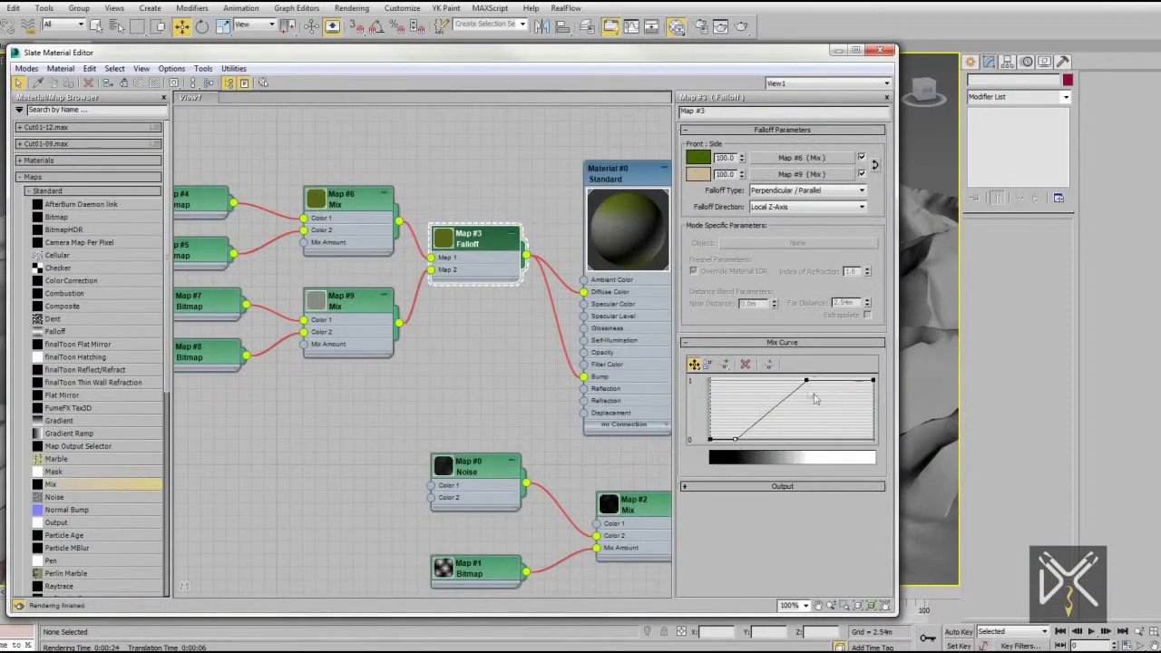